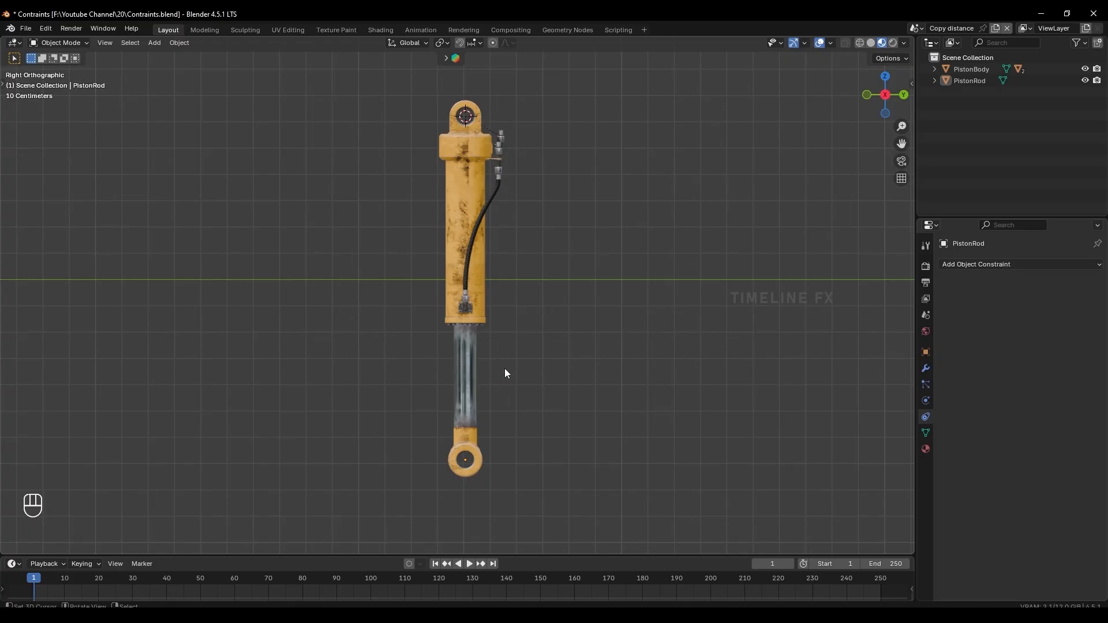
- Try sliding the piston rod up along the Z axis into the piston body, and undo the move
{"action": "left_click", "coordinate": [472, 415]}
{"action": "key", "text": "g"}
{"action": "key", "text": "z"}
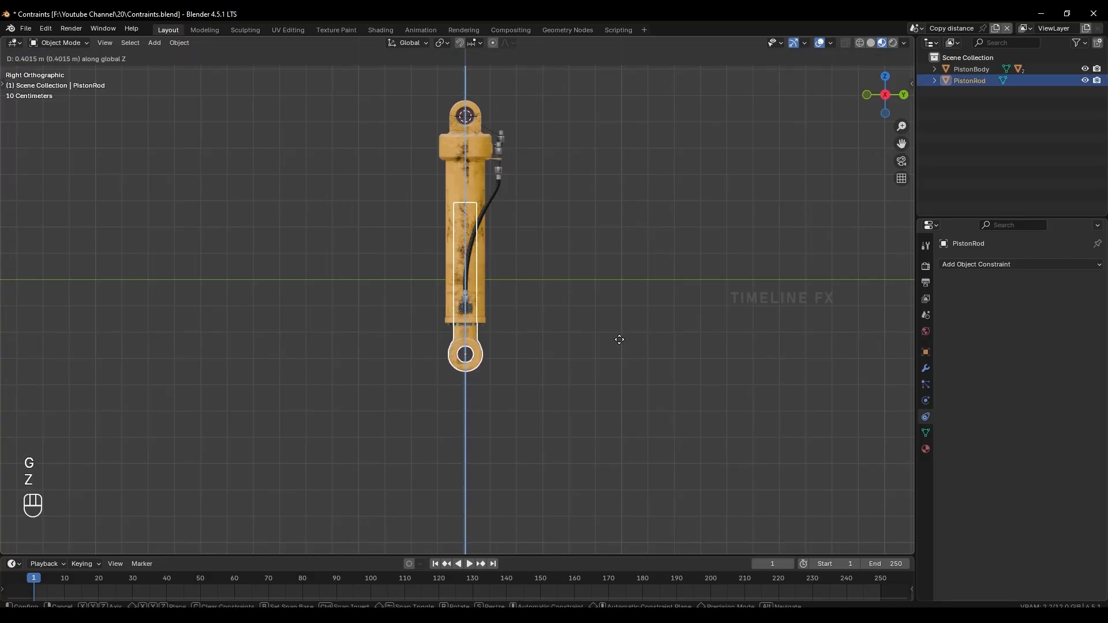
{"action": "left_click", "coordinate": [633, 309]}
{"action": "key", "text": "ctrl+z"}
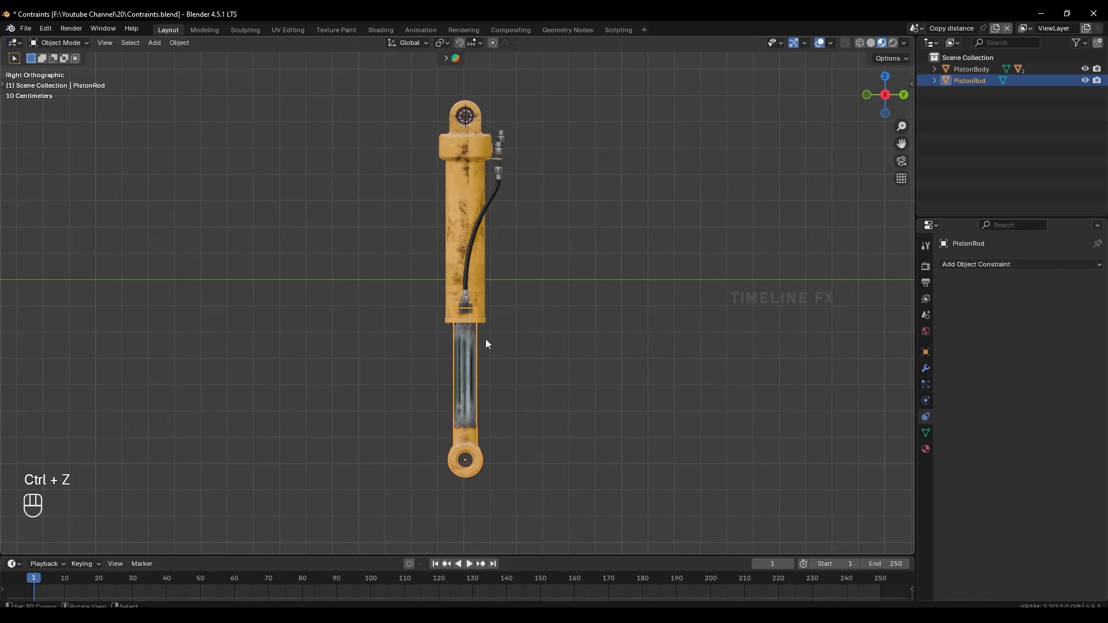
- Add a Limit Distance constraint to the extended piston rod, targeting the piston body, and test moving the rod along Z
{"action": "middle_click_drag", "start_coordinate": [488, 334], "coordinate": [476, 310], "text": "shift"}
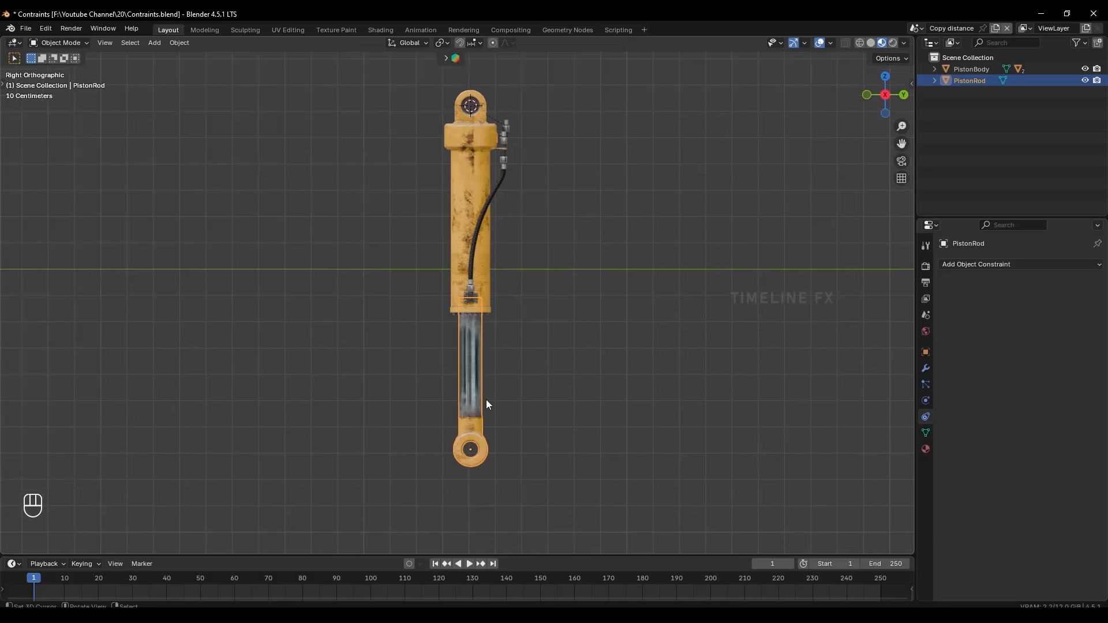
{"action": "middle_click_drag", "start_coordinate": [508, 391], "coordinate": [467, 376], "text": "shift"}
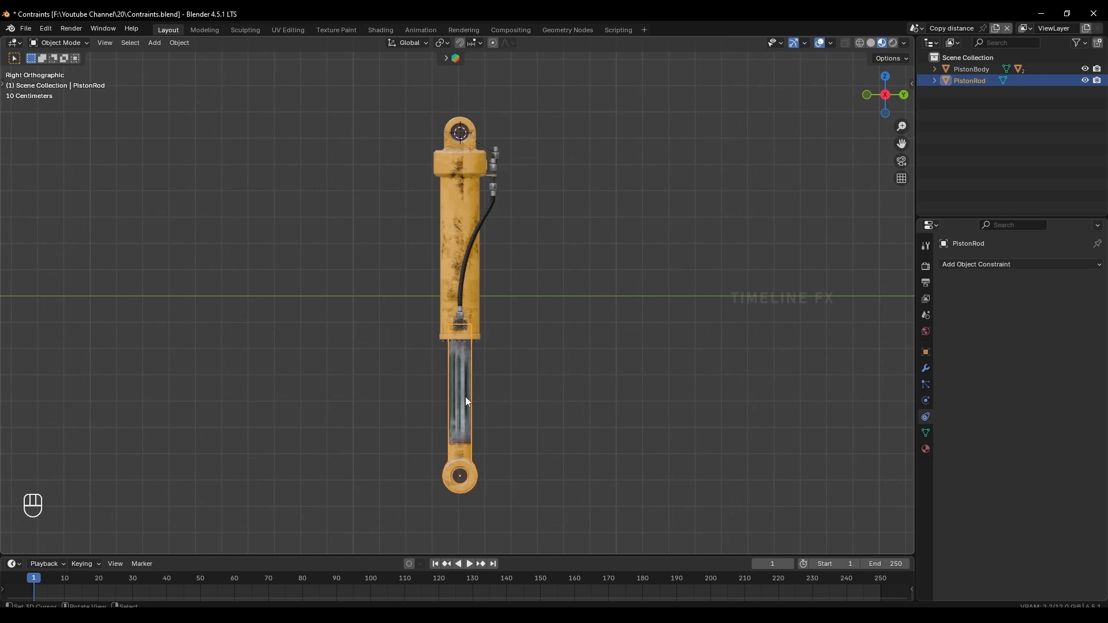
{"action": "left_click", "coordinate": [469, 231]}
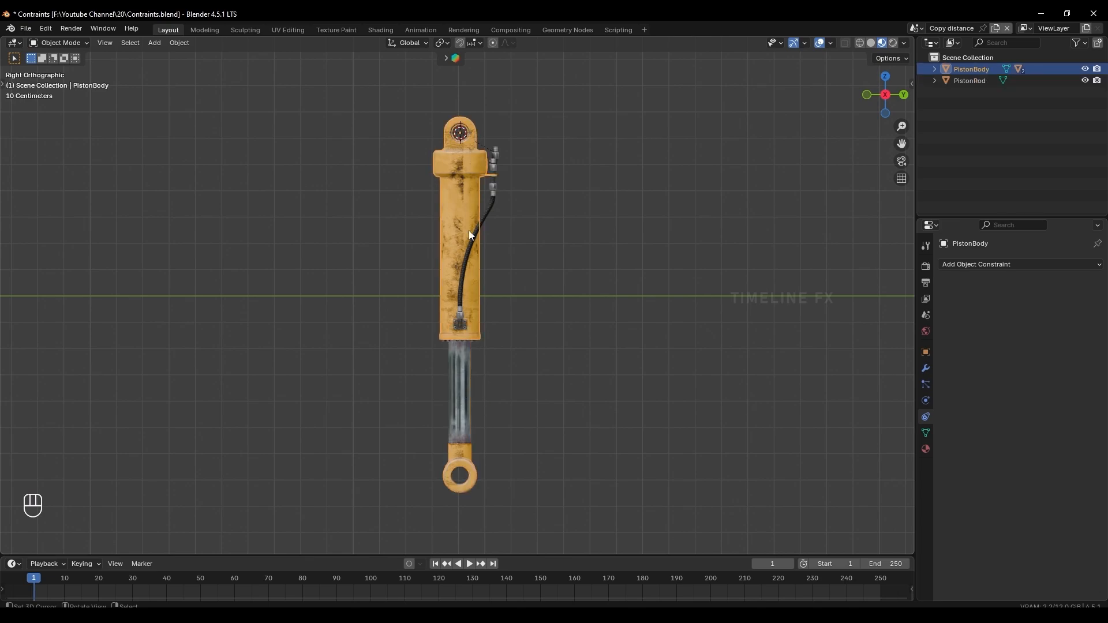
{"action": "left_click", "coordinate": [464, 385]}
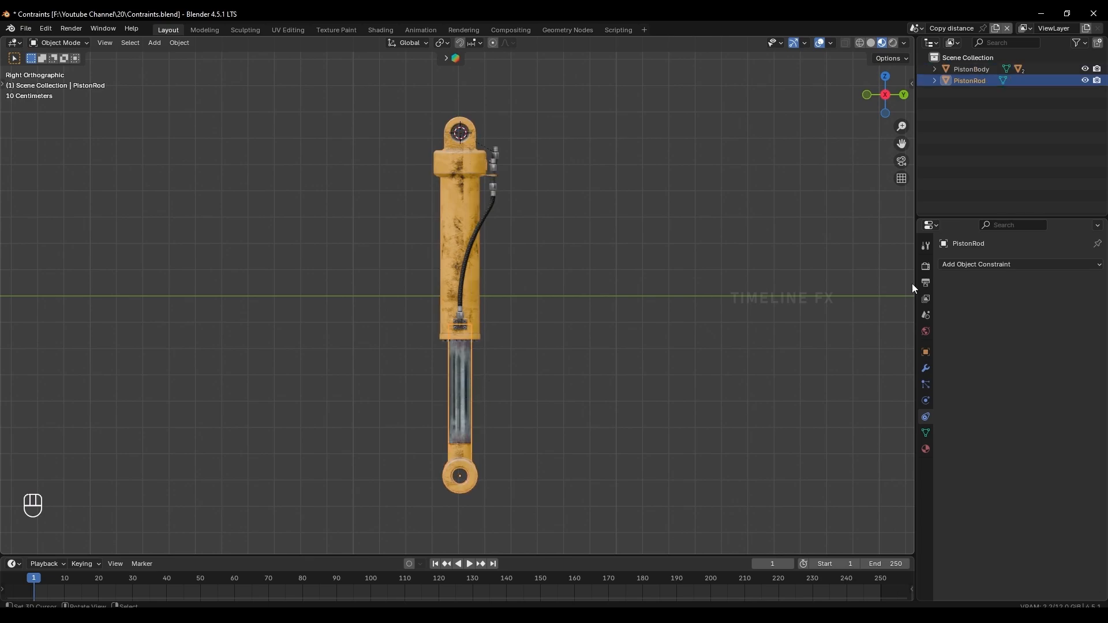
{"action": "left_click", "coordinate": [961, 265]}
{"action": "left_click", "coordinate": [904, 347]}
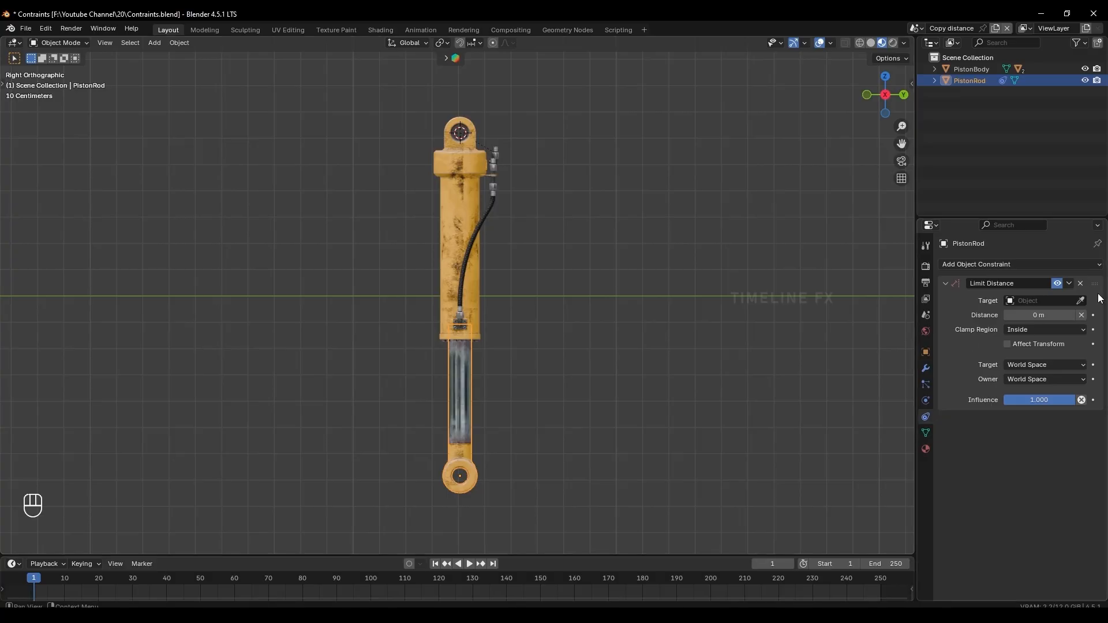
{"action": "left_click", "coordinate": [1080, 301]}
{"action": "left_click", "coordinate": [479, 221]}
{"action": "key", "text": "g"}
{"action": "key", "text": "z"}
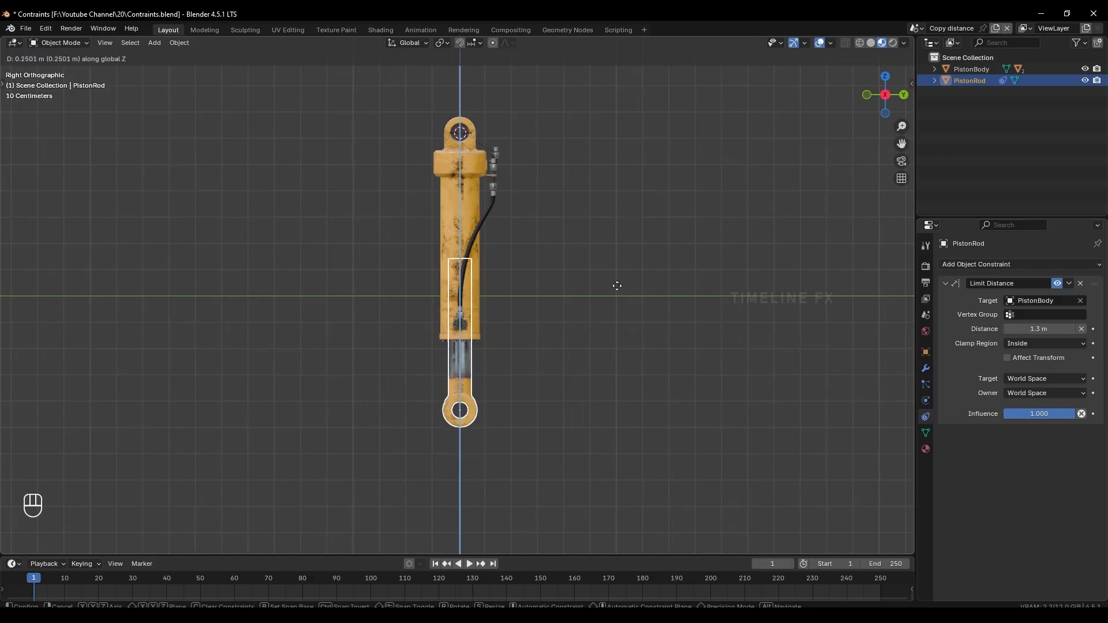
- Slide the unconstrained rod partway up into the body along Z and give it a Limit Distance constraint targeting the piston body
{"action": "key", "text": "g"}
{"action": "key", "text": "z"}
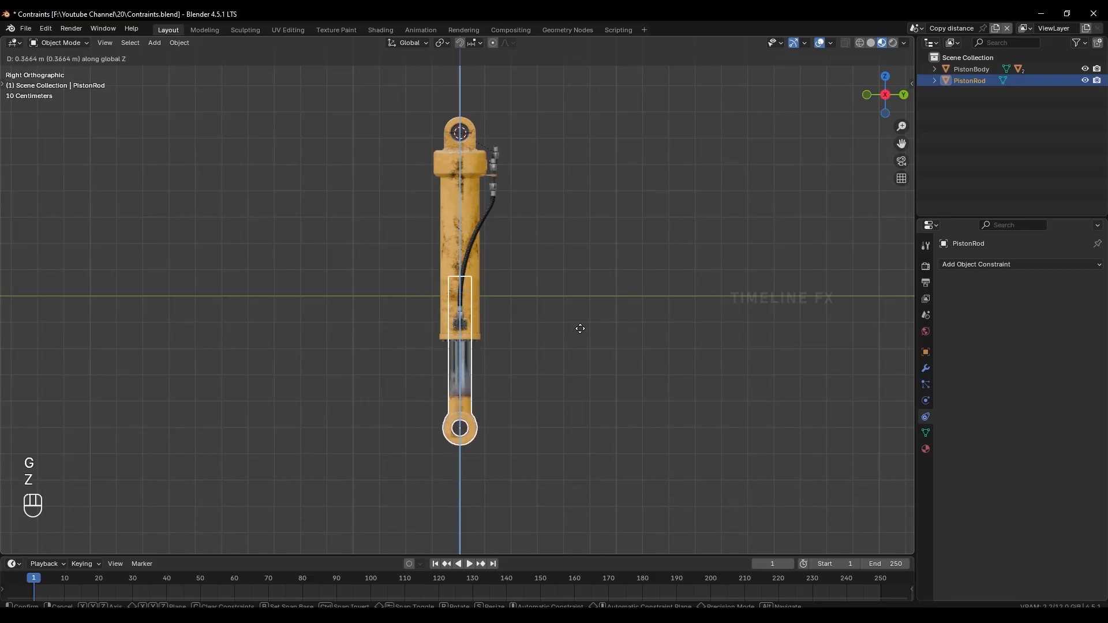
{"action": "left_click", "coordinate": [581, 309]}
{"action": "left_click", "coordinate": [955, 263]}
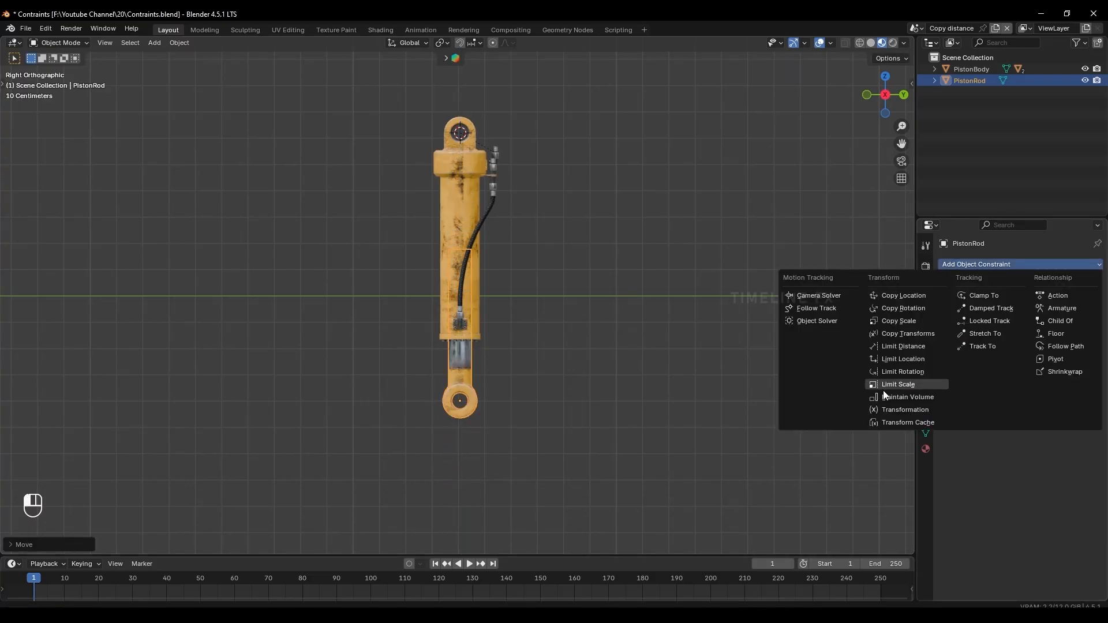
{"action": "left_click", "coordinate": [904, 346]}
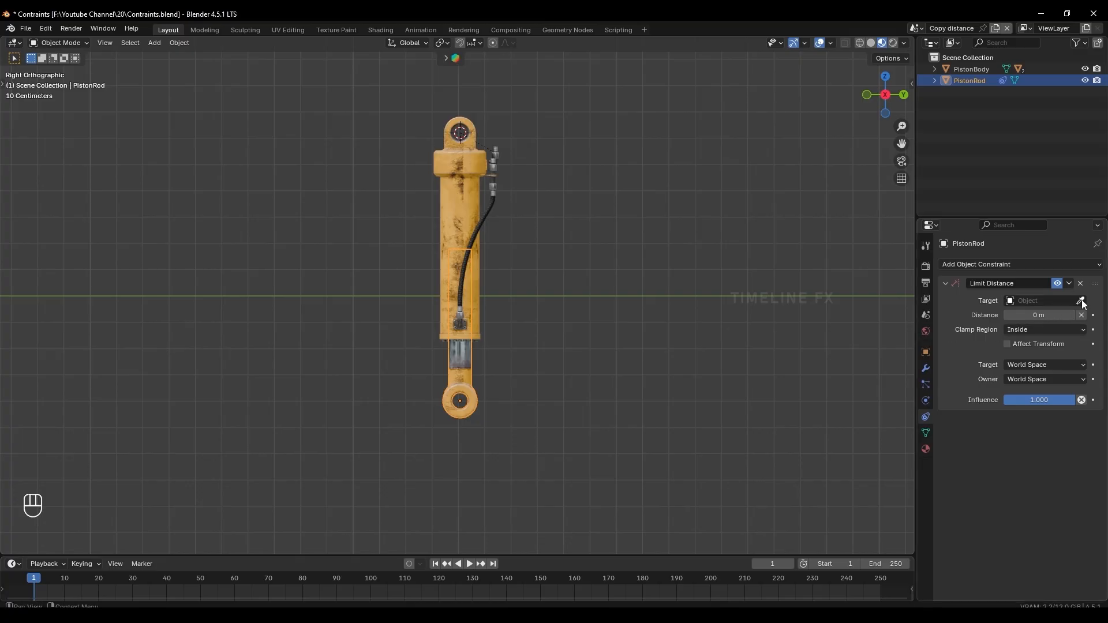
- Test pulling the half-retracted rod down along Z, and remove its Limit Distance constraint
{"action": "key", "text": "g"}
{"action": "key", "text": "z"}
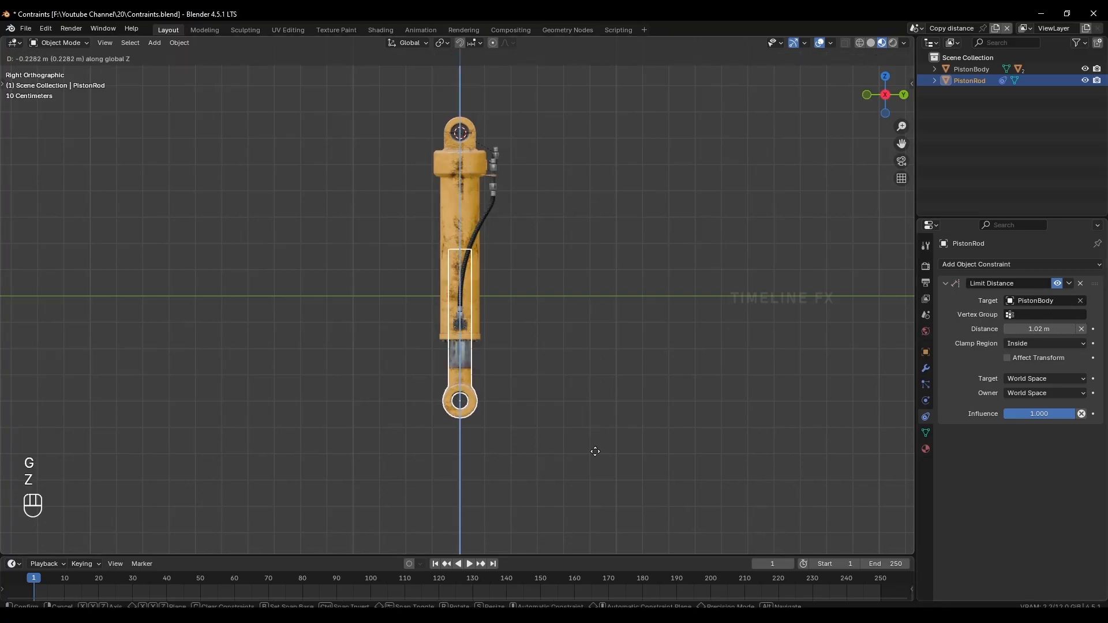
{"action": "left_click", "coordinate": [597, 430]}
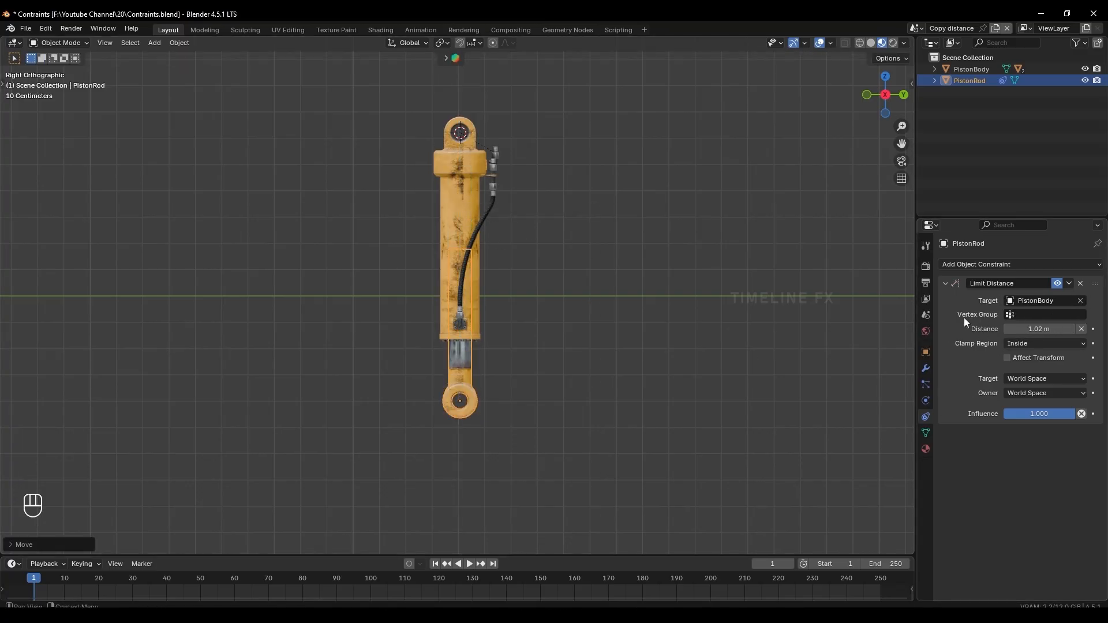
{"action": "left_click", "coordinate": [1081, 284]}
- Move the piston rod down along Z until only its upper end remains inside the piston body
{"action": "scroll", "coordinate": [491, 369], "scroll_direction": "up", "scroll_amount": 3}
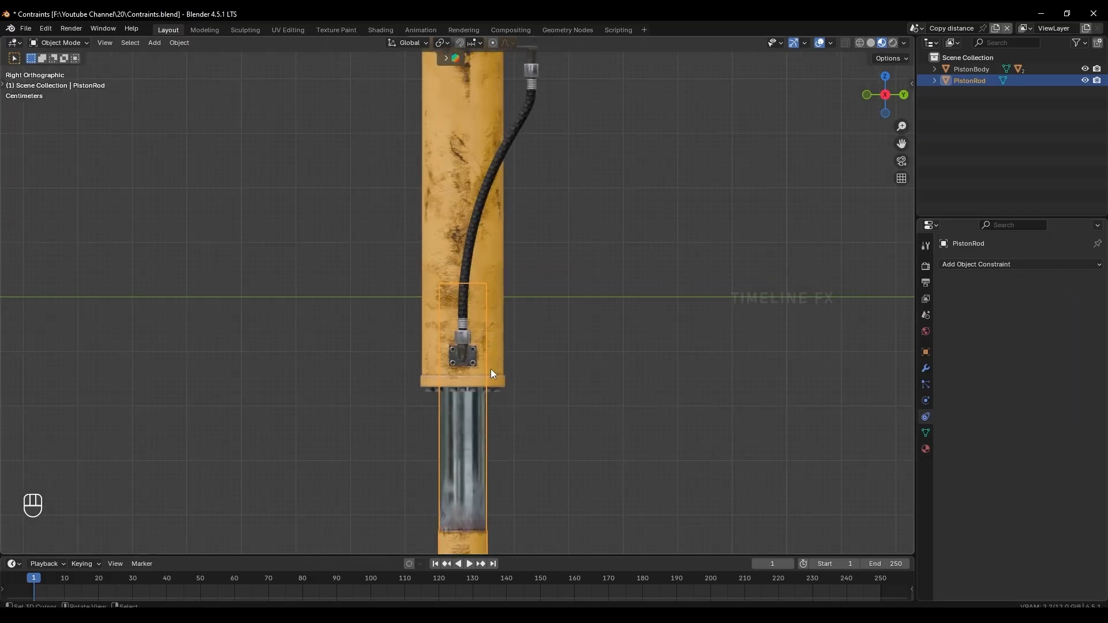
{"action": "key", "text": "g"}
{"action": "key", "text": "z"}
{"action": "left_click", "coordinate": [485, 434]}
{"action": "scroll", "coordinate": [484, 429], "scroll_direction": "down", "scroll_amount": 4}
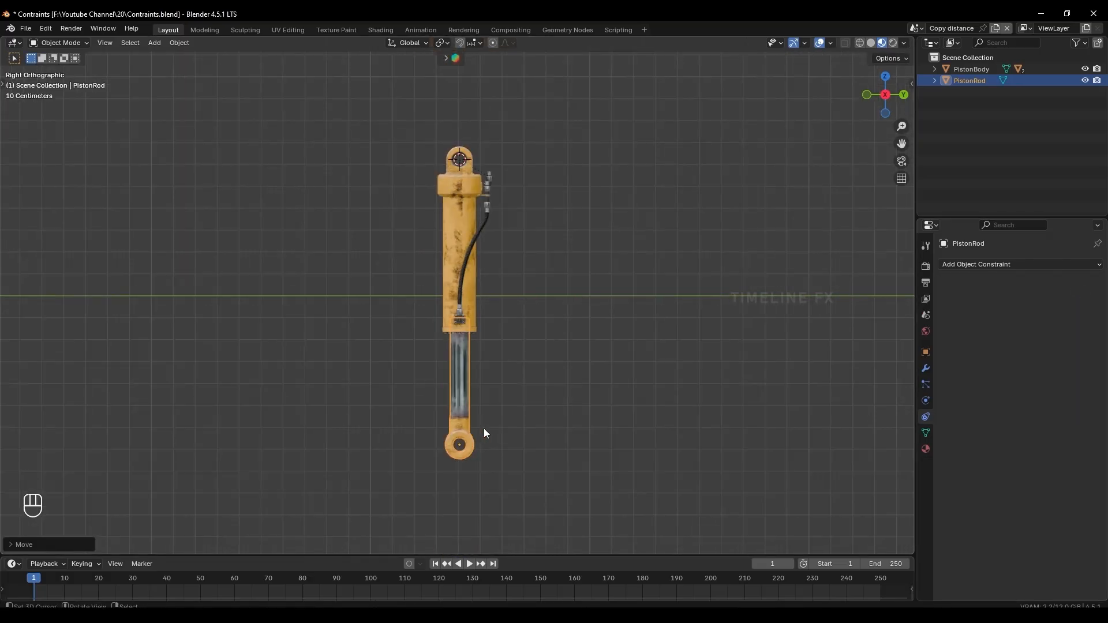
- Add a Limit Distance constraint to the fully extended piston rod with the piston body as its target
{"action": "middle_click_drag", "start_coordinate": [492, 427], "coordinate": [499, 414], "text": "shift"}
{"action": "left_click", "coordinate": [997, 265]}
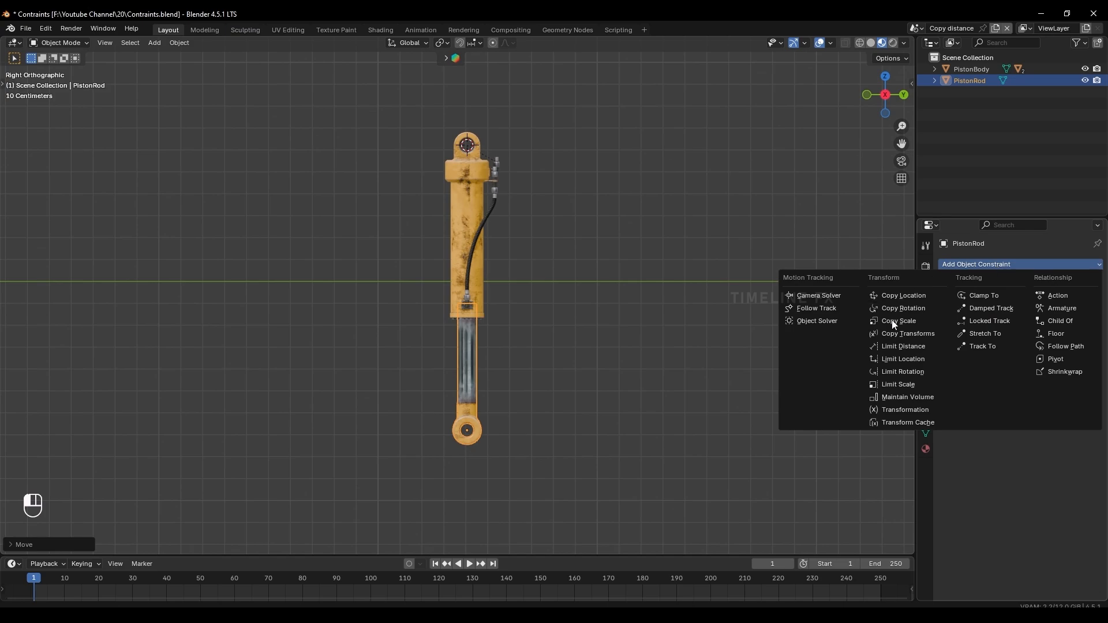
{"action": "left_click", "coordinate": [897, 347]}
{"action": "left_click", "coordinate": [1080, 300]}
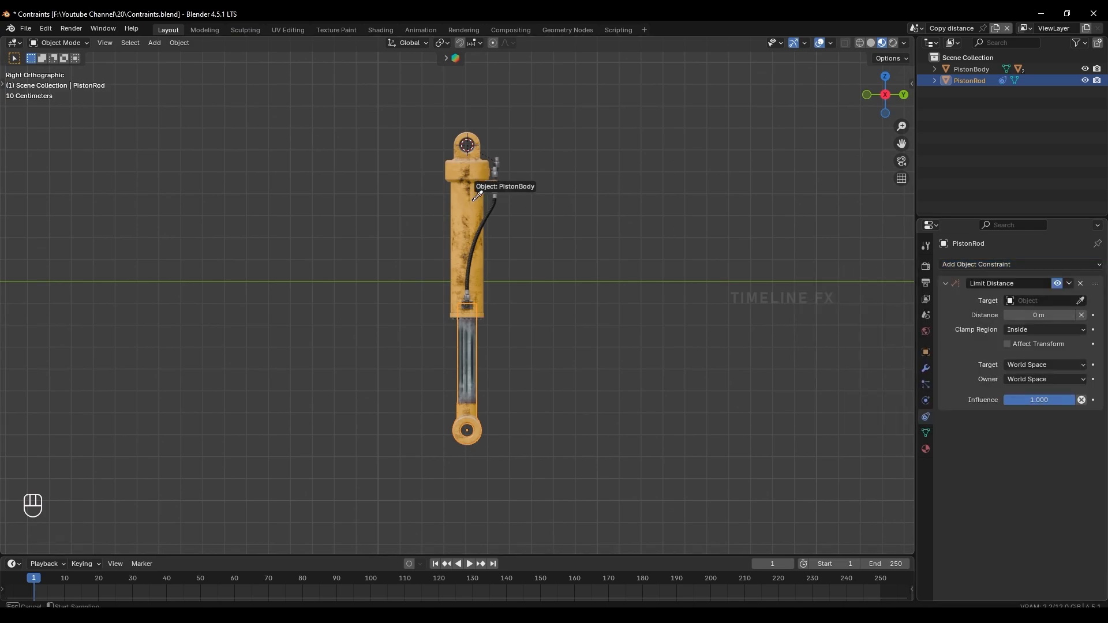
{"action": "left_click", "coordinate": [466, 183]}
- Test the extension limit by moving the piston rod along Z, and undo the last move
{"action": "scroll", "coordinate": [572, 442], "scroll_direction": "up", "scroll_amount": 1}
{"action": "key", "text": "g"}
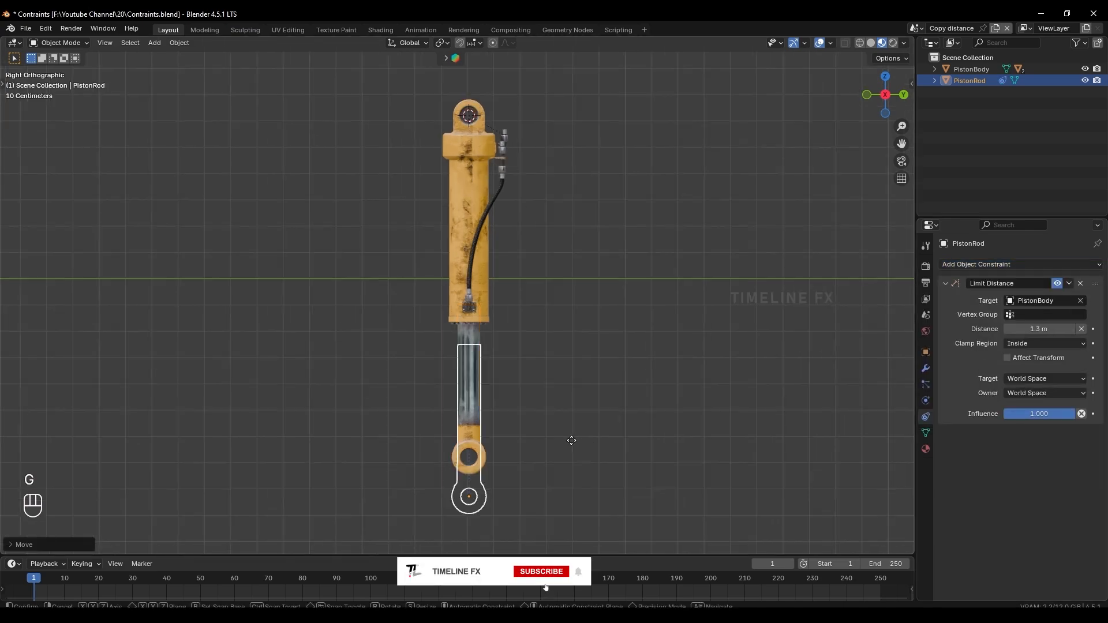
{"action": "key", "text": "z"}
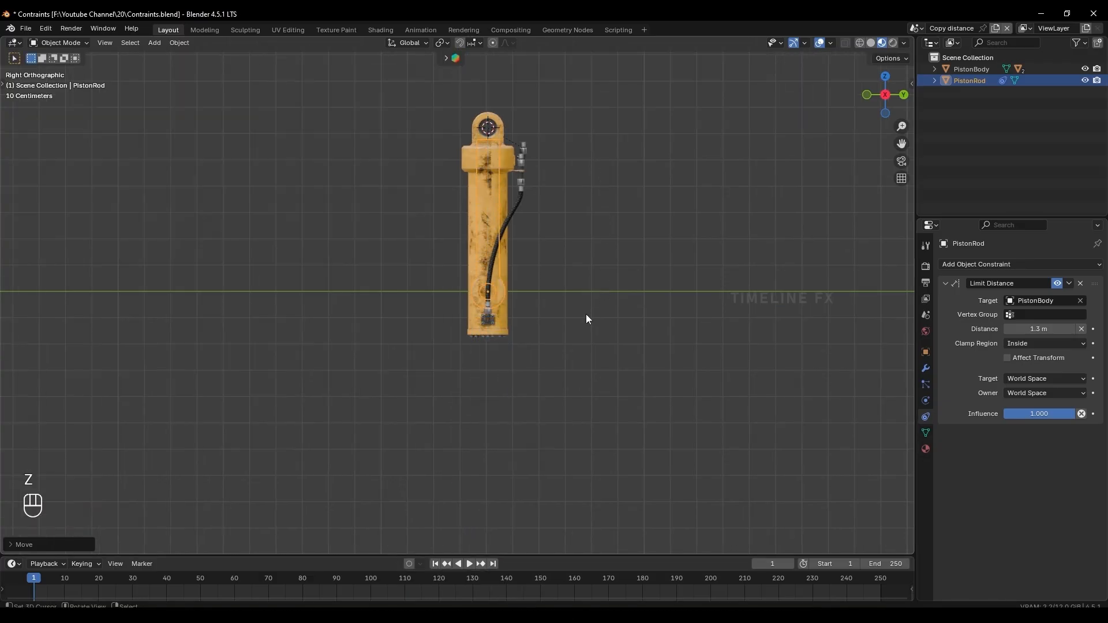
{"action": "key", "text": "ctrl+z"}
{"action": "scroll", "coordinate": [570, 358], "scroll_direction": "up", "scroll_amount": 2}
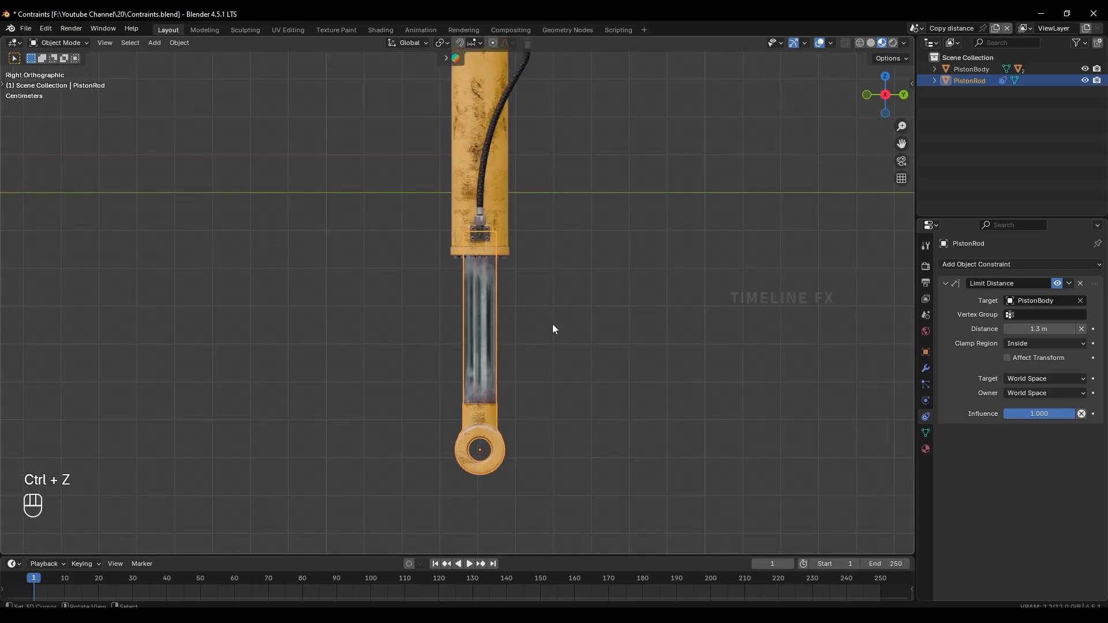
- Slide the piston rod up along Z until only its yellow eye end protrudes from the piston body
{"action": "key", "text": "g"}
{"action": "key", "text": "z"}
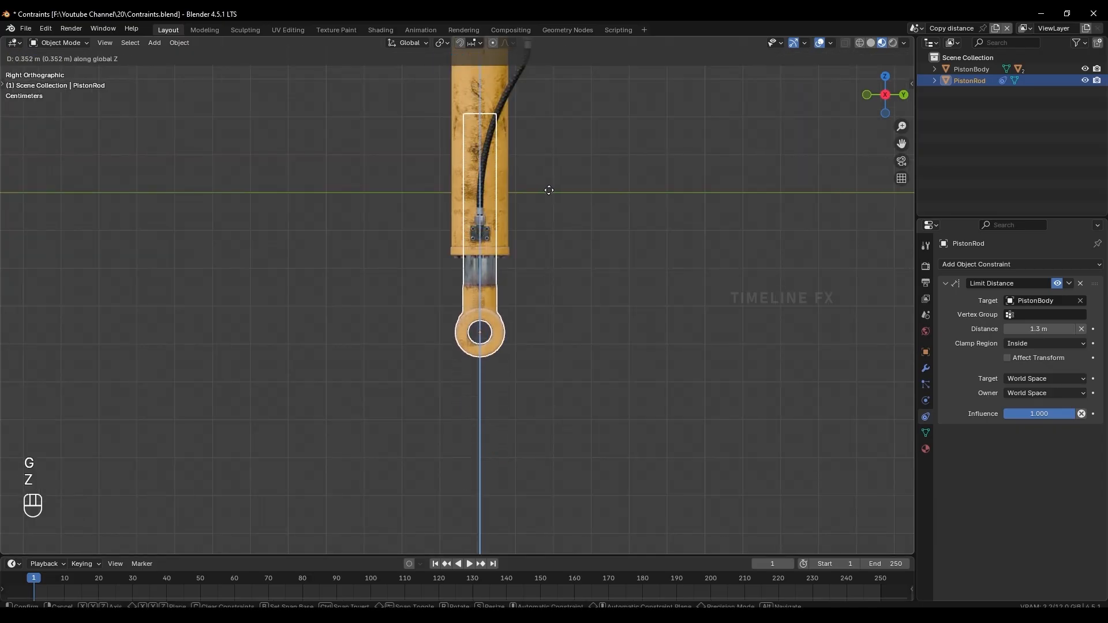
{"action": "left_click", "coordinate": [537, 218]}
{"action": "scroll", "coordinate": [537, 218], "scroll_direction": "up", "scroll_amount": 5}
{"action": "key", "text": "g"}
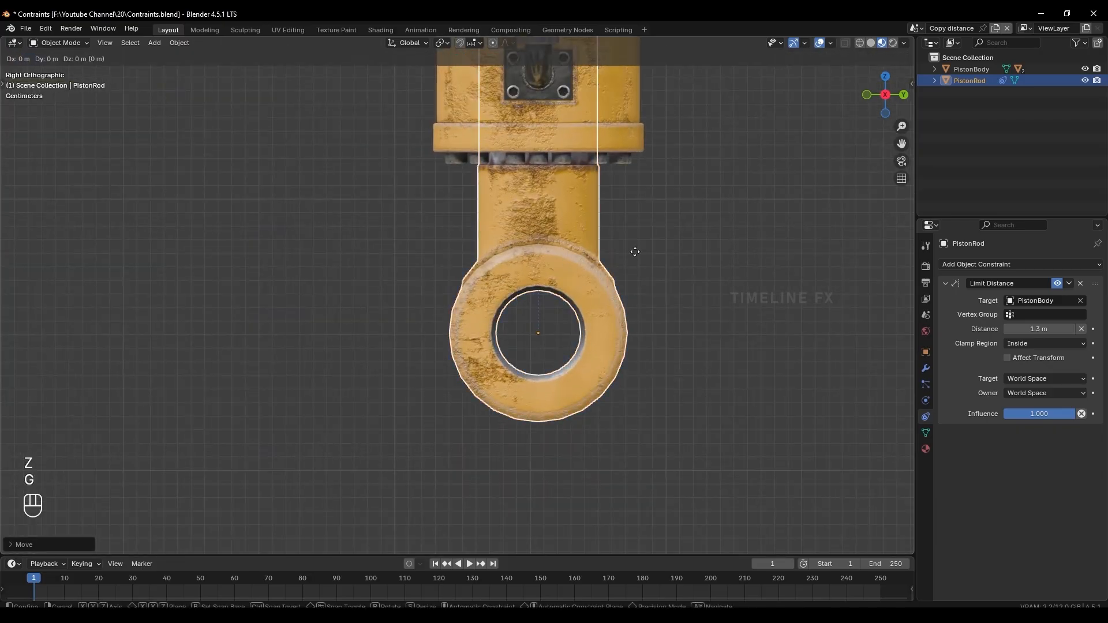
{"action": "key", "text": "z"}
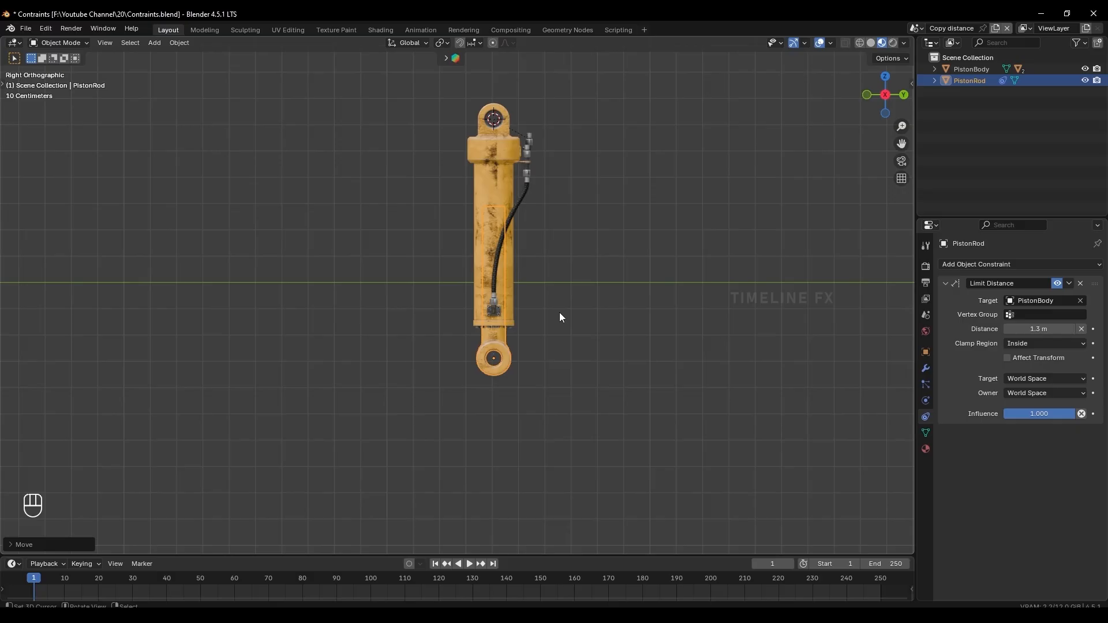
- Add a second Limit Distance constraint to the retracted piston rod, also targeting the piston body
{"action": "scroll", "coordinate": [559, 314], "scroll_direction": "up", "scroll_amount": 1}
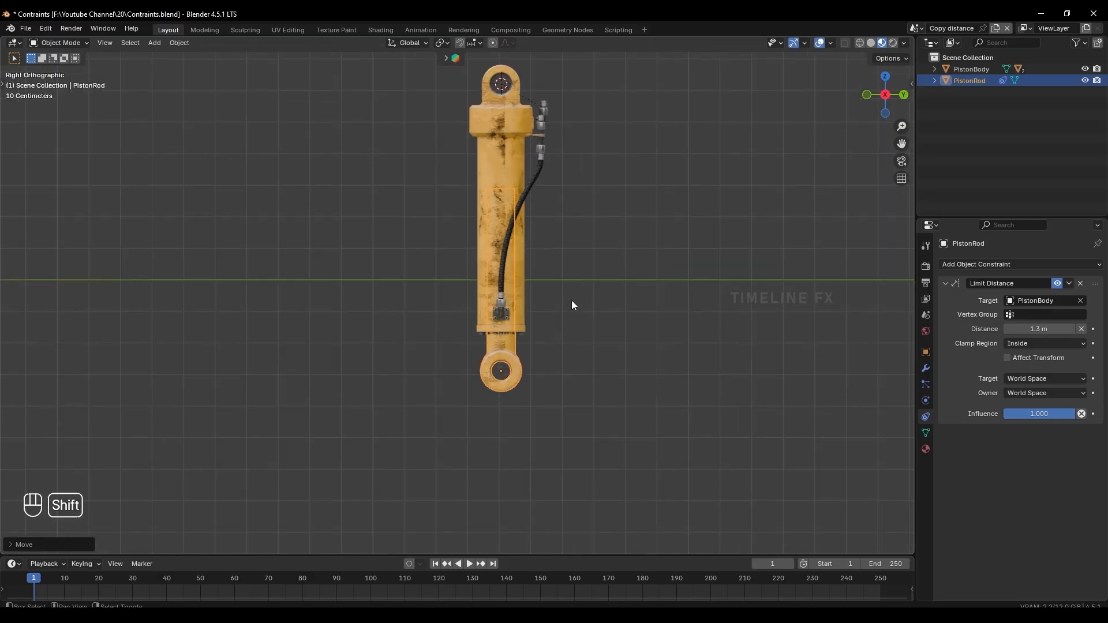
{"action": "middle_click_drag", "start_coordinate": [572, 300], "coordinate": [566, 327], "text": "shift"}
{"action": "left_click", "coordinate": [982, 265]}
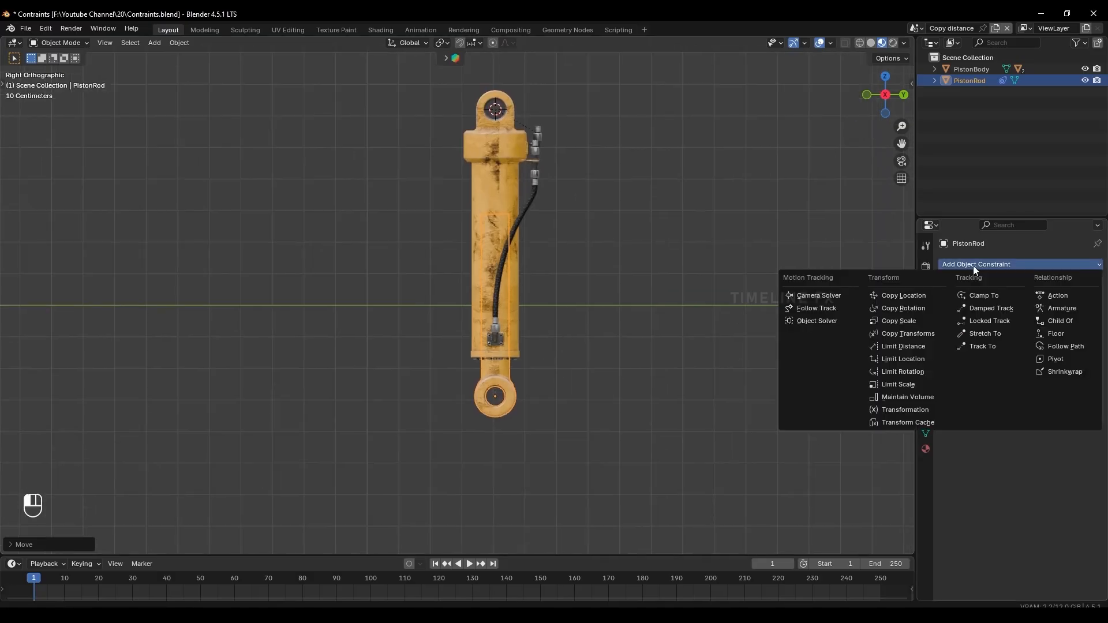
{"action": "left_click", "coordinate": [914, 350]}
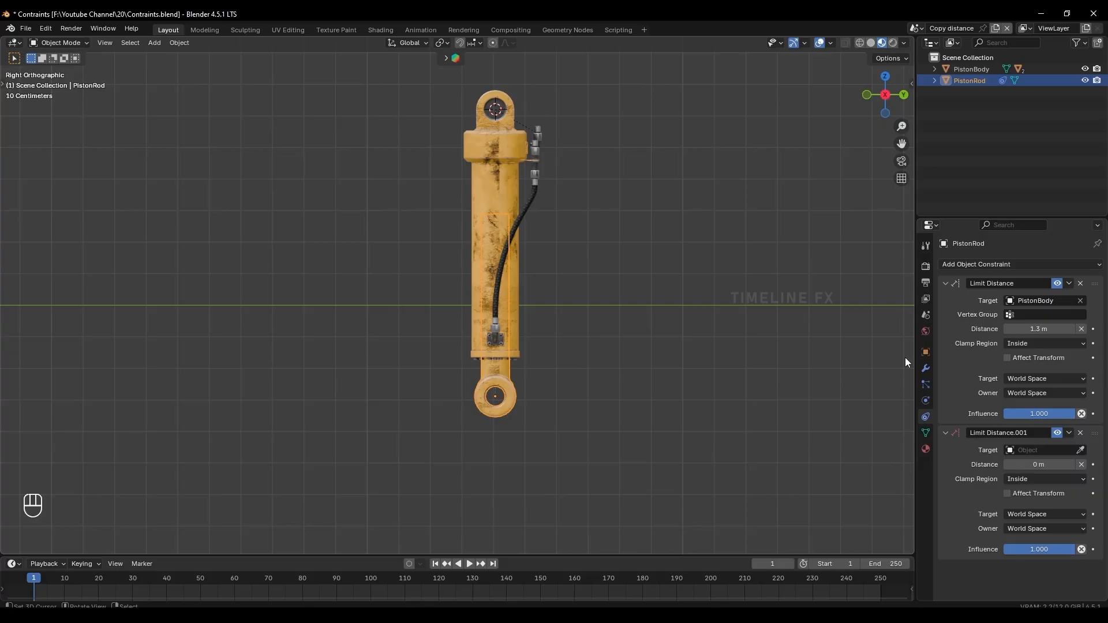
{"action": "left_click", "coordinate": [1080, 450]}
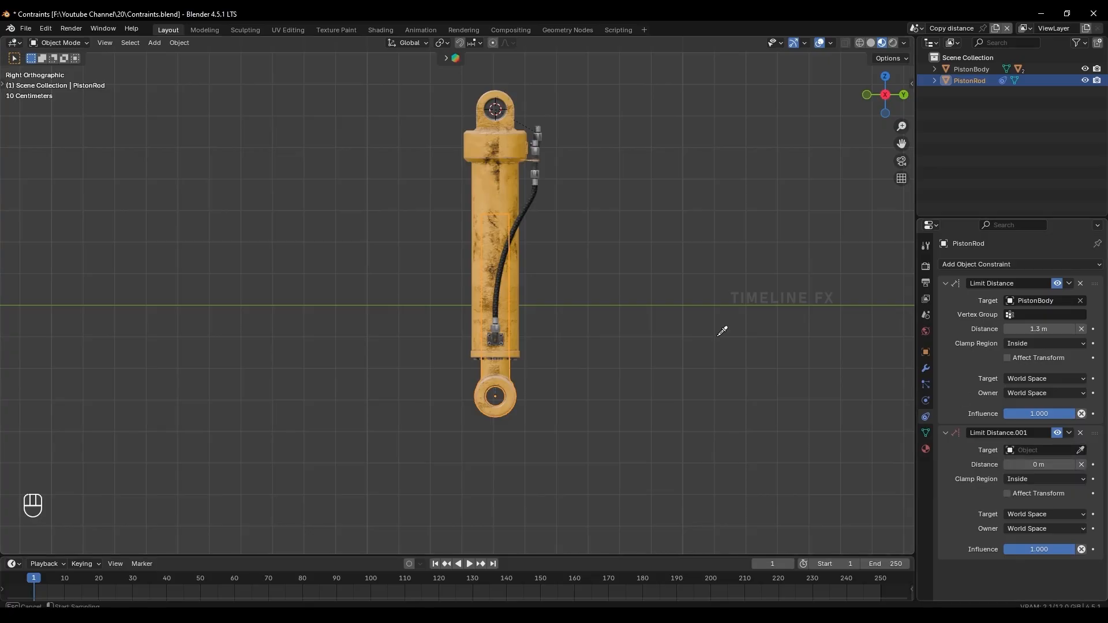
{"action": "left_click", "coordinate": [501, 190]}
- Test both distance limits by moving the piston rod up and down along Z, finishing with a downward move
{"action": "scroll", "coordinate": [548, 383], "scroll_direction": "down", "scroll_amount": 3}
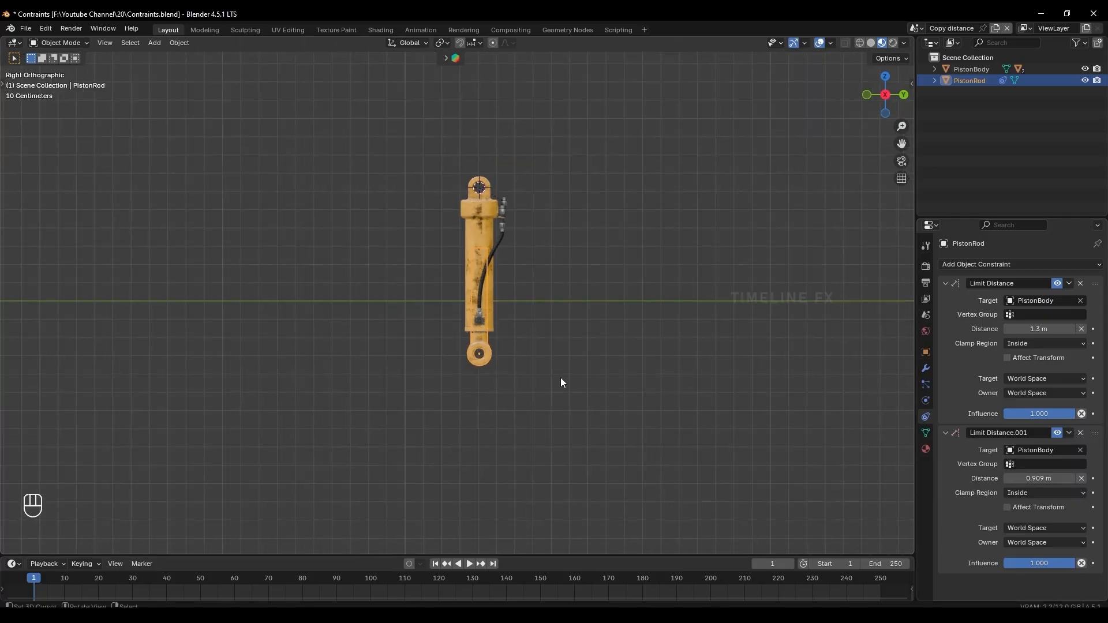
{"action": "key", "text": "g"}
{"action": "key", "text": "z"}
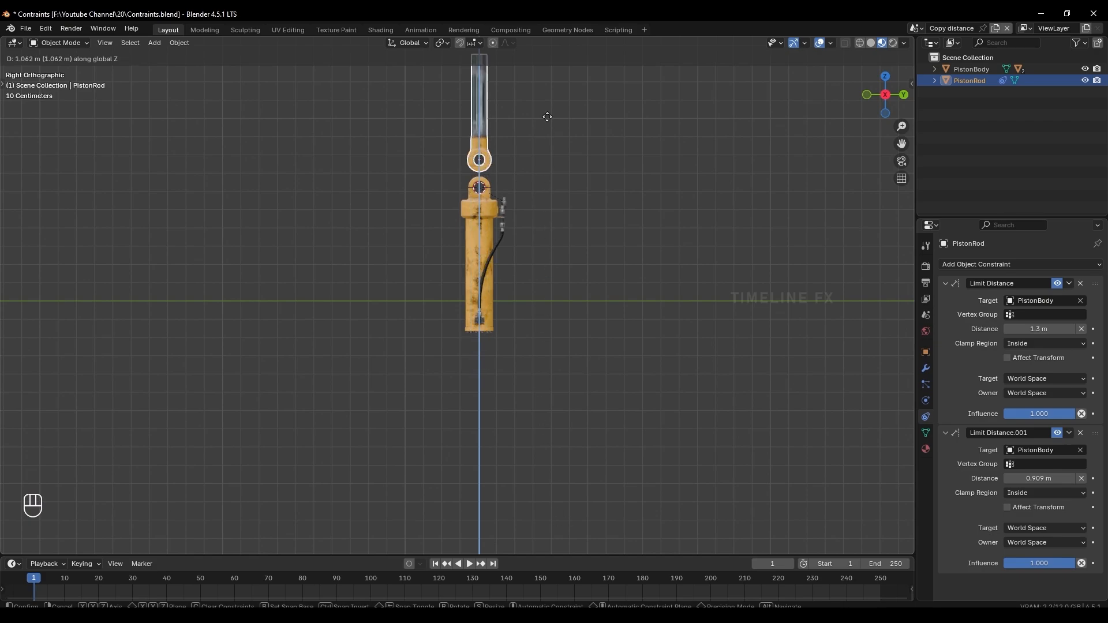
{"action": "left_click", "coordinate": [542, 387]}
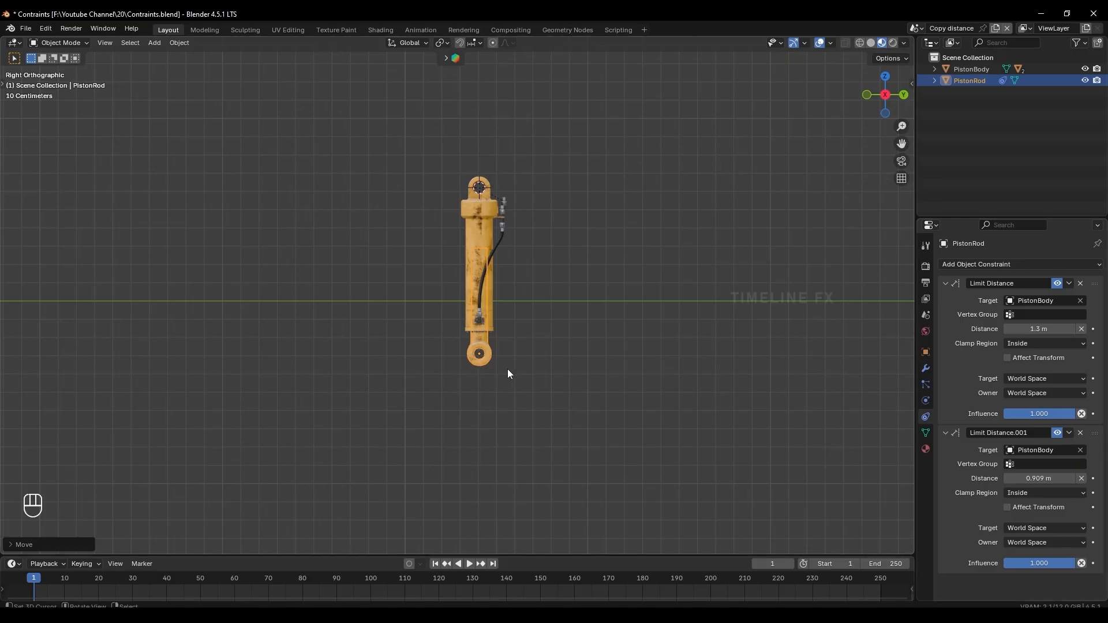
{"action": "key", "text": "g"}
{"action": "key", "text": "z"}
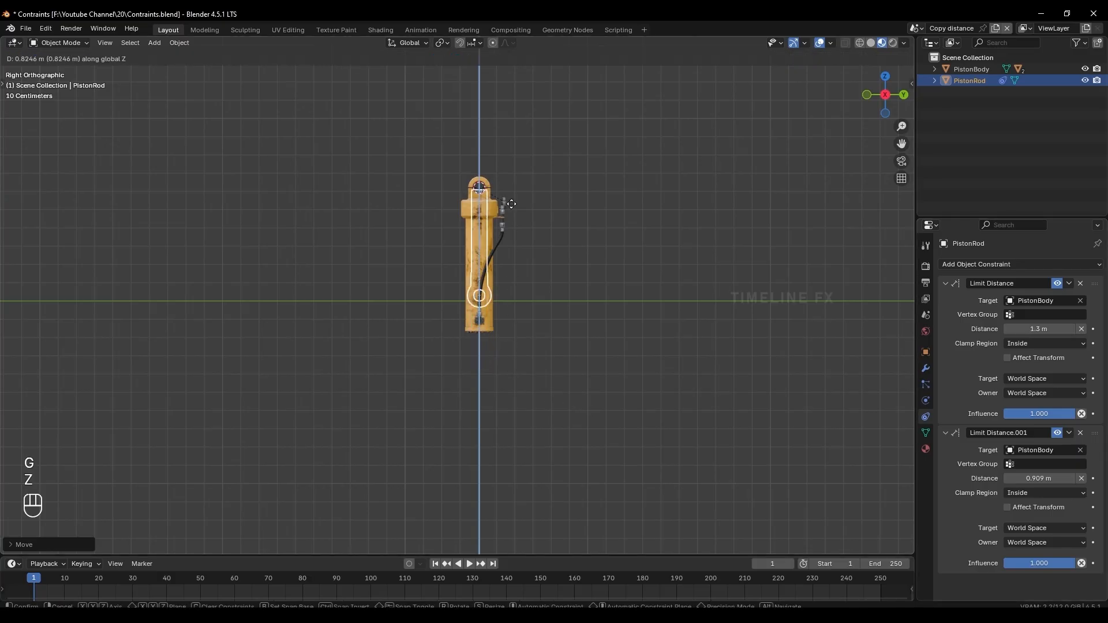
{"action": "left_click", "coordinate": [524, 508]}
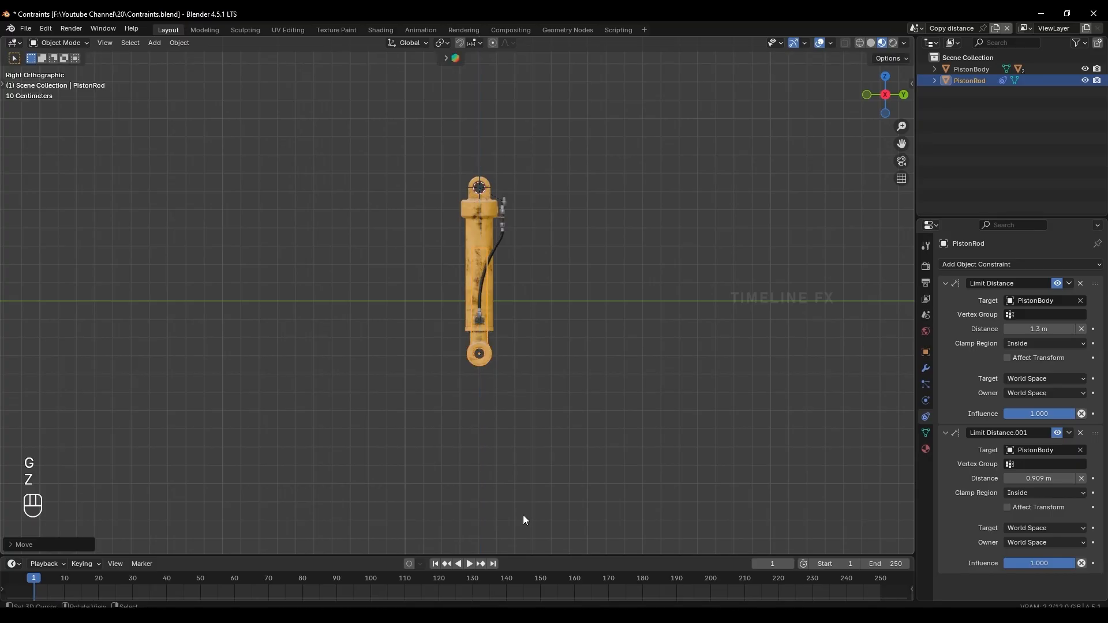
- Set the Clamp Region of the second Limit Distance constraint to Outside
{"action": "scroll", "coordinate": [491, 393], "scroll_direction": "up", "scroll_amount": 3}
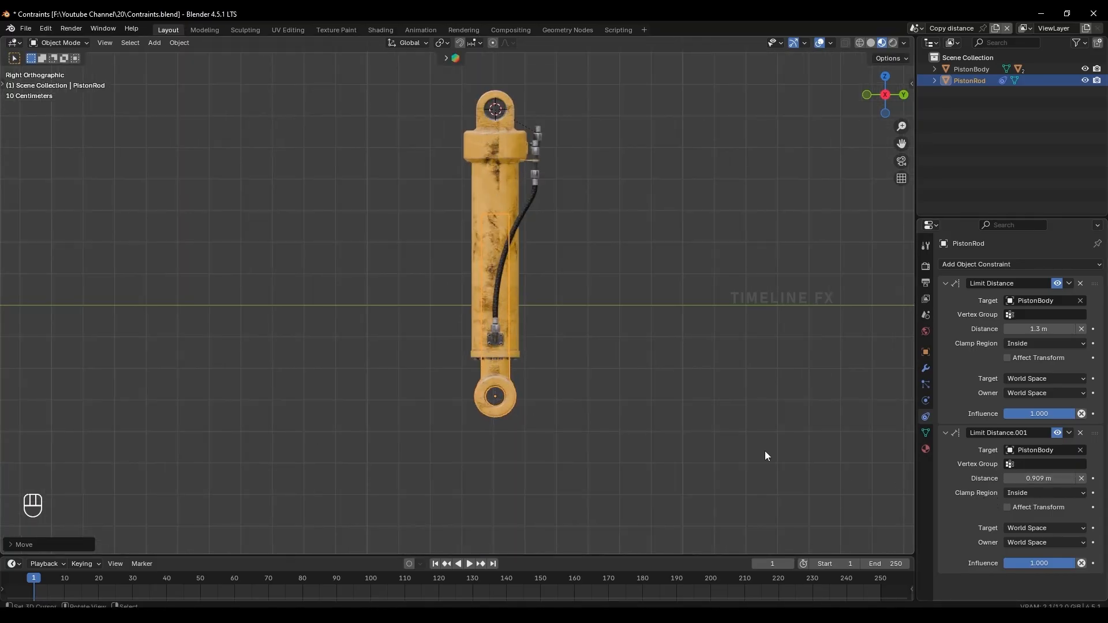
{"action": "left_click", "coordinate": [1032, 495]}
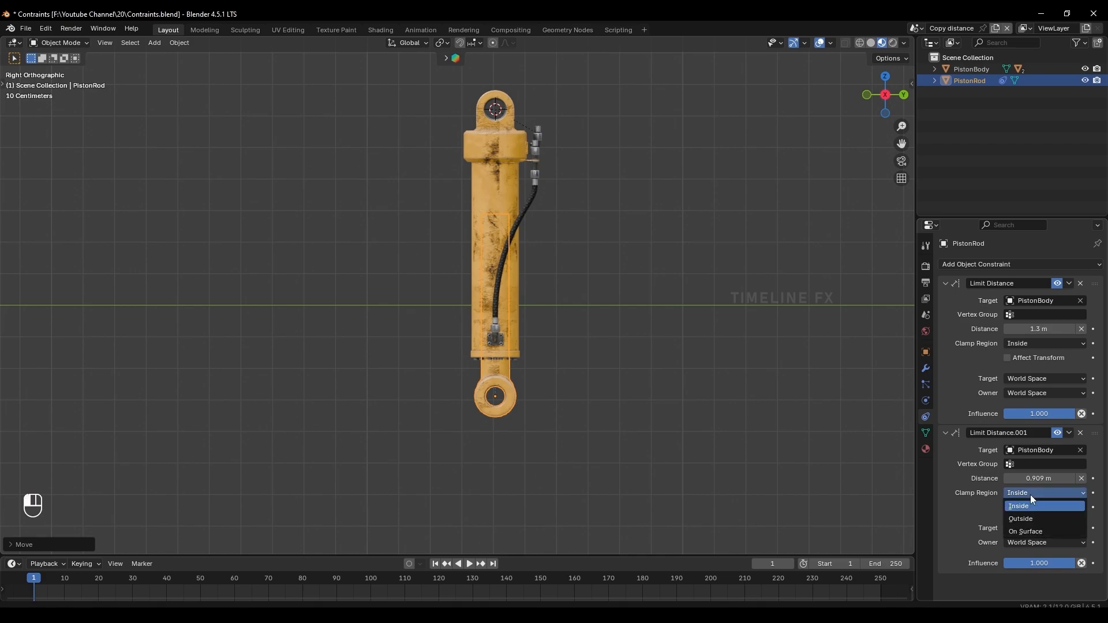
{"action": "left_click", "coordinate": [1030, 518]}
{"action": "scroll", "coordinate": [566, 390], "scroll_direction": "down", "scroll_amount": 1}
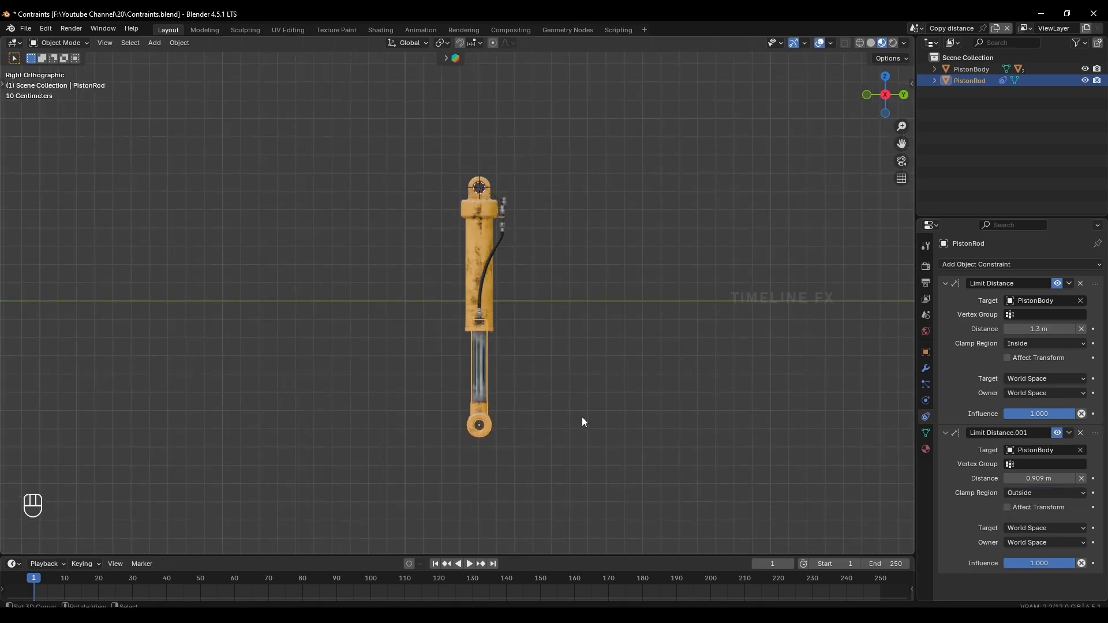
- Test both distance limits by sliding the piston rod back and forth along Z twice, ending with the rod extended
{"action": "key", "text": "g"}
{"action": "key", "text": "z"}
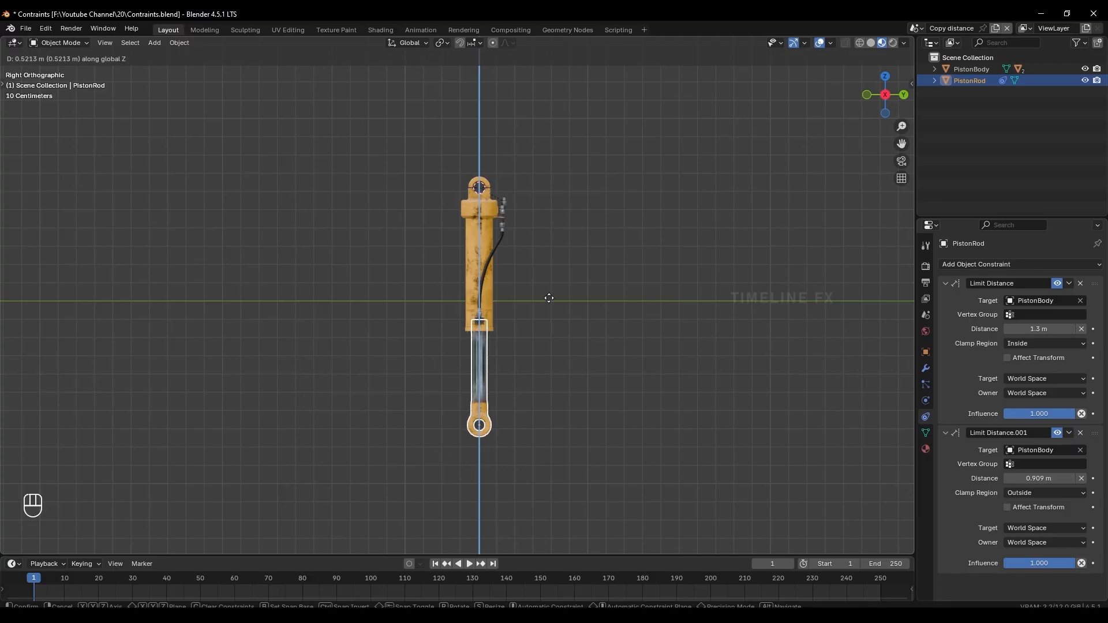
{"action": "left_click", "coordinate": [547, 404]}
{"action": "middle_click_drag", "start_coordinate": [548, 404], "coordinate": [549, 429]}
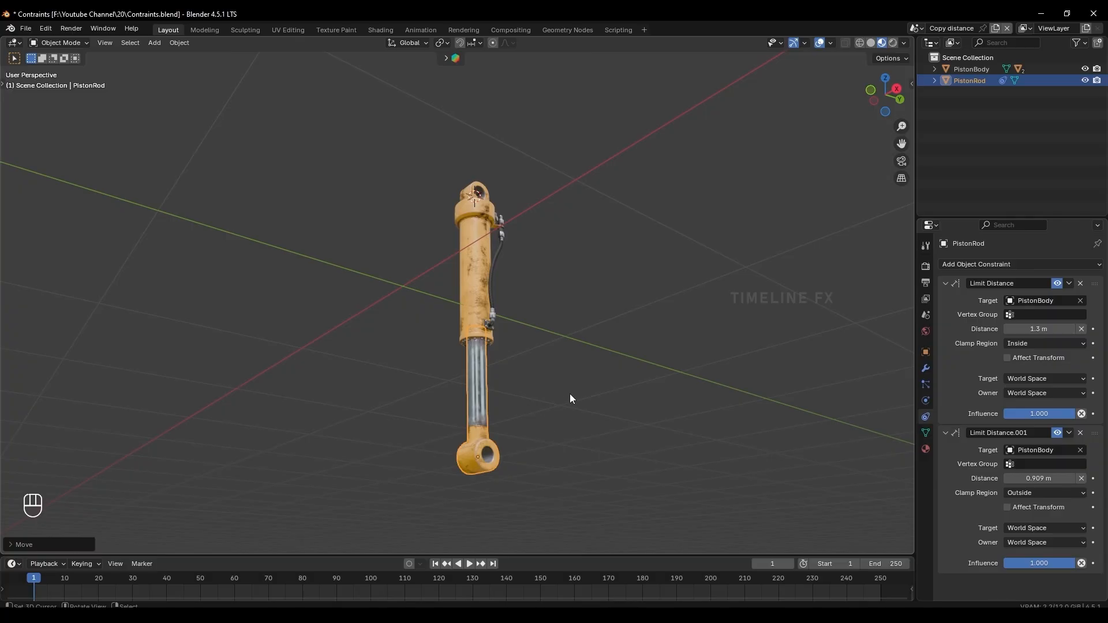
{"action": "middle_click_drag", "start_coordinate": [569, 394], "coordinate": [587, 353], "text": "shift"}
{"action": "scroll", "coordinate": [595, 356], "scroll_direction": "up", "scroll_amount": 5}
{"action": "key", "text": "g"}
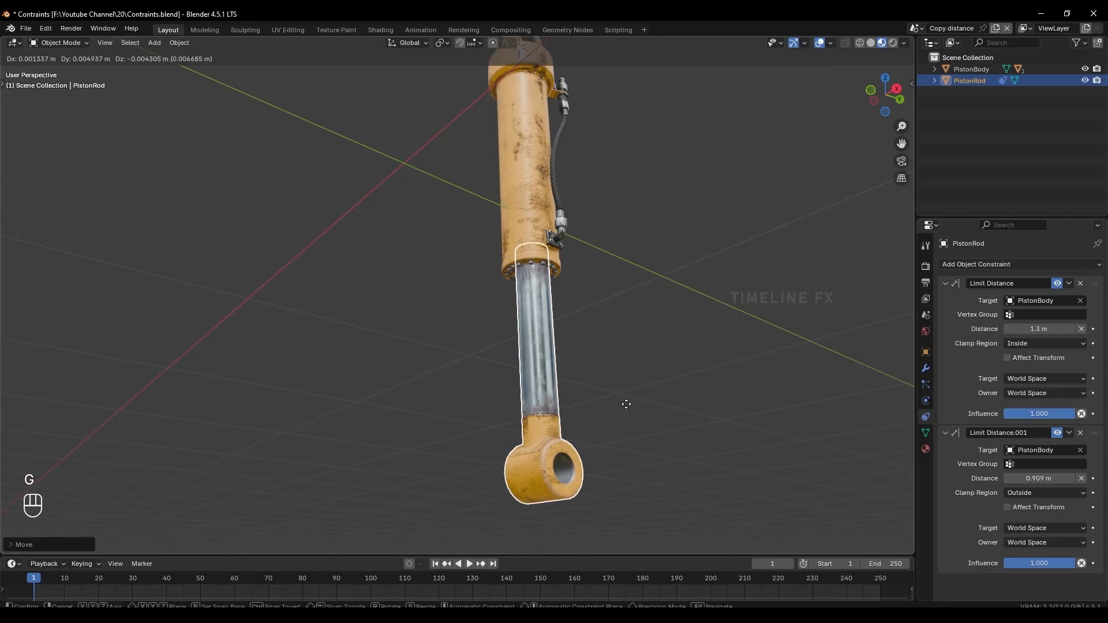
{"action": "key", "text": "z"}
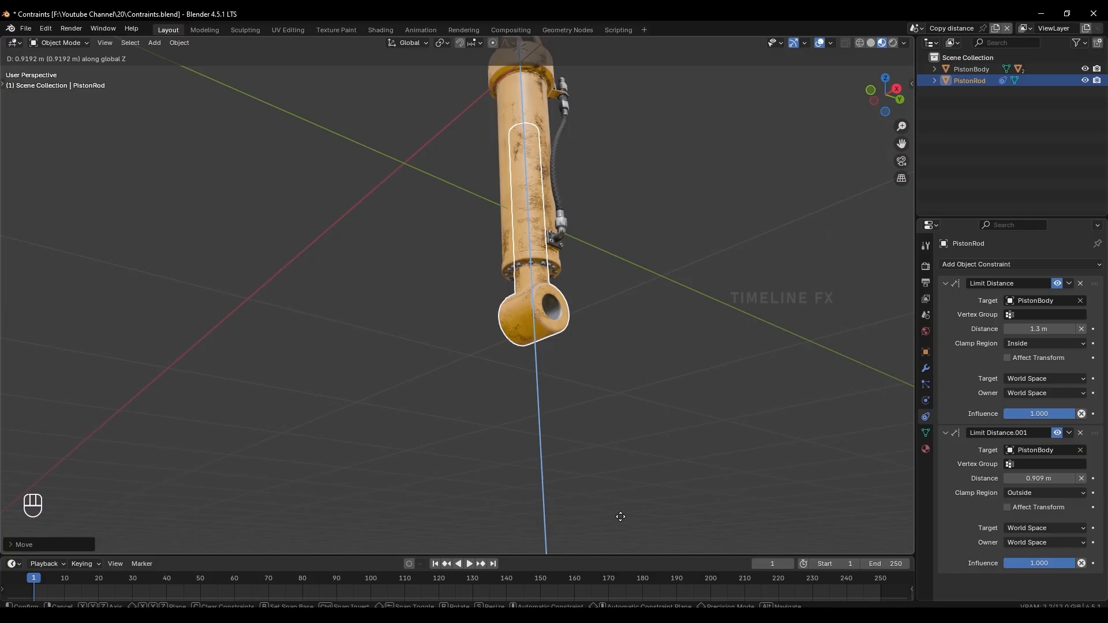
{"action": "left_click", "coordinate": [594, 206]}
{"action": "middle_click_drag", "start_coordinate": [594, 206], "coordinate": [534, 317]}
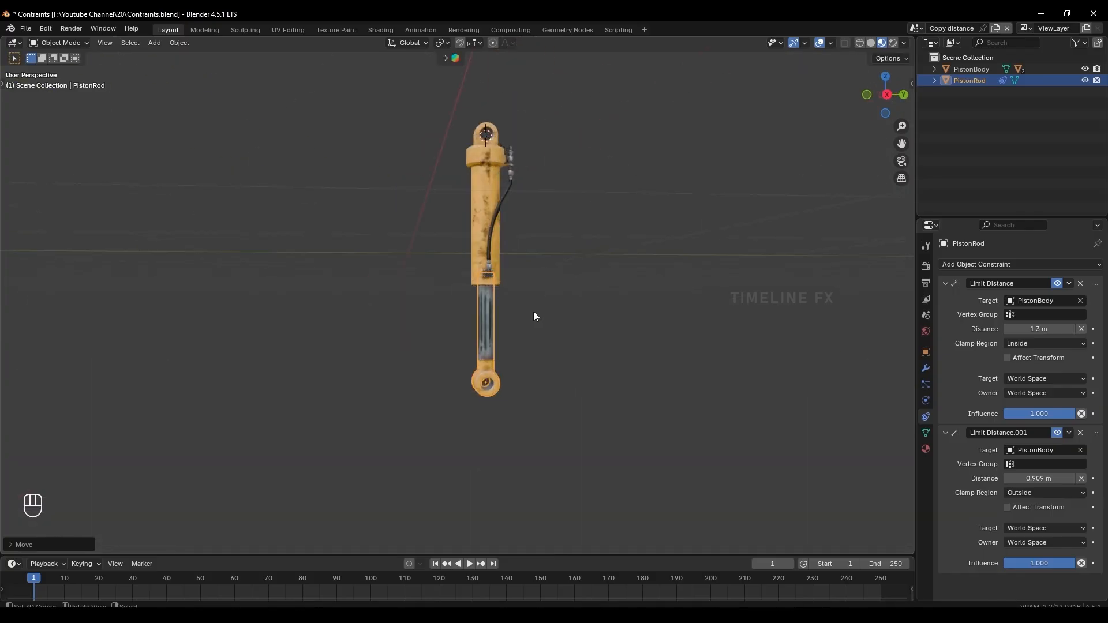
- Move the piston body freely to check that the constrained rod follows it, and undo that move
{"action": "left_click", "coordinate": [496, 262]}
{"action": "key", "text": "g"}
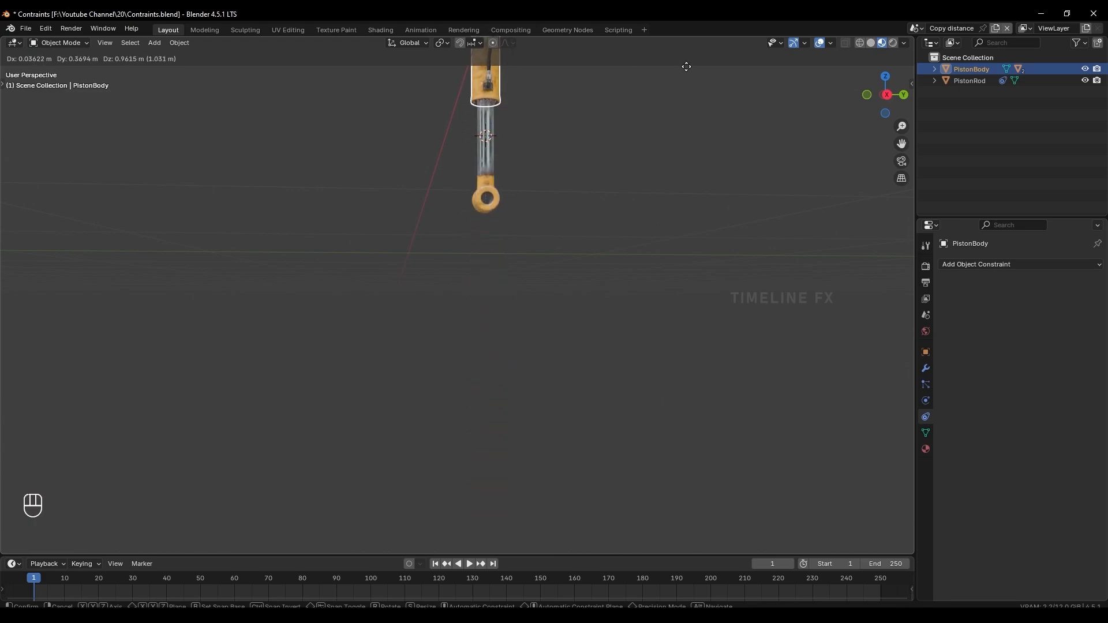
{"action": "key", "text": "ctrl+z"}
{"action": "middle_click_drag", "start_coordinate": [616, 321], "coordinate": [559, 263]}
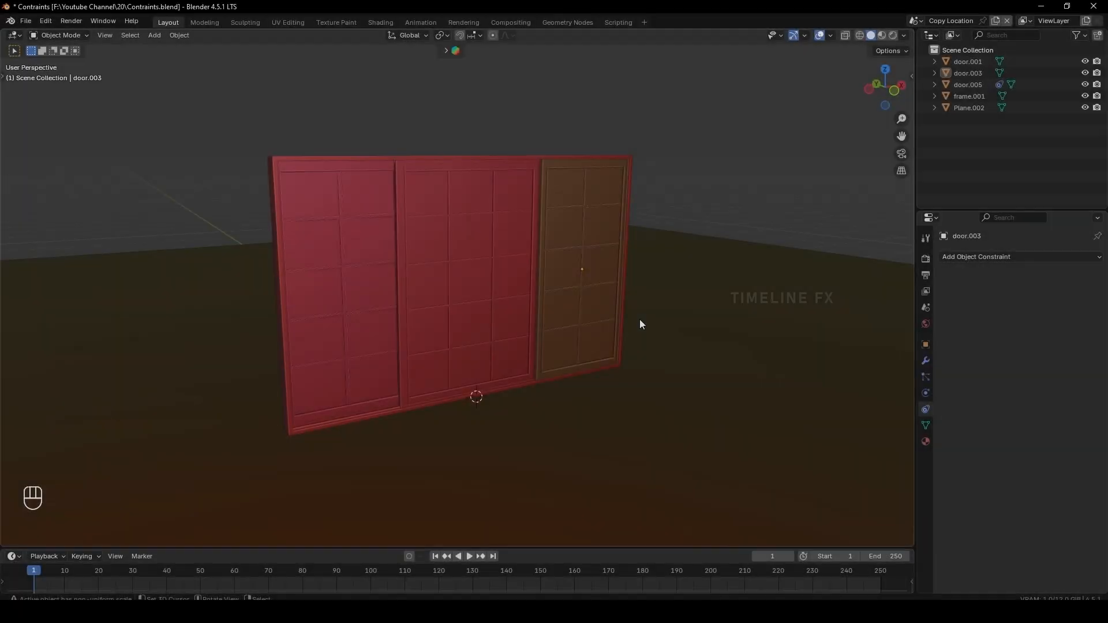
- Add a Limit Location constraint to the brown door (door.003) and select that door in the scene
{"action": "left_click", "coordinate": [952, 256]}
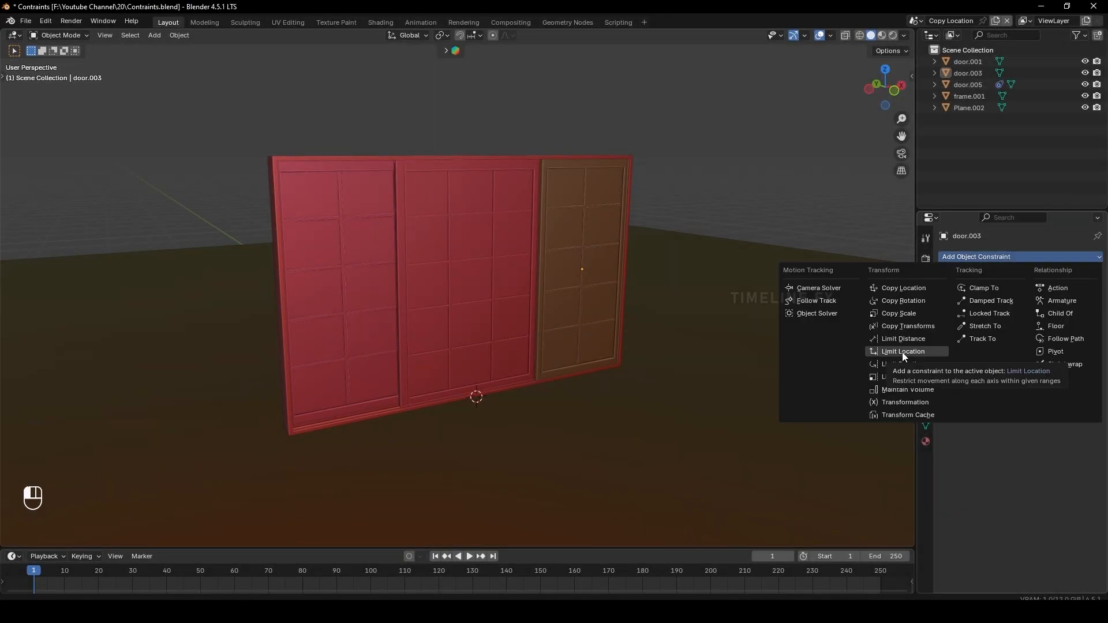
{"action": "left_click", "coordinate": [903, 352]}
{"action": "left_click", "coordinate": [569, 349]}
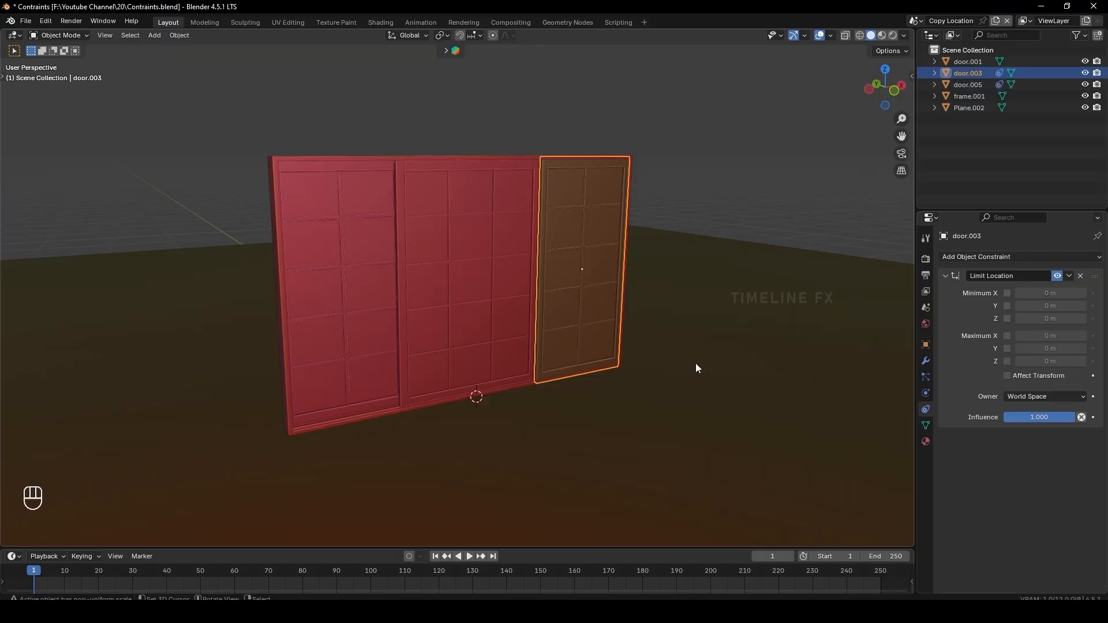
- Slide the brown door along X across the frame to check its unrestricted travel, and undo the move
{"action": "key", "text": "g"}
{"action": "key", "text": "x"}
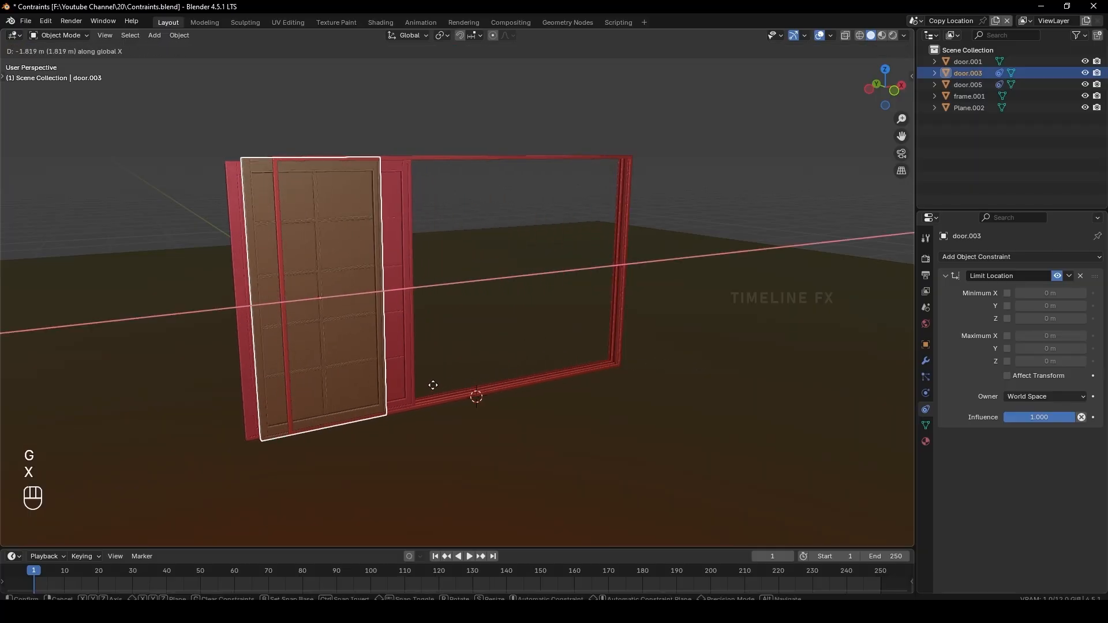
{"action": "left_click", "coordinate": [554, 359]}
{"action": "key", "text": "ctrl+z"}
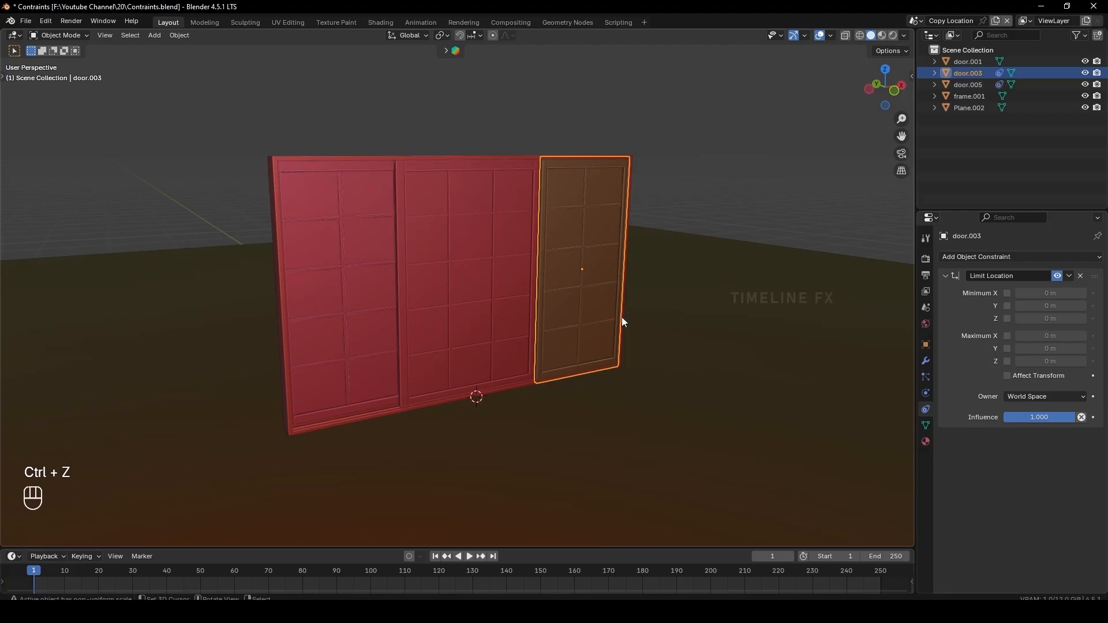
- Examine the middle door's two Copy Location constraints, and reselect the brown door
{"action": "middle_click_drag", "start_coordinate": [622, 317], "coordinate": [577, 320]}
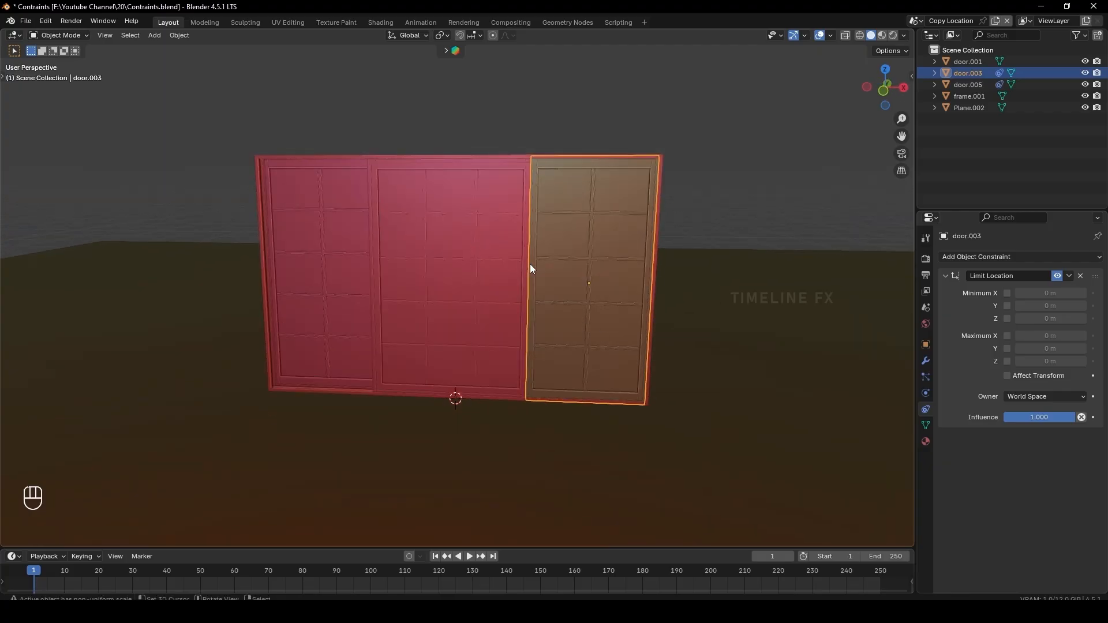
{"action": "left_click", "coordinate": [445, 268]}
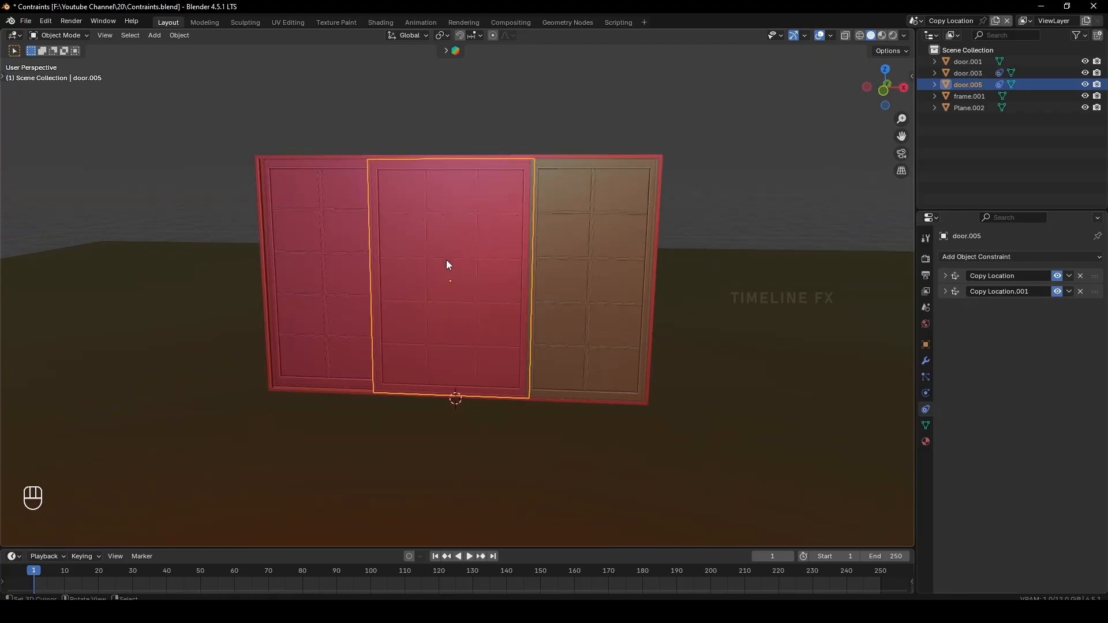
{"action": "right_click", "coordinate": [557, 262]}
{"action": "right_click", "coordinate": [411, 271]}
{"action": "left_click", "coordinate": [582, 287]}
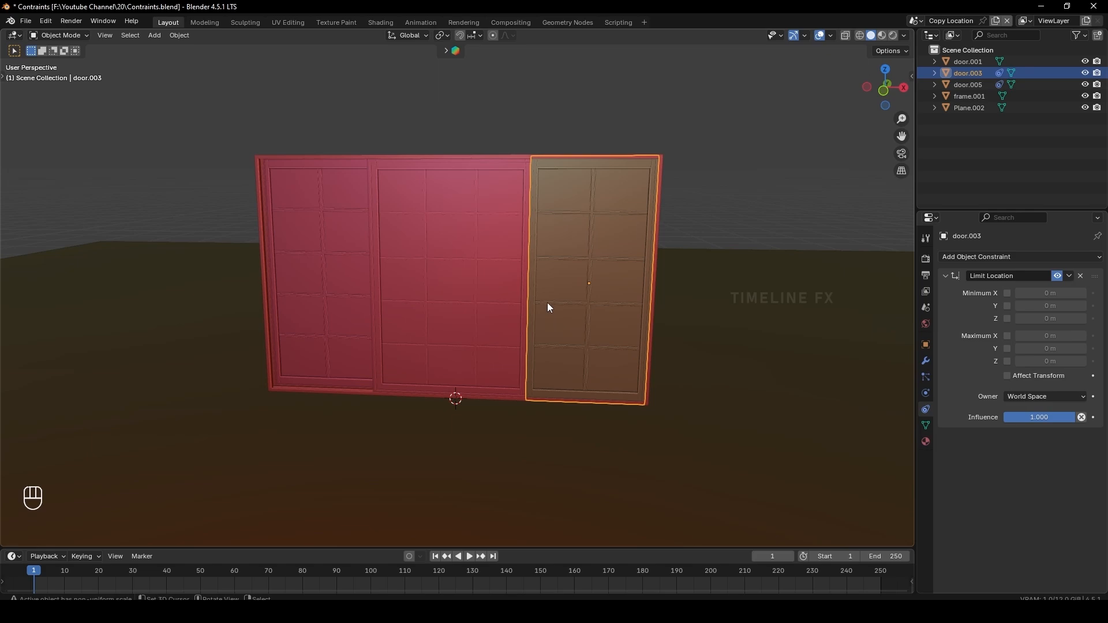
- Slide the brown door along X to watch how the middle door follows, and undo the slide
{"action": "middle_click_drag", "start_coordinate": [548, 304], "coordinate": [542, 256]}
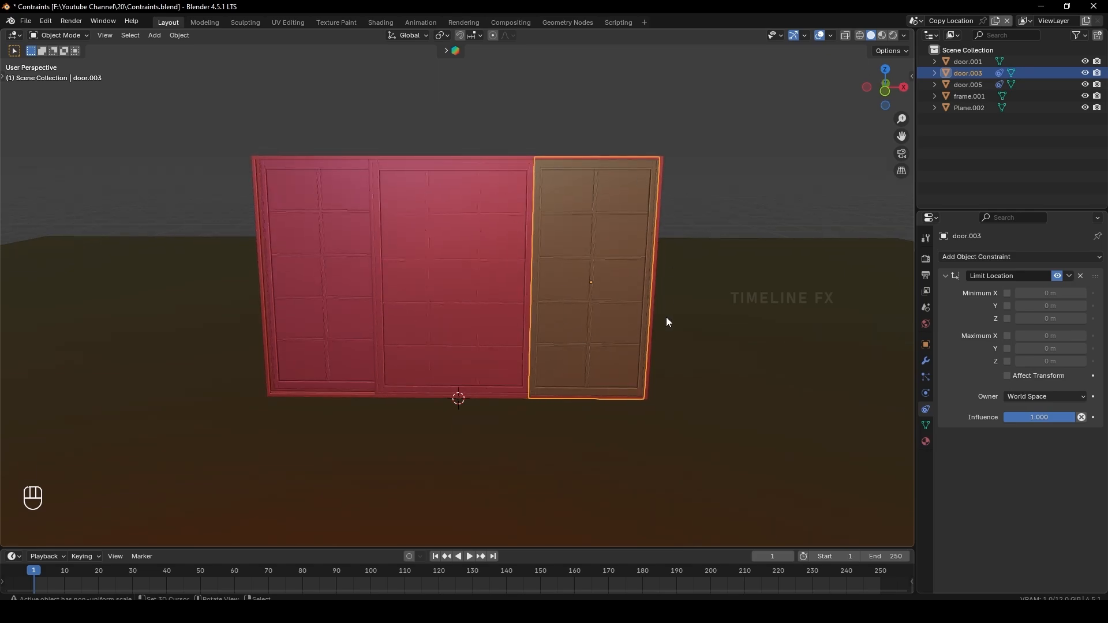
{"action": "key", "text": "g"}
{"action": "key", "text": "x"}
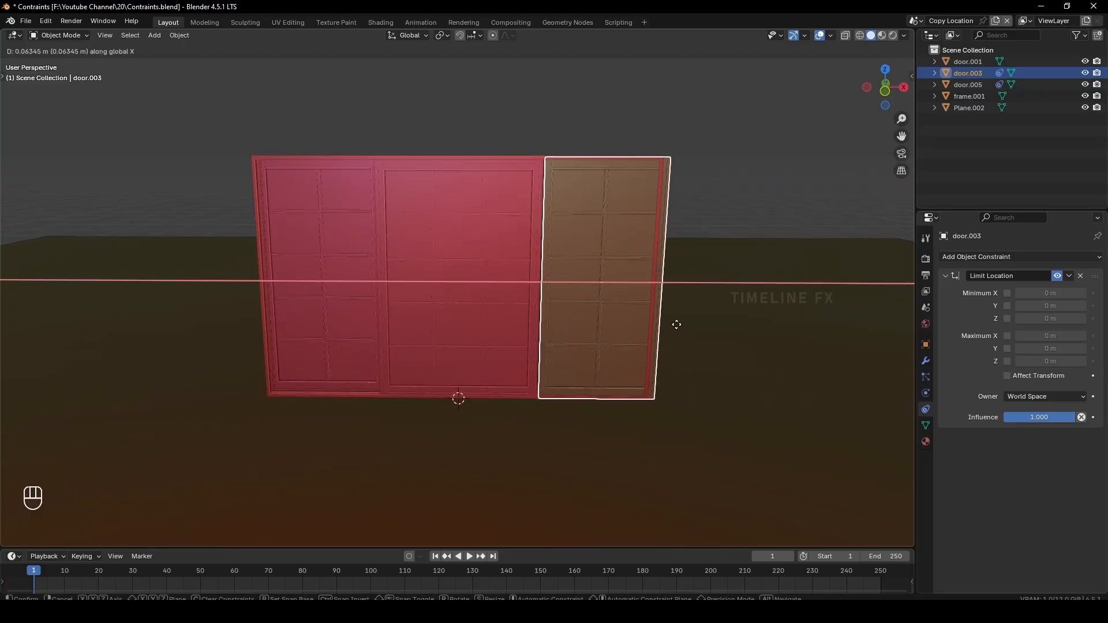
{"action": "left_click", "coordinate": [440, 337]}
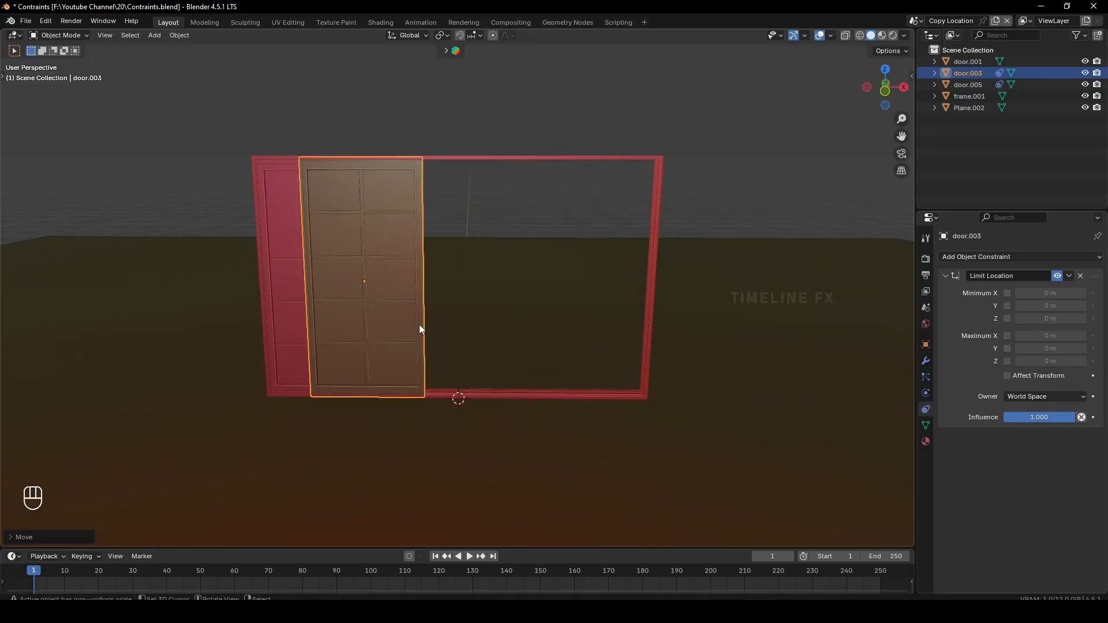
{"action": "key", "text": "ctrl+z"}
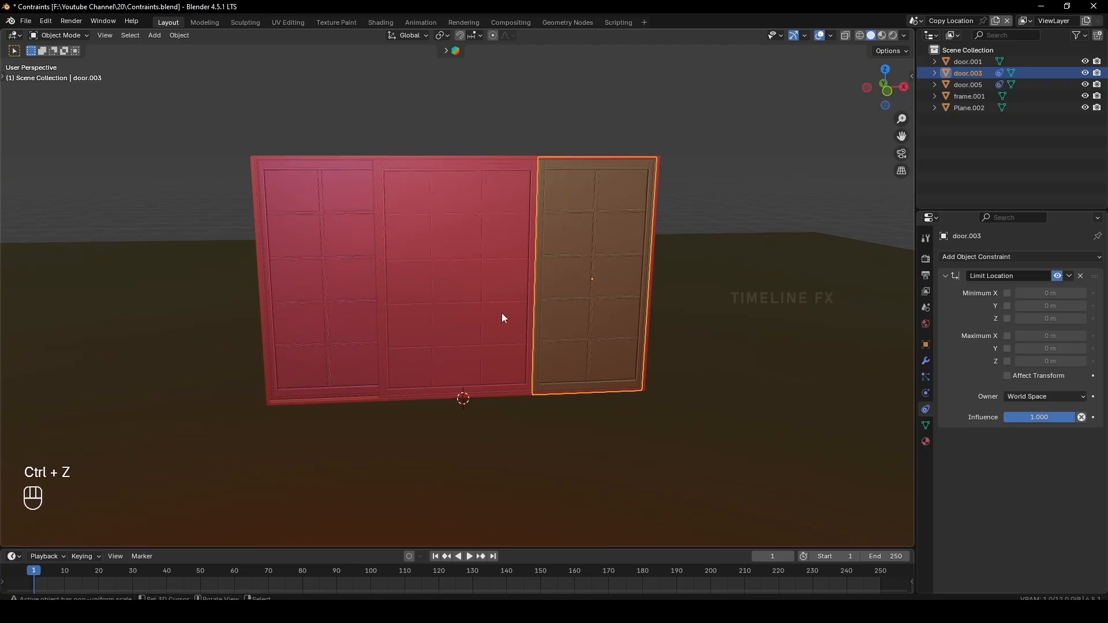
- Examine the middle red door and its Copy Location constraints from an angled view
{"action": "middle_click_drag", "start_coordinate": [501, 313], "coordinate": [519, 280]}
{"action": "left_click", "coordinate": [528, 250]}
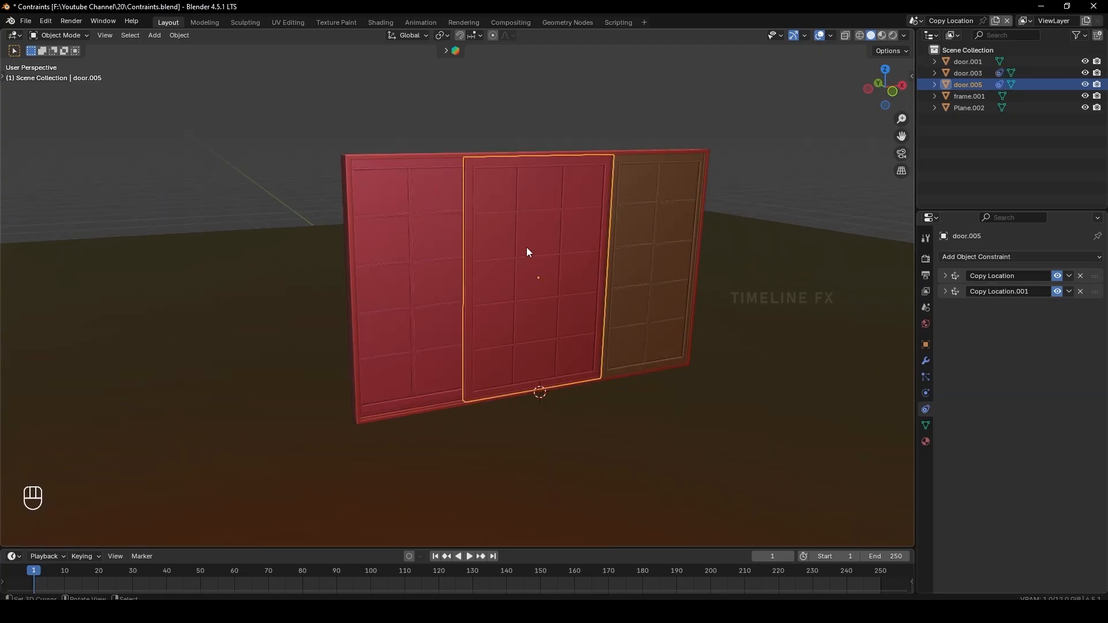
{"action": "right_click", "coordinate": [395, 241]}
{"action": "right_click", "coordinate": [550, 265]}
{"action": "middle_click_drag", "start_coordinate": [553, 279], "coordinate": [550, 279]}
- Move the brown door along X over the opposite side door, and undo the move
{"action": "left_click", "coordinate": [615, 281]}
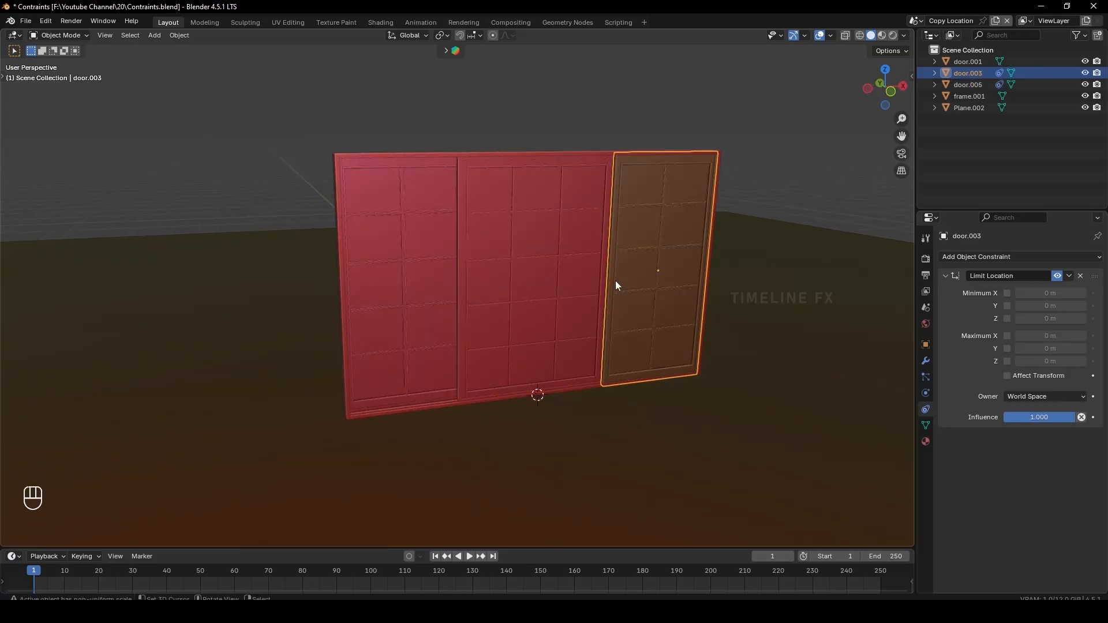
{"action": "key", "text": "g"}
{"action": "key", "text": "x"}
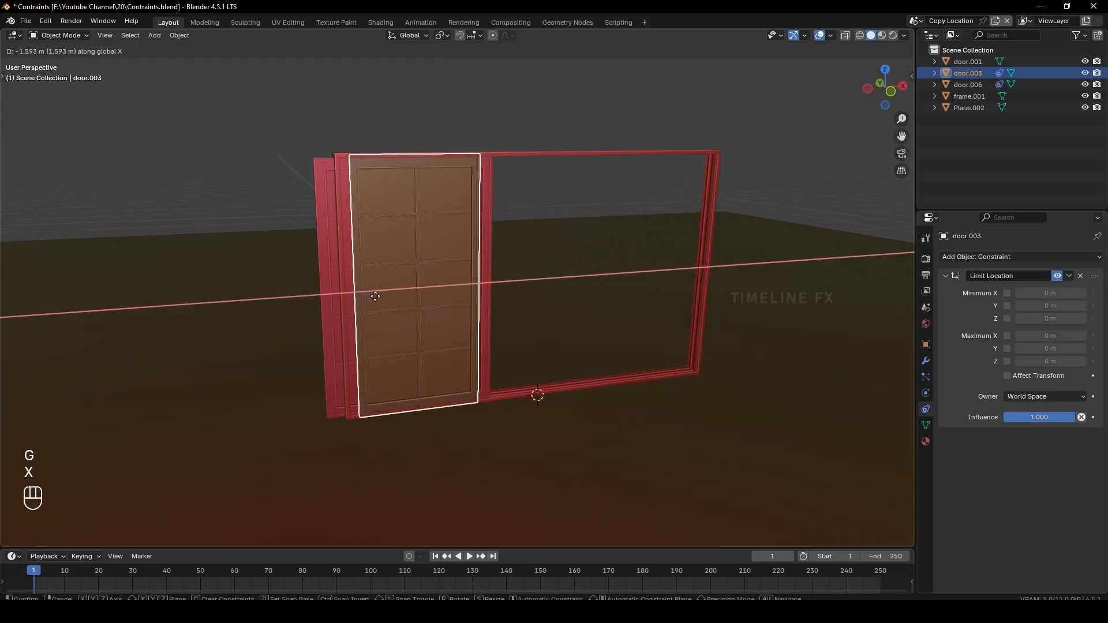
{"action": "left_click", "coordinate": [342, 271]}
{"action": "key", "text": "ctrl+z"}
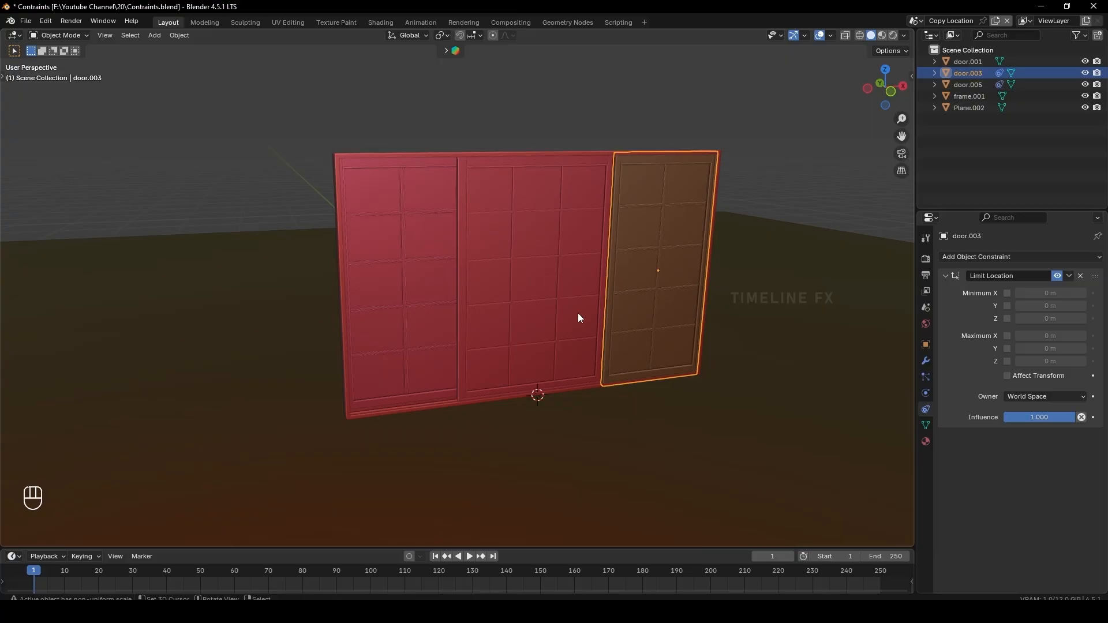
- Add a Limit Location constraint to the red side door (door.001)
{"action": "middle_click_drag", "start_coordinate": [593, 300], "coordinate": [510, 300], "text": "shift"}
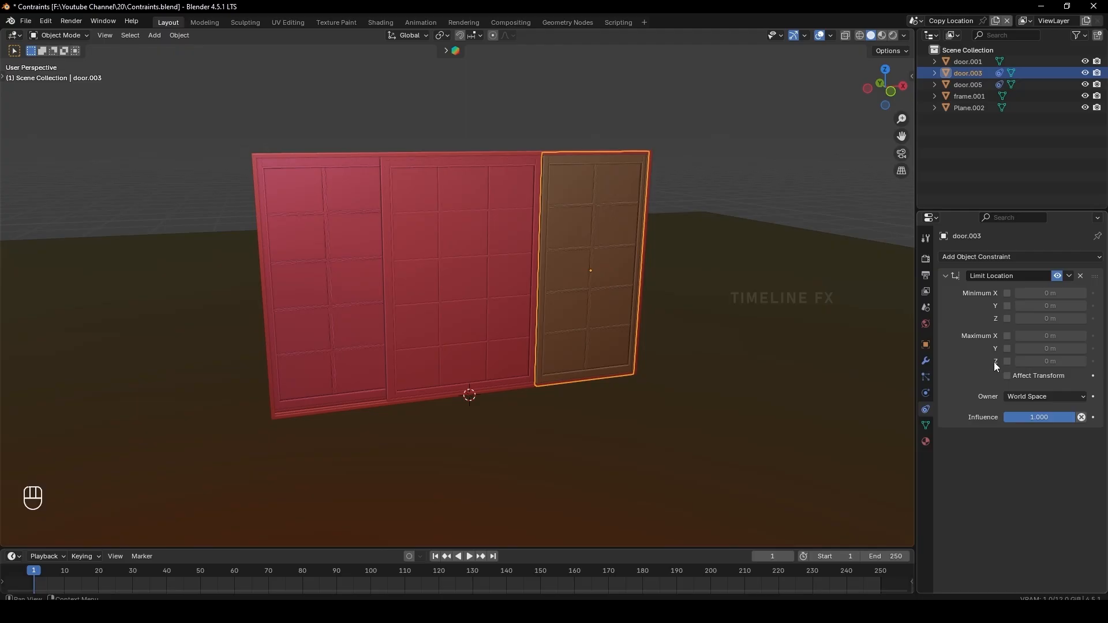
{"action": "left_click", "coordinate": [327, 262]}
{"action": "left_click", "coordinate": [990, 256]}
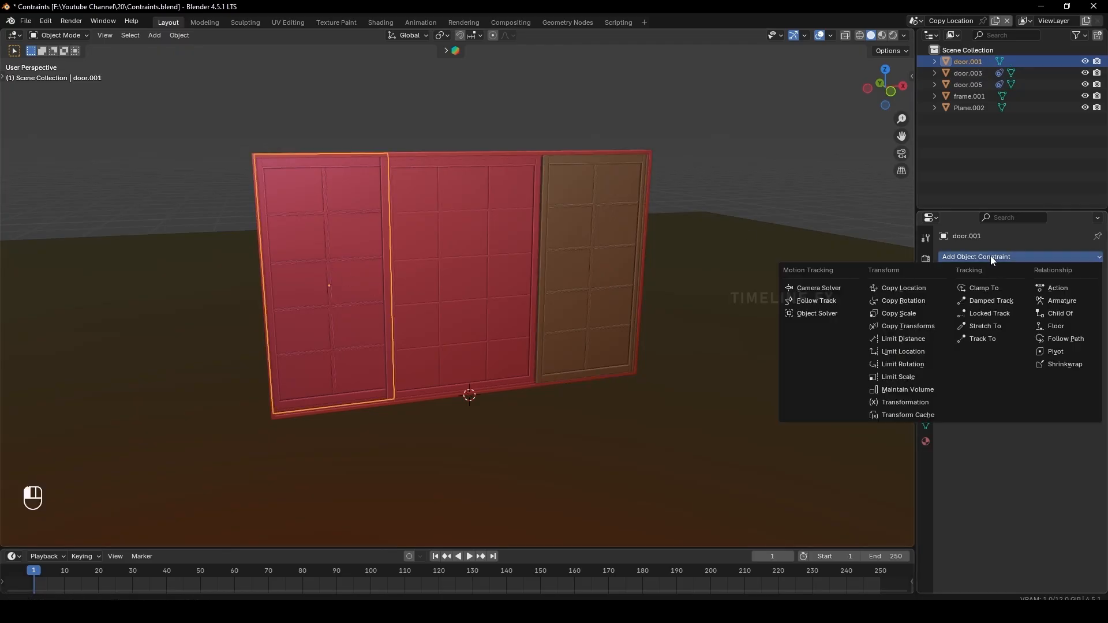
{"action": "left_click", "coordinate": [898, 353]}
{"action": "left_click", "coordinate": [583, 286]}
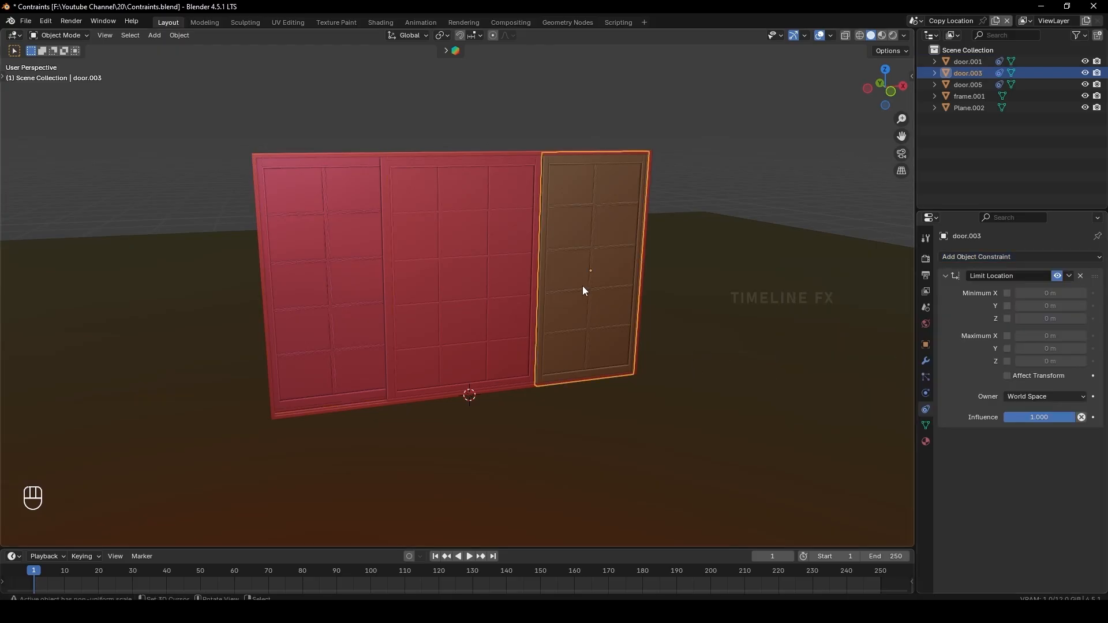
{"action": "left_click_drag", "start_coordinate": [904, 90], "coordinate": [906, 94]}
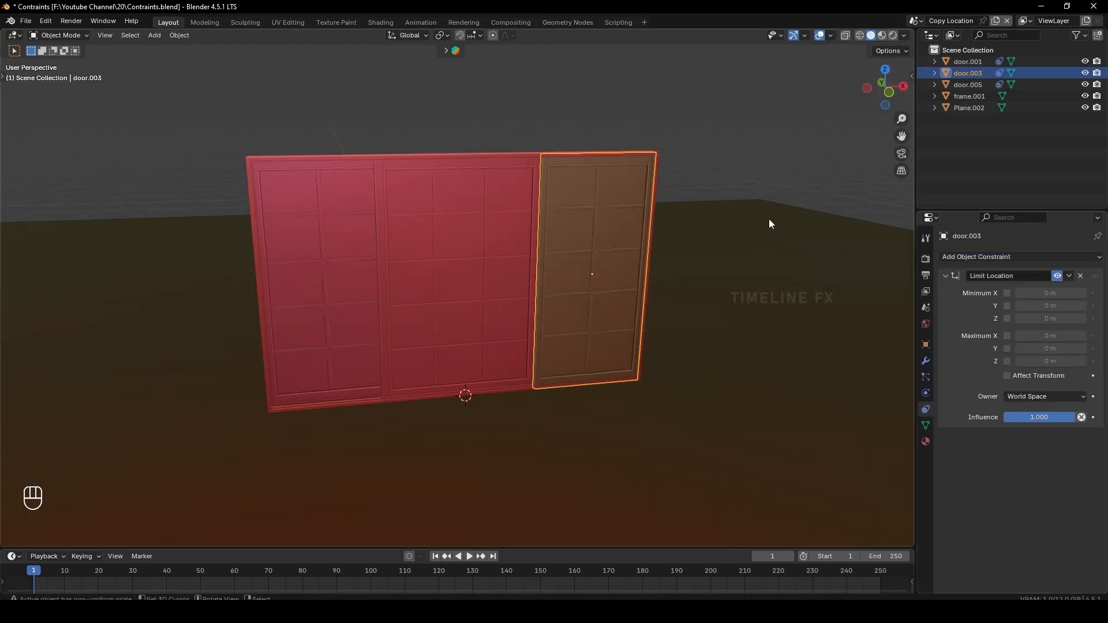
{"action": "middle_click_drag", "start_coordinate": [602, 309], "coordinate": [591, 310]}
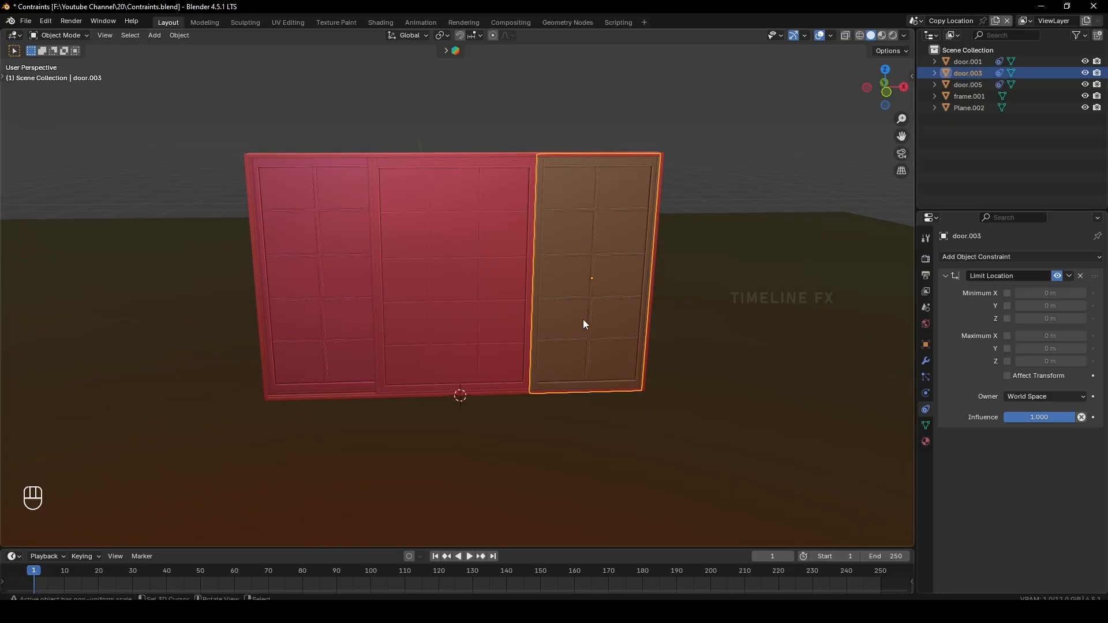
{"action": "left_click", "coordinate": [305, 283]}
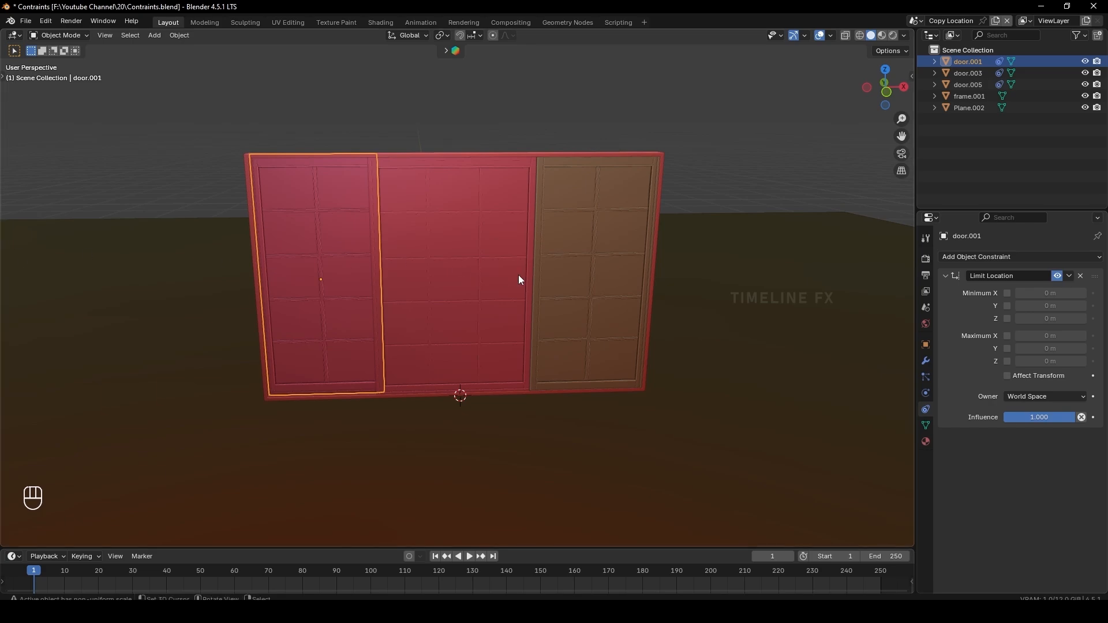
- Enable Maximum X in the brown door's Limit Location constraint and set it to the door's own X location, 0.8096 m
{"action": "left_click", "coordinate": [571, 277]}
{"action": "key", "text": "n"}
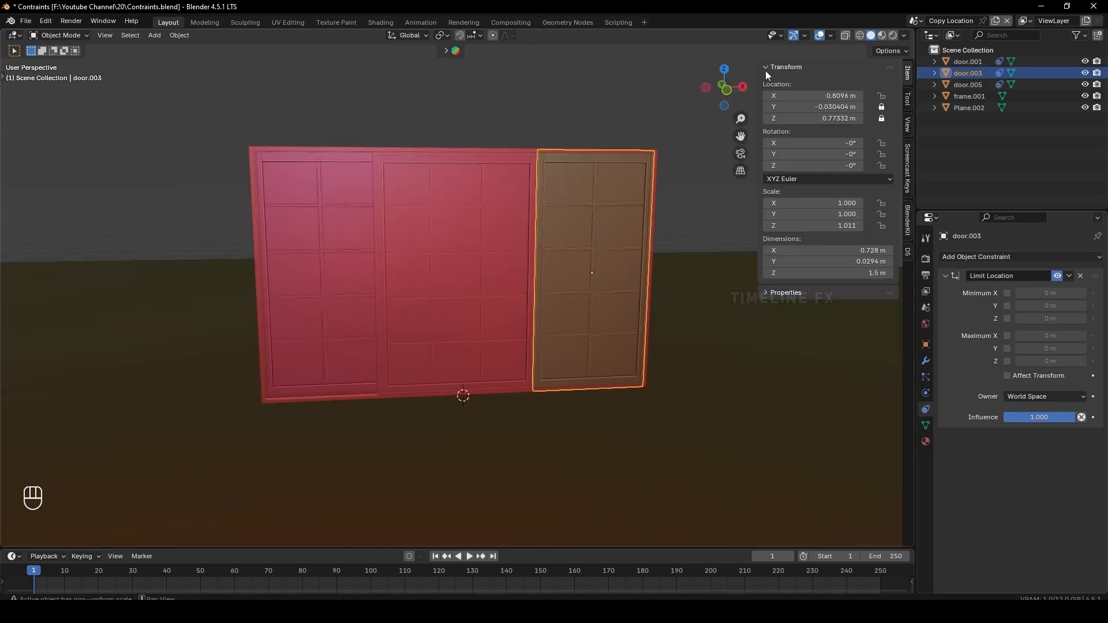
{"action": "double_click", "coordinate": [826, 95]}
{"action": "left_click", "coordinate": [675, 307]}
{"action": "left_click", "coordinate": [1008, 336]}
{"action": "left_click", "coordinate": [1049, 336], "text": "ctrl"}
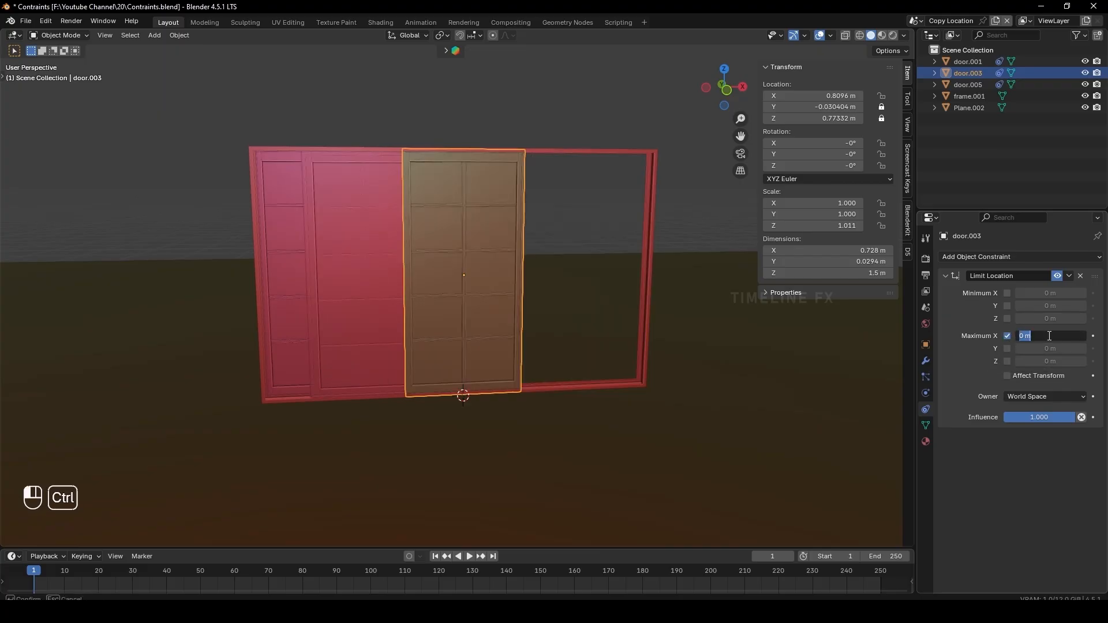
{"action": "type", "text": "0.8096"}
{"action": "key", "text": "Return"}
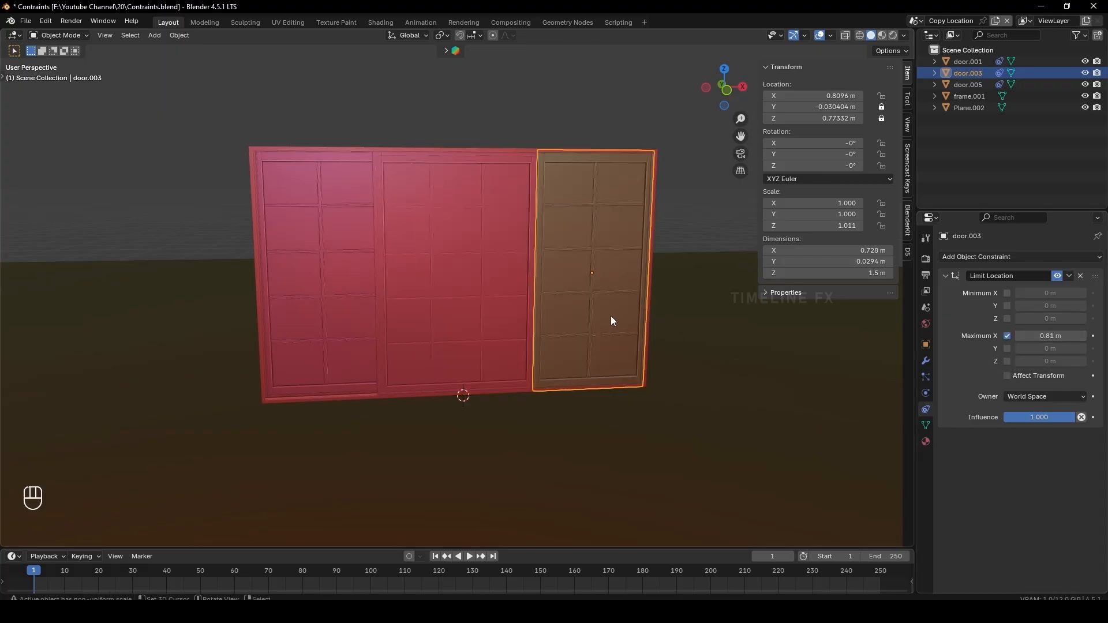
- Test the Maximum X limit by sliding the brown door along X in both directions, and undo the last slide
{"action": "key", "text": "g"}
{"action": "key", "text": "x"}
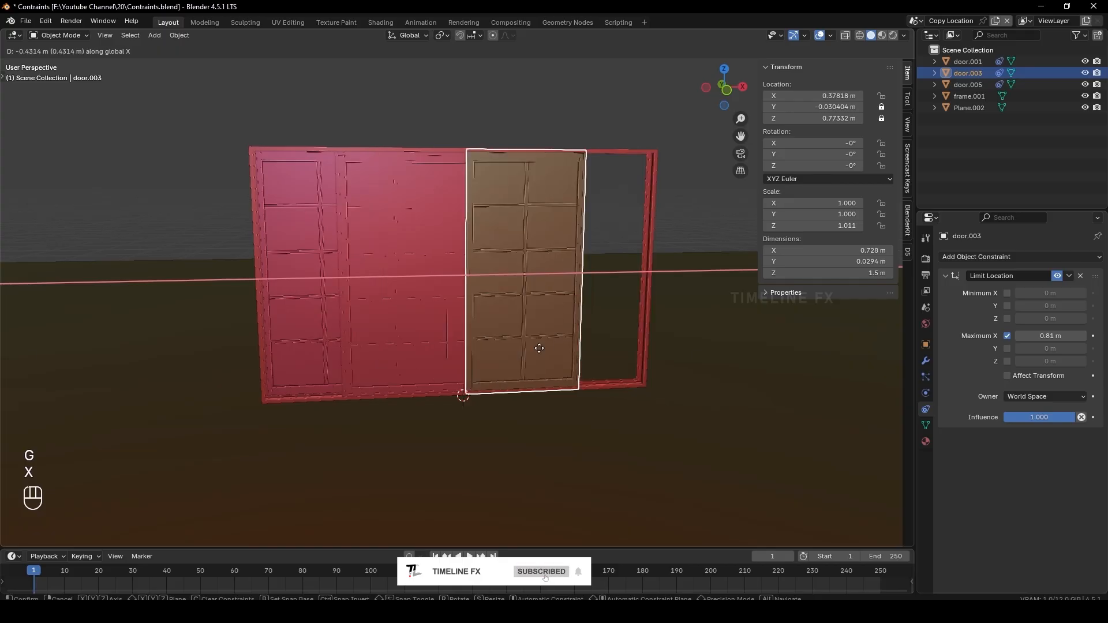
{"action": "left_click", "coordinate": [571, 312]}
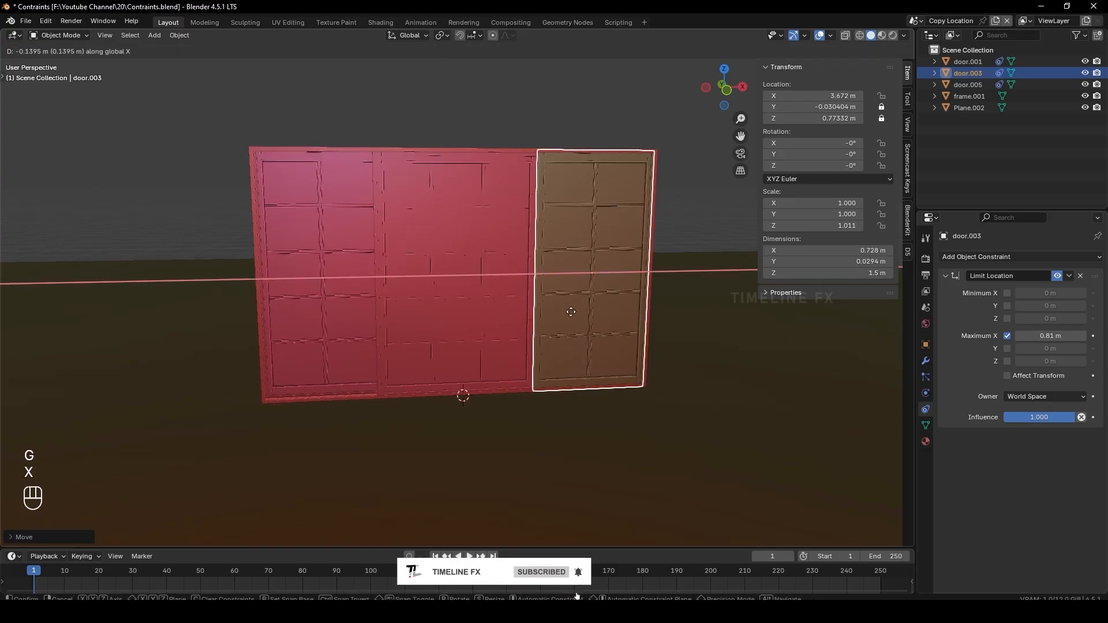
{"action": "left_click", "coordinate": [903, 305]}
{"action": "key", "text": "ctrl+z"}
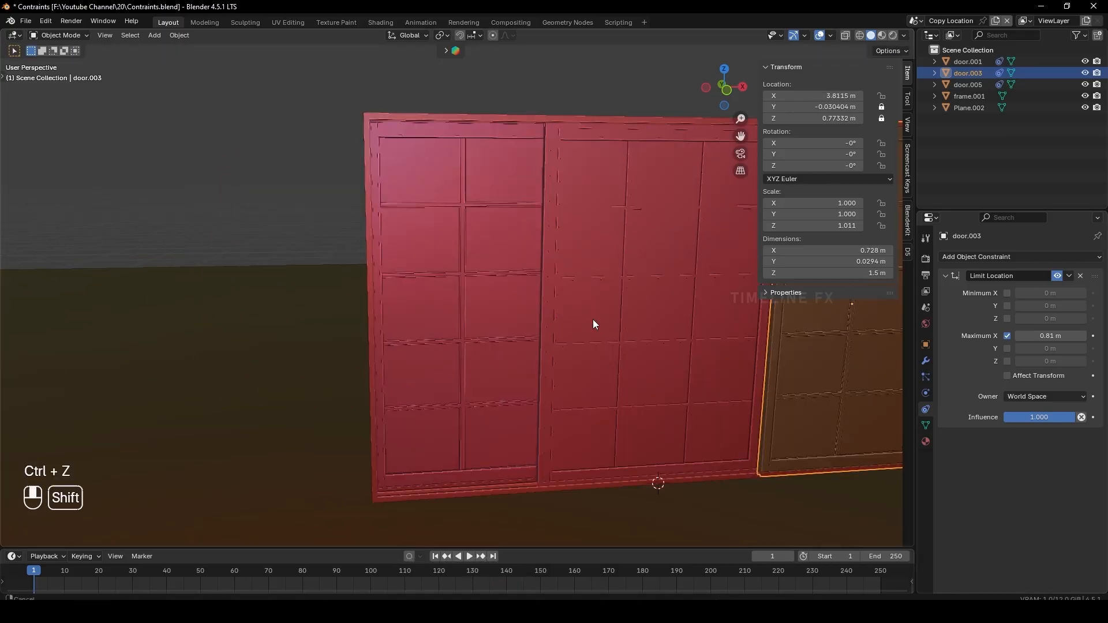
{"action": "middle_click_drag", "start_coordinate": [594, 320], "coordinate": [577, 320], "text": "shift"}
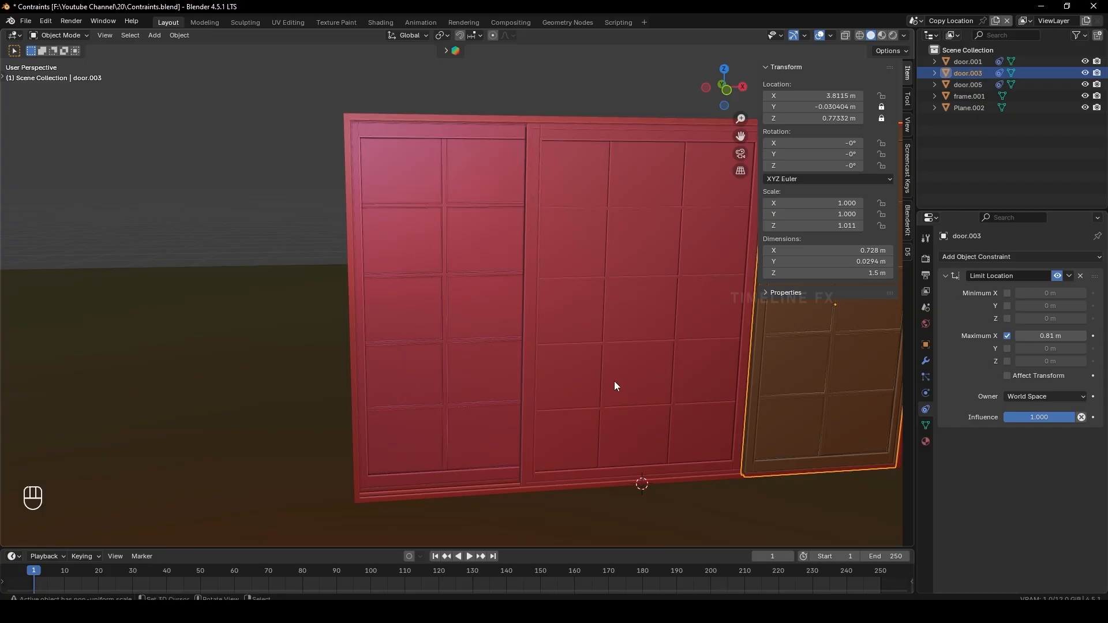
- Slide the brown door along X to the opposite side of the frame, partly overlapping the red side door
{"action": "key", "text": "g"}
{"action": "key", "text": "x"}
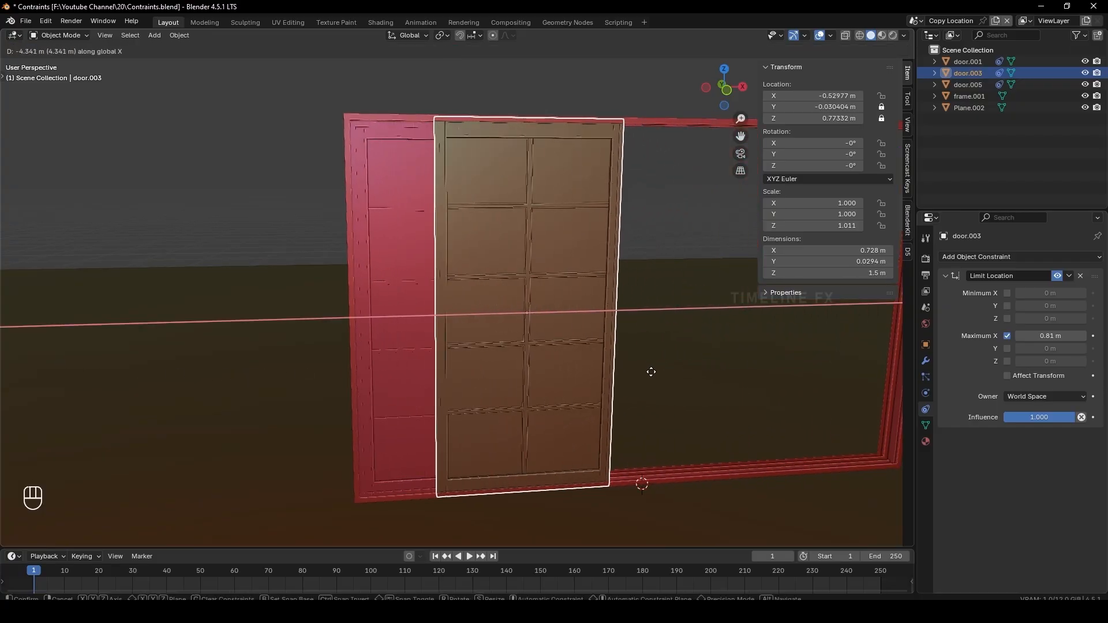
{"action": "left_click", "coordinate": [651, 371]}
{"action": "middle_click_drag", "start_coordinate": [535, 243], "coordinate": [549, 290], "text": "shift"}
{"action": "scroll", "coordinate": [456, 283], "scroll_direction": "up", "scroll_amount": 3}
{"action": "mouse_move", "coordinate": [371, 270]}
{"action": "middle_mouse_down", "text": "shift"}
{"action": "mouse_move", "coordinate": [410, 289]}
{"action": "mouse_move", "coordinate": [421, 319]}
{"action": "mouse_move", "coordinate": [358, 306]}
{"action": "mouse_move", "coordinate": [391, 262]}
{"action": "middle_mouse_up", "text": "shift"}
{"action": "scroll", "coordinate": [420, 319], "scroll_direction": "up", "scroll_amount": 3}
{"action": "scroll", "coordinate": [390, 262], "scroll_direction": "up", "scroll_amount": 2}
- Fine-tune the brown door's position along X over the red side door to about -0.545 m
{"action": "key", "text": "g"}
{"action": "key", "text": "x"}
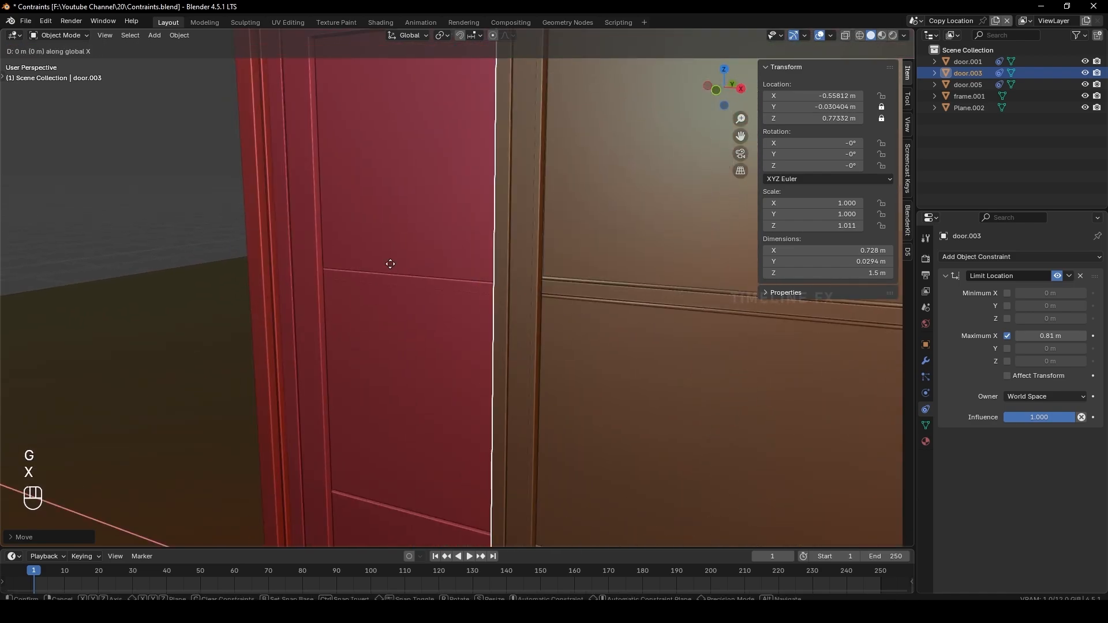
{"action": "left_click", "coordinate": [300, 258]}
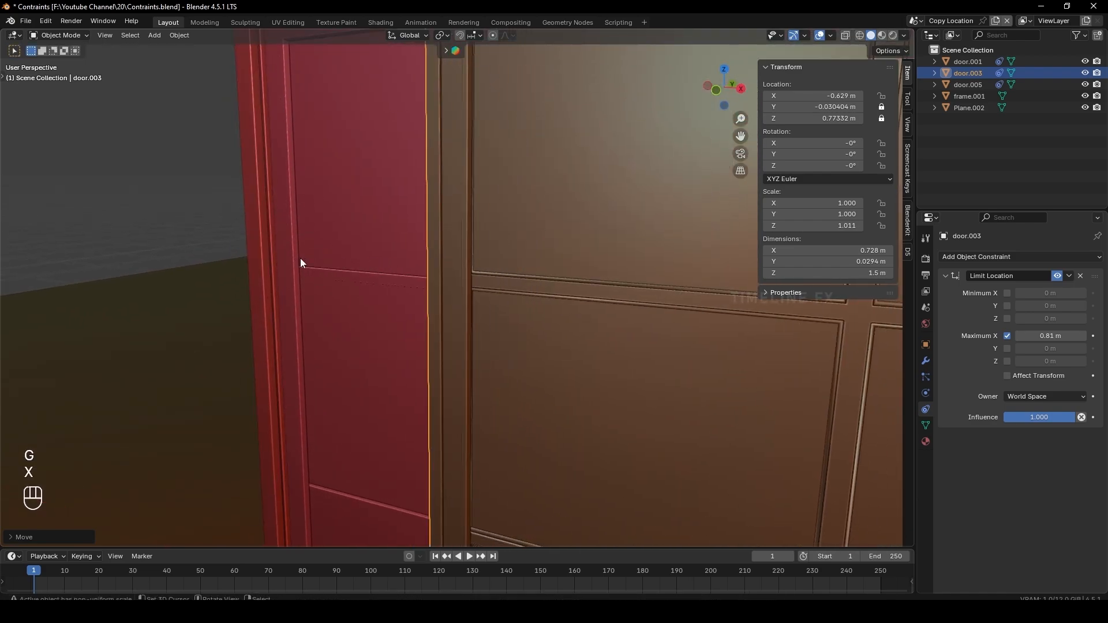
{"action": "middle_click_drag", "start_coordinate": [300, 258], "coordinate": [395, 260]}
{"action": "middle_click_drag", "start_coordinate": [395, 260], "coordinate": [372, 268], "text": "shift"}
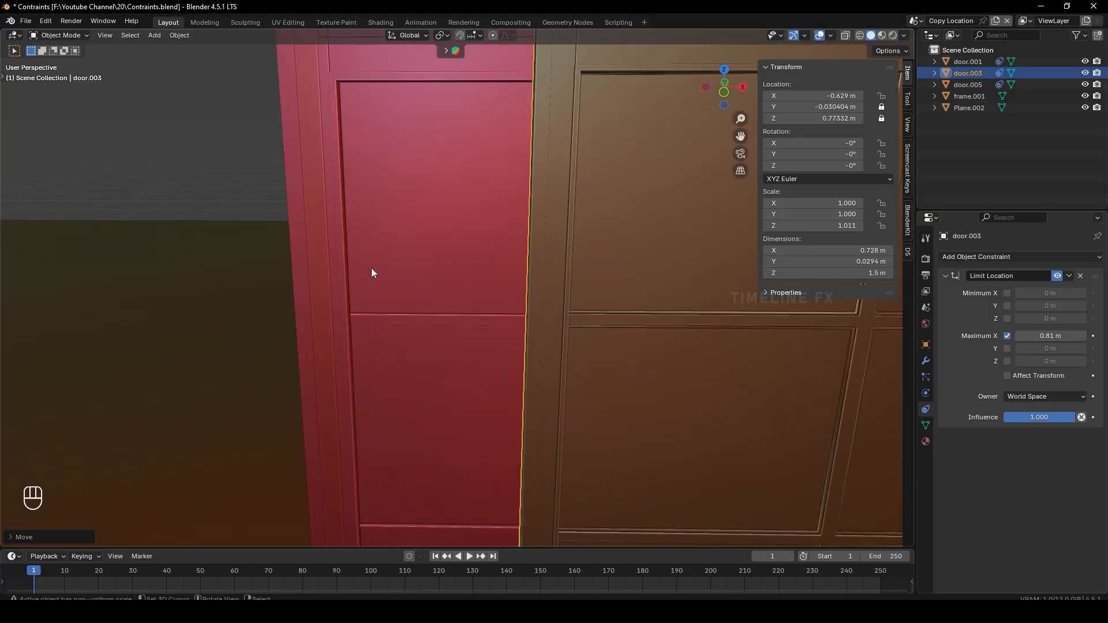
{"action": "key", "text": "g"}
{"action": "key", "text": "x"}
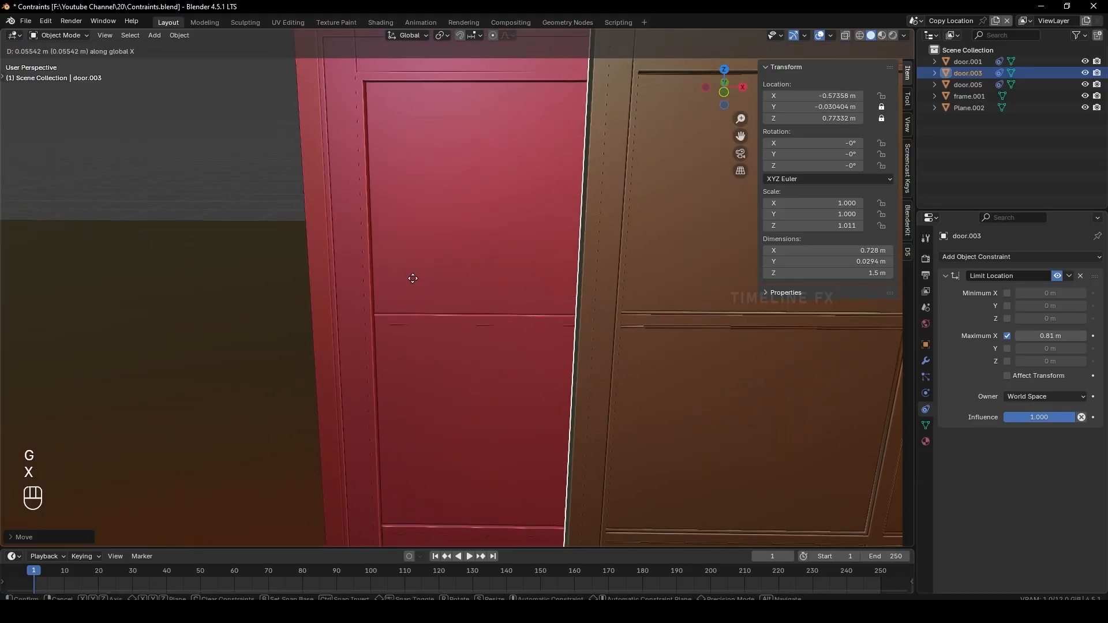
{"action": "left_click", "coordinate": [435, 278]}
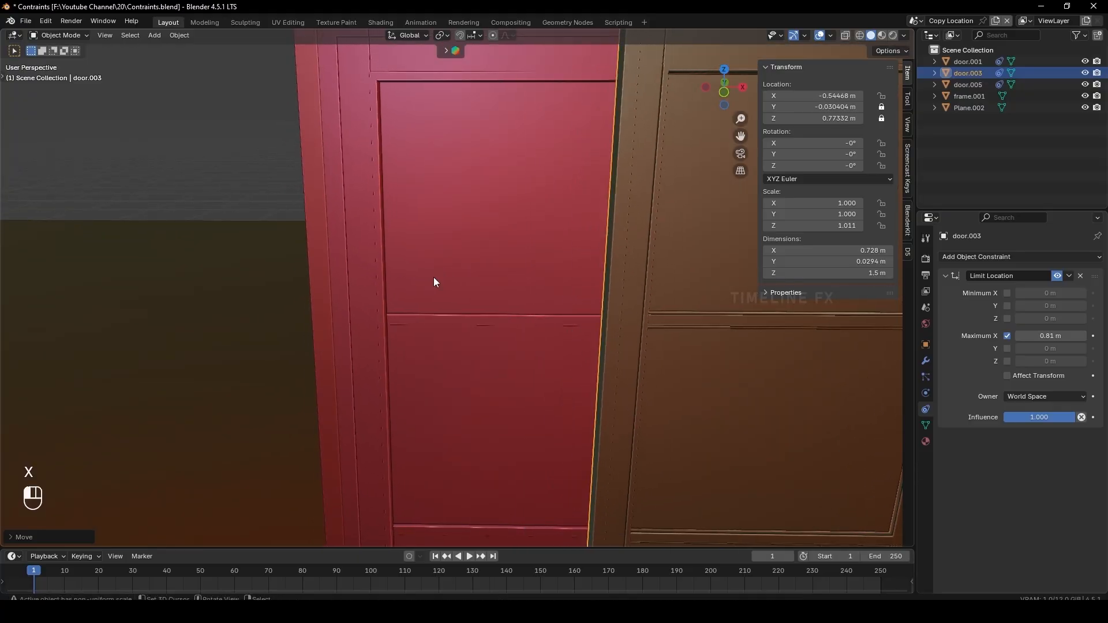
- Examine how the brown door overlaps the red side door, up close and across the whole frame
{"action": "middle_click_drag", "start_coordinate": [358, 246], "coordinate": [413, 341], "text": "shift"}
{"action": "scroll", "coordinate": [413, 340], "scroll_direction": "up", "scroll_amount": 2}
{"action": "scroll", "coordinate": [414, 341], "scroll_direction": "down", "scroll_amount": 2}
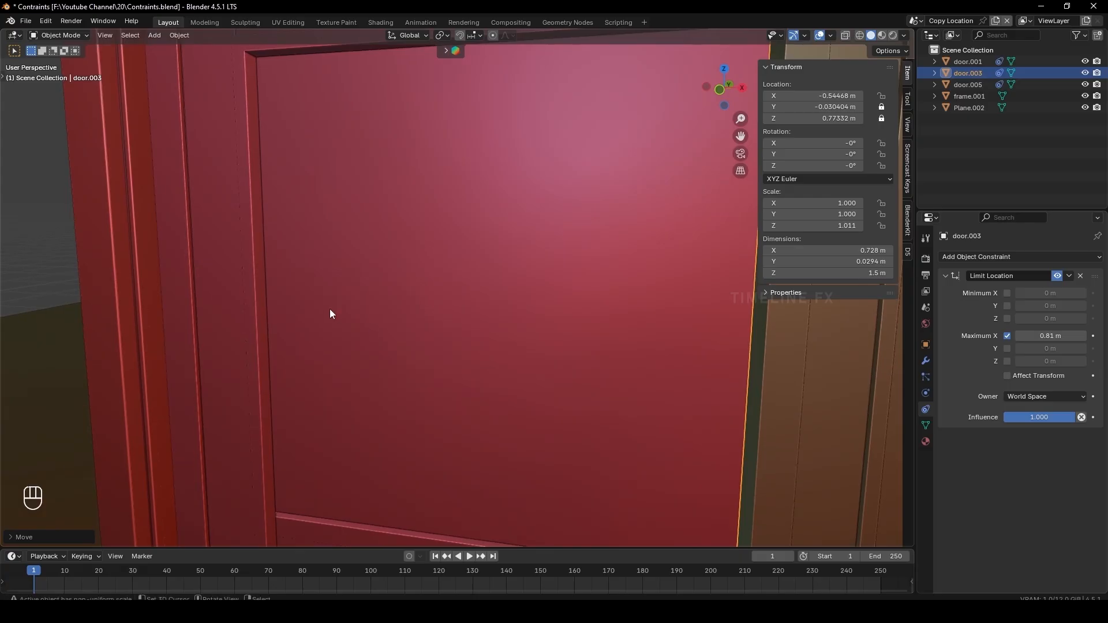
{"action": "scroll", "coordinate": [340, 314], "scroll_direction": "down", "scroll_amount": 3}
{"action": "middle_click_drag", "start_coordinate": [340, 314], "coordinate": [465, 349], "text": "shift"}
{"action": "scroll", "coordinate": [465, 349], "scroll_direction": "down", "scroll_amount": 3}
{"action": "middle_click_drag", "start_coordinate": [465, 349], "coordinate": [427, 307], "text": "shift"}
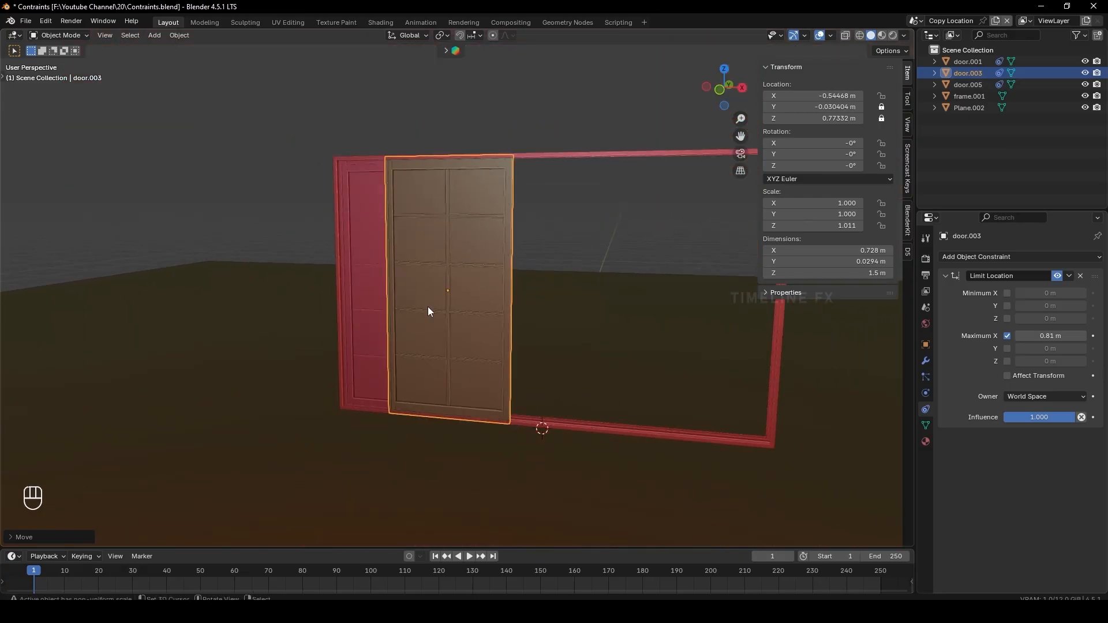
{"action": "middle_click_drag", "start_coordinate": [343, 244], "coordinate": [359, 246]}
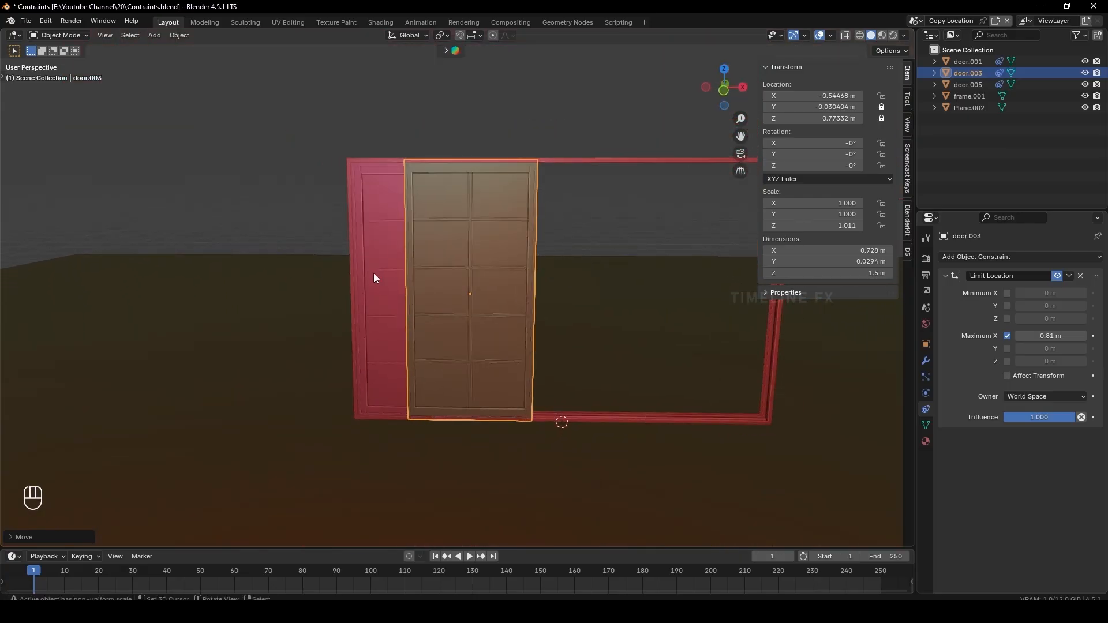
{"action": "right_click", "coordinate": [486, 281]}
{"action": "right_click", "coordinate": [513, 247]}
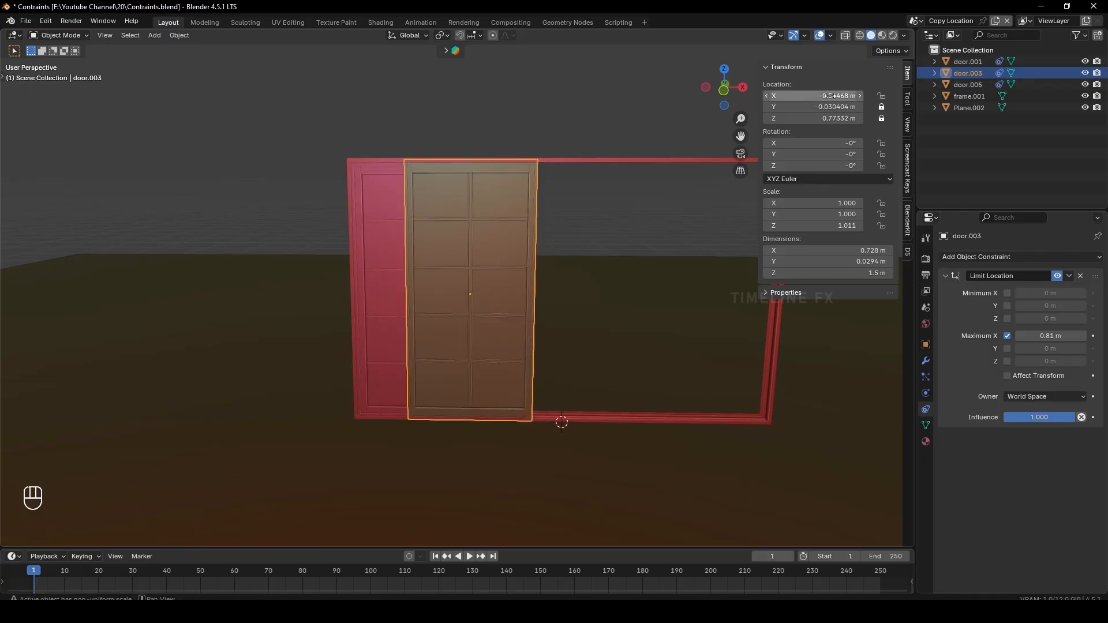
- Enable Minimum X in the brown door's Limit Location constraint and set it to the door's own X location, -0.545 m
{"action": "left_click", "coordinate": [801, 96]}
{"action": "key", "text": "ctrl+c"}
{"action": "key", "text": "Return"}
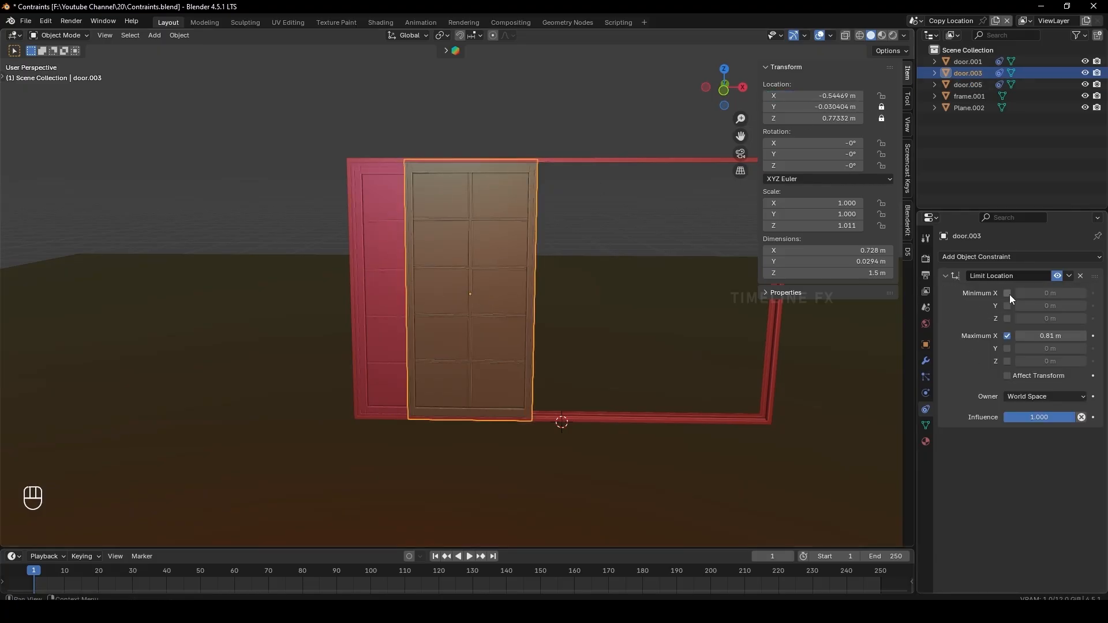
{"action": "left_click", "coordinate": [1008, 294]}
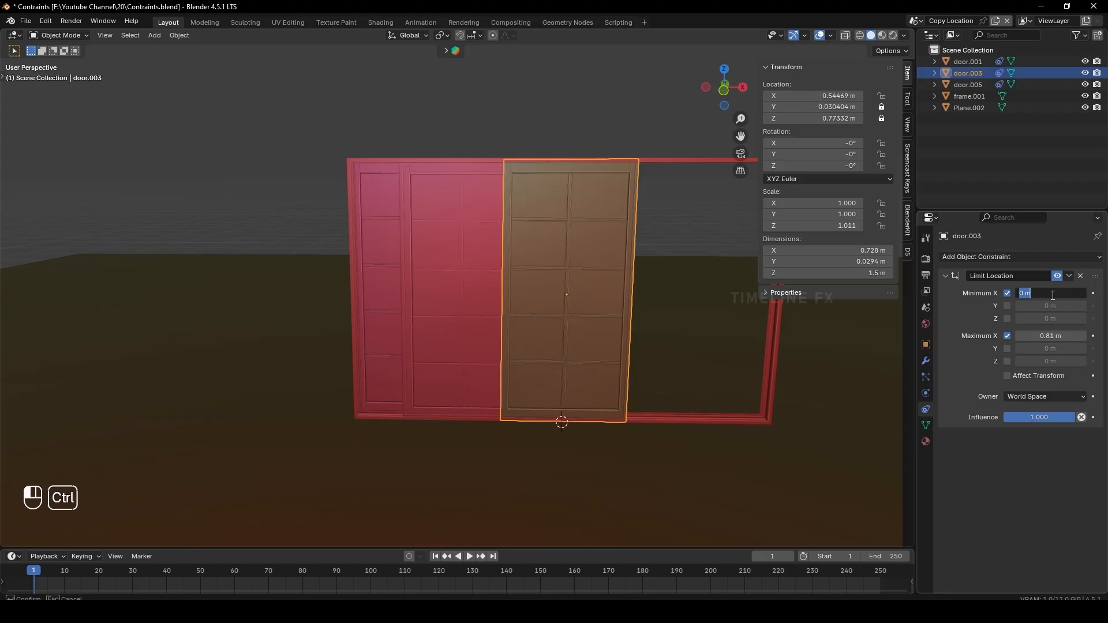
{"action": "key", "text": "ctrl+v"}
{"action": "right_click", "coordinate": [1034, 484]}
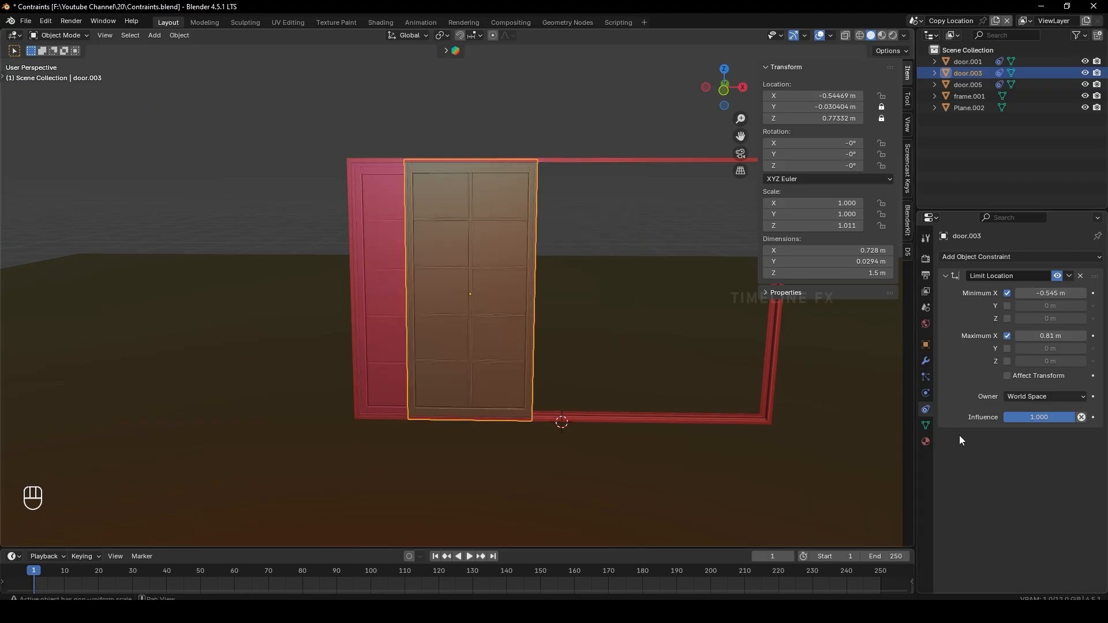
- Test the brown door's Minimum X and Maximum X limits by sliding it along X, leaving it at its Maximum X end
{"action": "key", "text": "g"}
{"action": "key", "text": "x"}
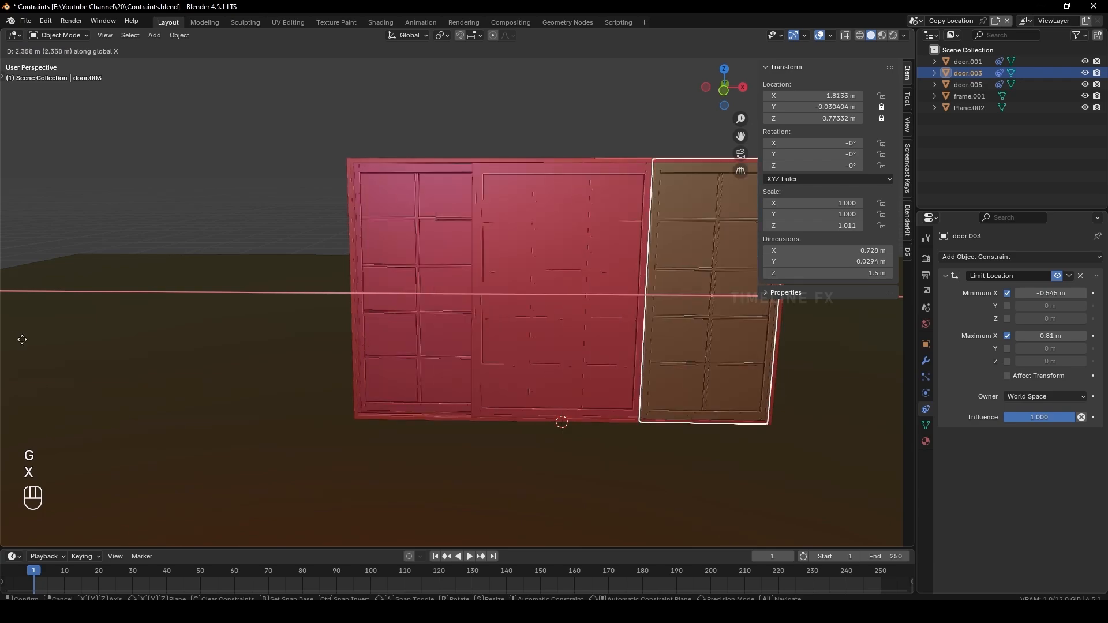
{"action": "left_click", "coordinate": [364, 328]}
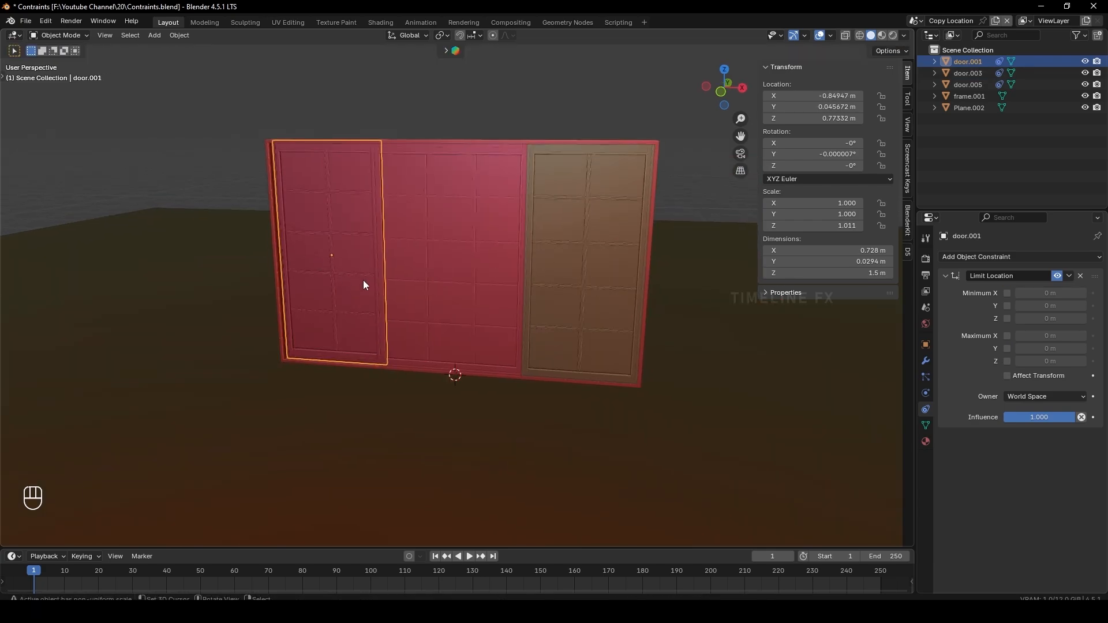
- Enable Minimum X in the red side door's Limit Location constraint and set it to the door's own X location, -0.849 m
{"action": "left_click", "coordinate": [802, 95]}
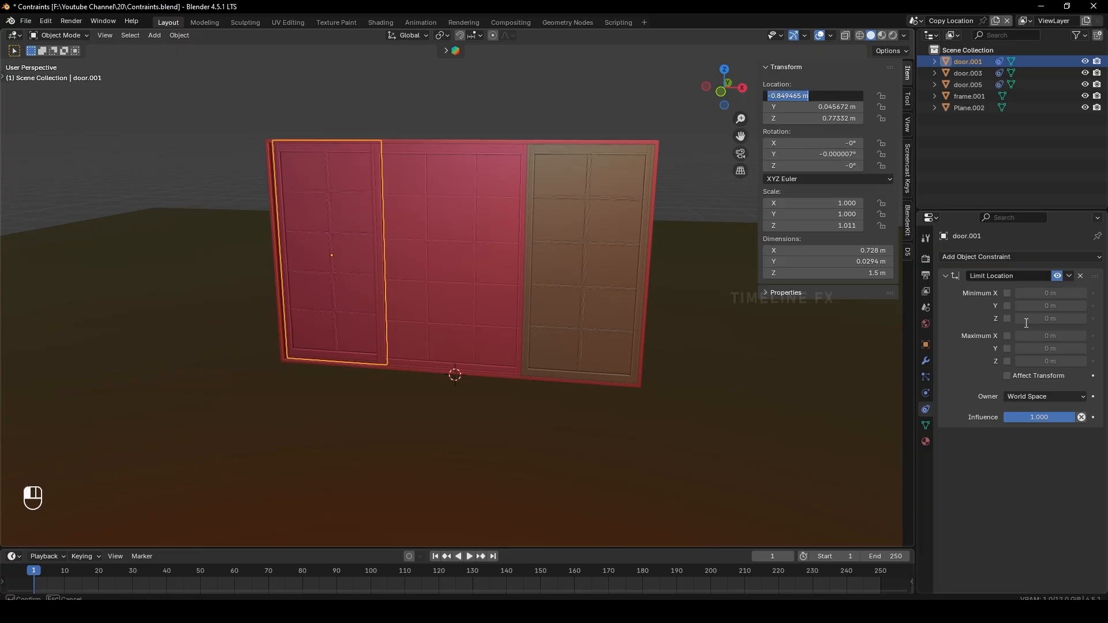
{"action": "left_click", "coordinate": [1004, 329]}
{"action": "left_click", "coordinate": [1007, 293]}
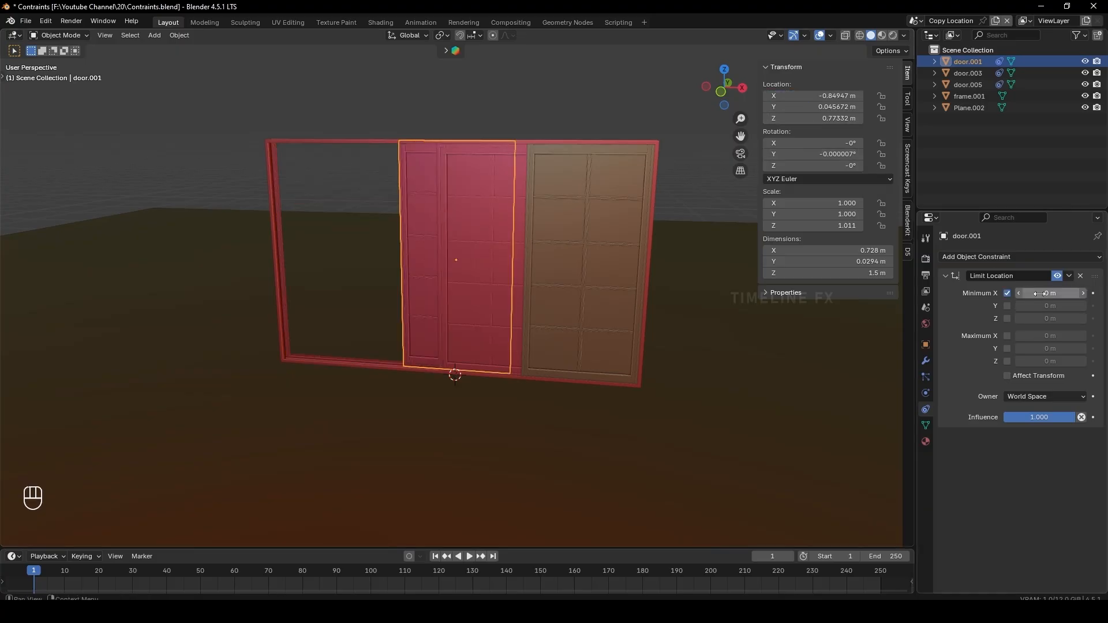
{"action": "left_click", "coordinate": [1038, 293]}
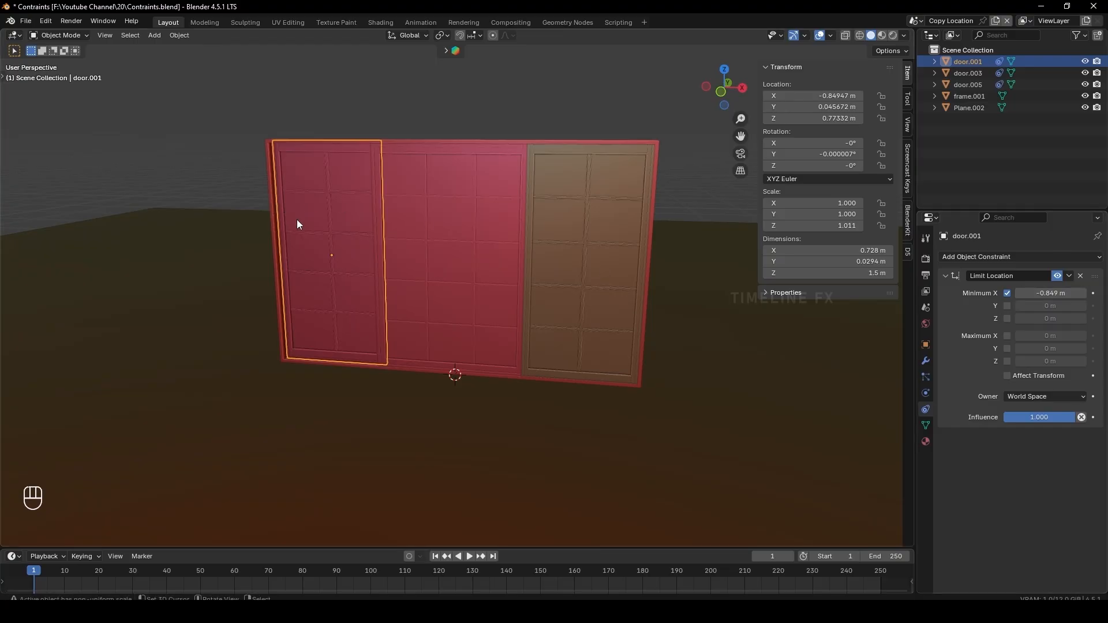
- Test the Minimum X limit by sliding the red side door (door.001) along X in both directions
{"action": "key", "text": "g"}
{"action": "key", "text": "x"}
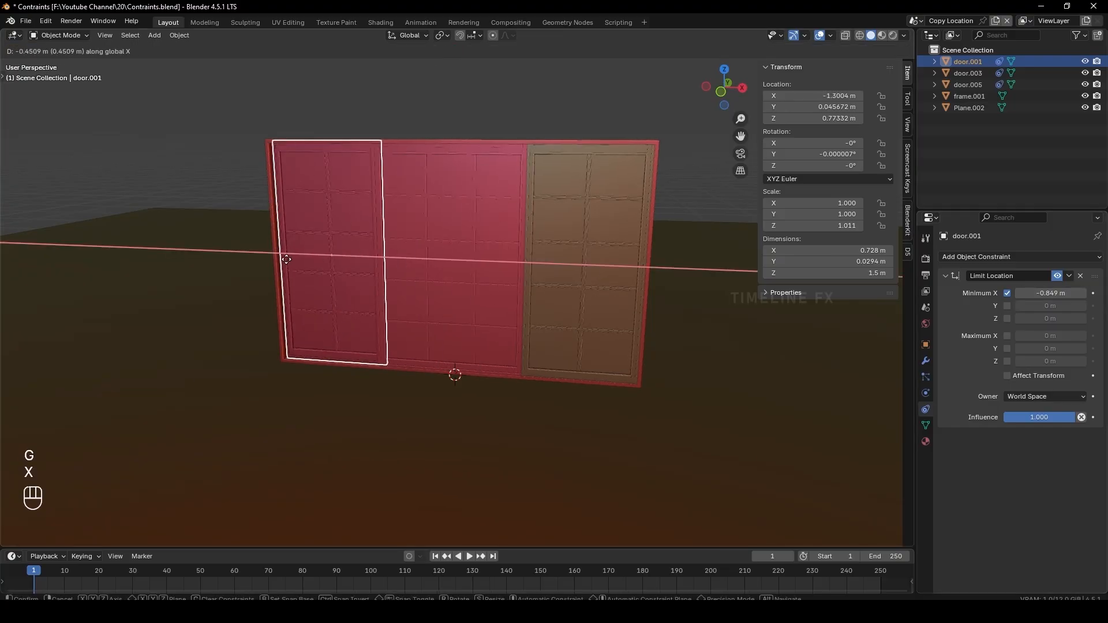
{"action": "left_click", "coordinate": [492, 293]}
- Slide the red side door along X toward the brown door's side of the frame, to about 0.544 m
{"action": "middle_click_drag", "start_coordinate": [492, 293], "coordinate": [306, 317]}
{"action": "key", "text": "g"}
{"action": "key", "text": "x"}
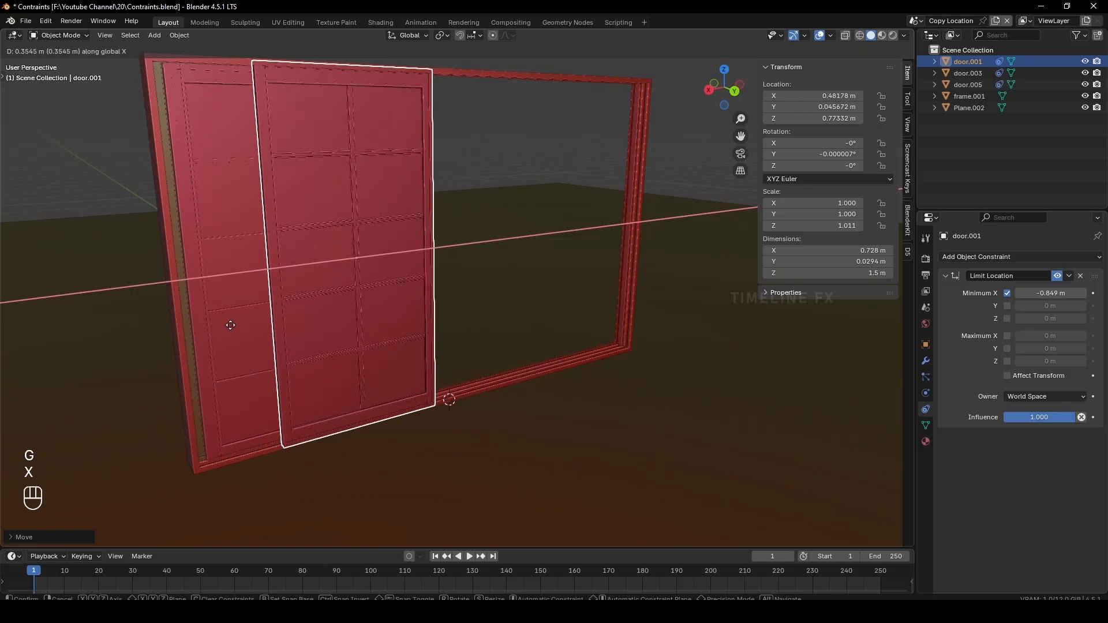
{"action": "left_click", "coordinate": [218, 327]}
{"action": "middle_click_drag", "start_coordinate": [218, 328], "coordinate": [394, 438]}
{"action": "scroll", "coordinate": [322, 373], "scroll_direction": "up", "scroll_amount": 5}
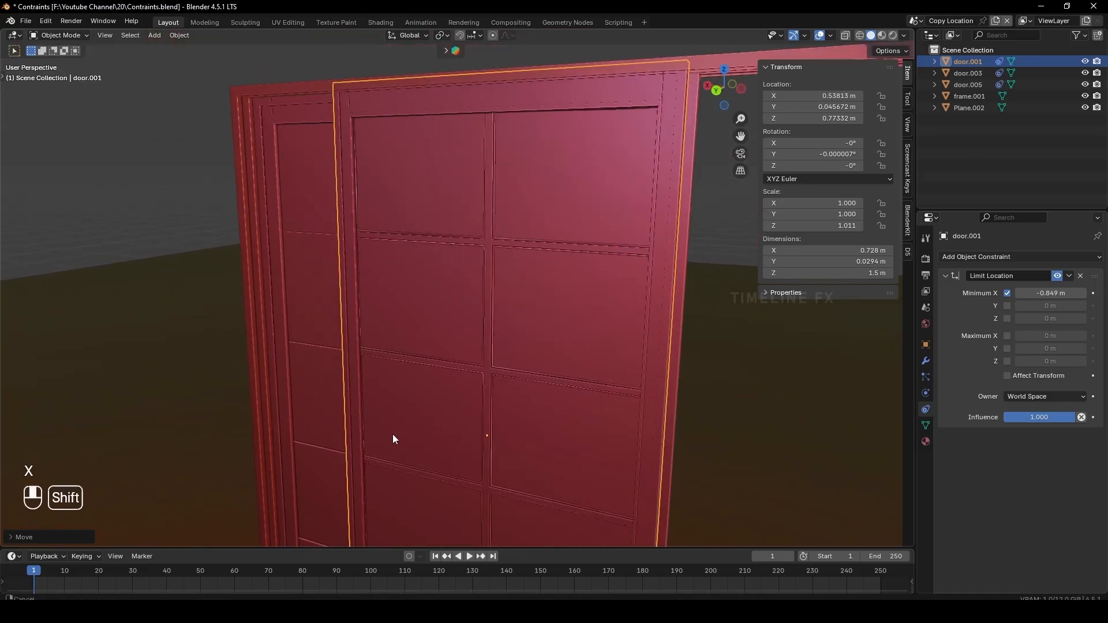
{"action": "middle_click_drag", "start_coordinate": [344, 334], "coordinate": [393, 407], "text": "shift"}
{"action": "scroll", "coordinate": [393, 407], "scroll_direction": "up", "scroll_amount": 2}
{"action": "key", "text": "g"}
{"action": "key", "text": "x"}
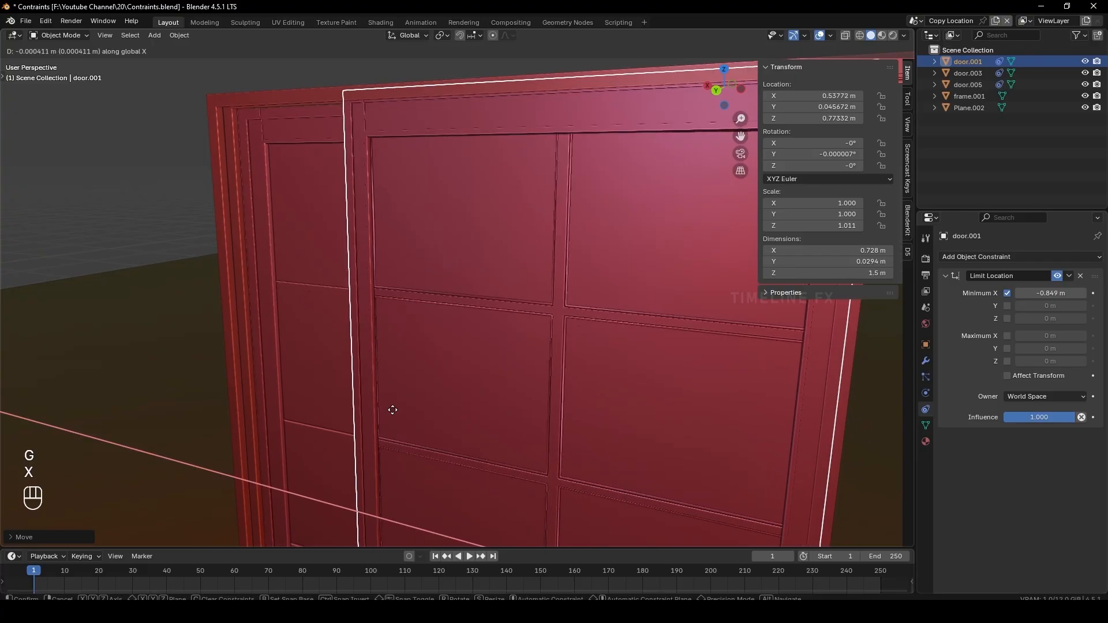
{"action": "left_click", "coordinate": [395, 407]}
{"action": "middle_click_drag", "start_coordinate": [395, 407], "coordinate": [384, 376], "text": "shift"}
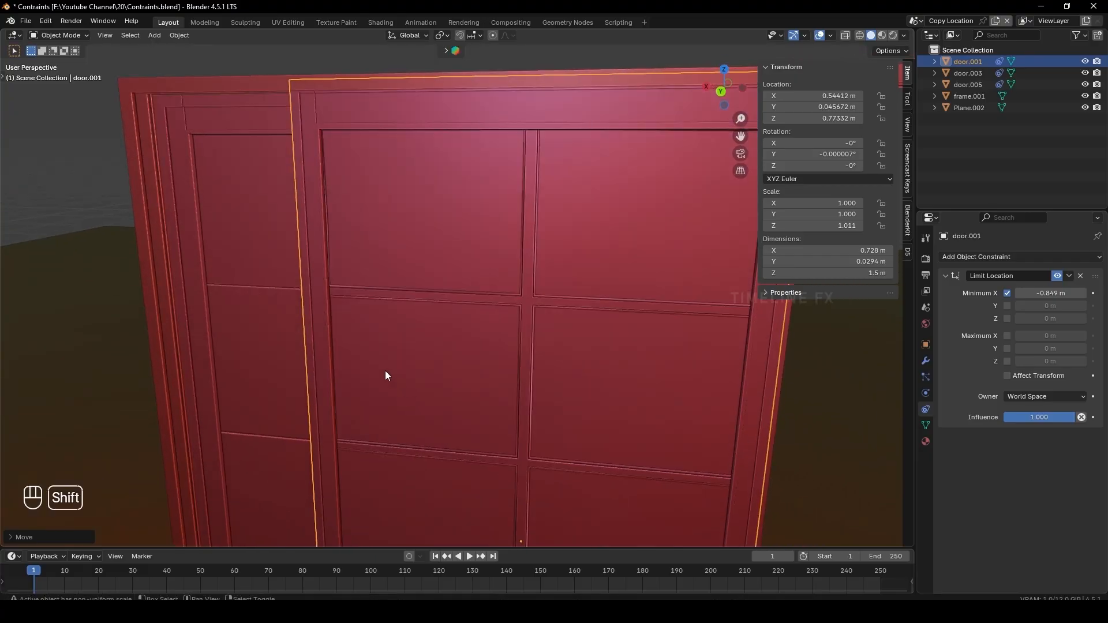
- Enable Maximum X in the red side door's Limit Location constraint and set it to the door's own X location, 0.544 m
{"action": "double_click", "coordinate": [842, 97]}
{"action": "key", "text": "ctrl+c"}
{"action": "left_click", "coordinate": [1012, 318]}
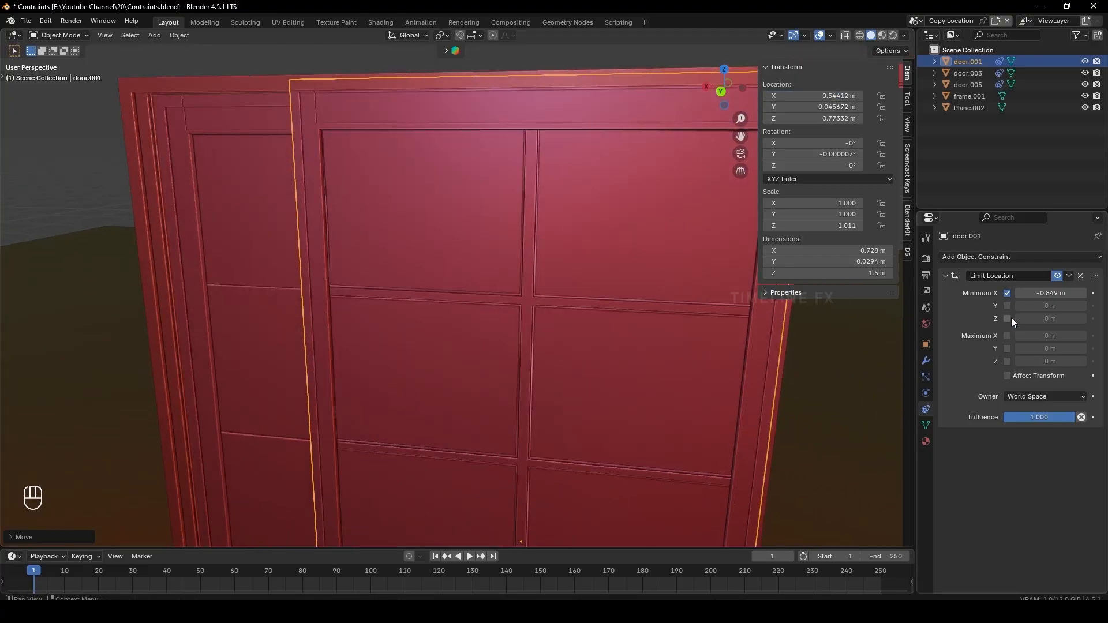
{"action": "left_click", "coordinate": [1007, 336]}
{"action": "double_click", "coordinate": [1035, 336]}
{"action": "key", "text": "ctrl+v"}
{"action": "key", "text": "Return"}
- Test both X limits of the red side door by sliding it along X, leaving it at its Minimum X end
{"action": "scroll", "coordinate": [315, 282], "scroll_direction": "down", "scroll_amount": 5}
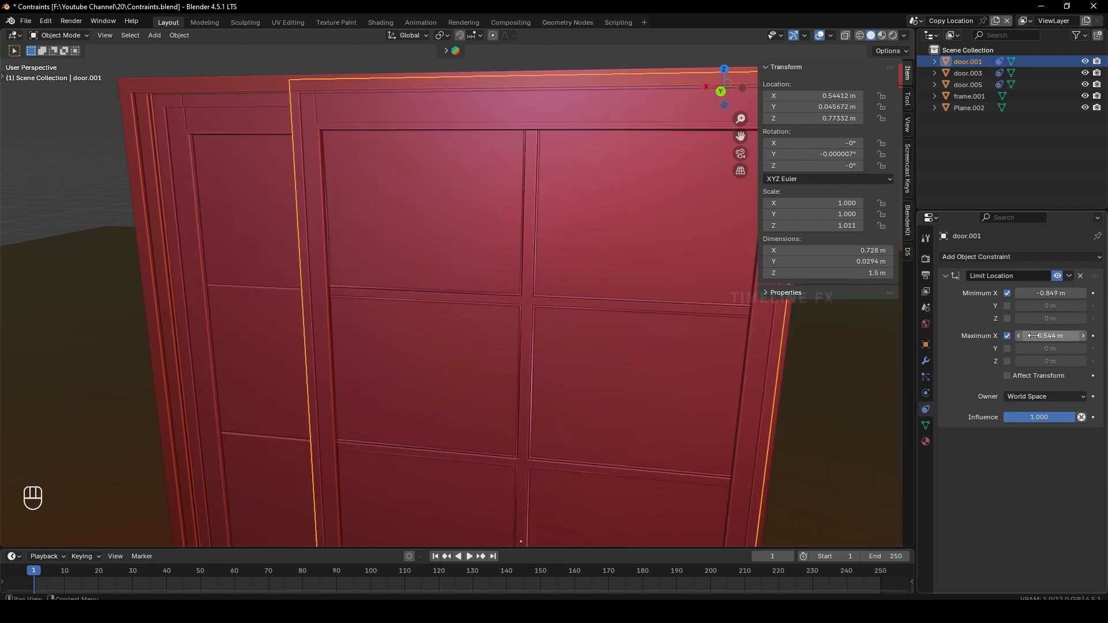
{"action": "scroll", "coordinate": [255, 202], "scroll_direction": "down", "scroll_amount": 3}
{"action": "middle_click_drag", "start_coordinate": [326, 247], "coordinate": [306, 283], "text": "shift"}
{"action": "scroll", "coordinate": [375, 269], "scroll_direction": "down", "scroll_amount": 1}
{"action": "key", "text": "g"}
{"action": "key", "text": "x"}
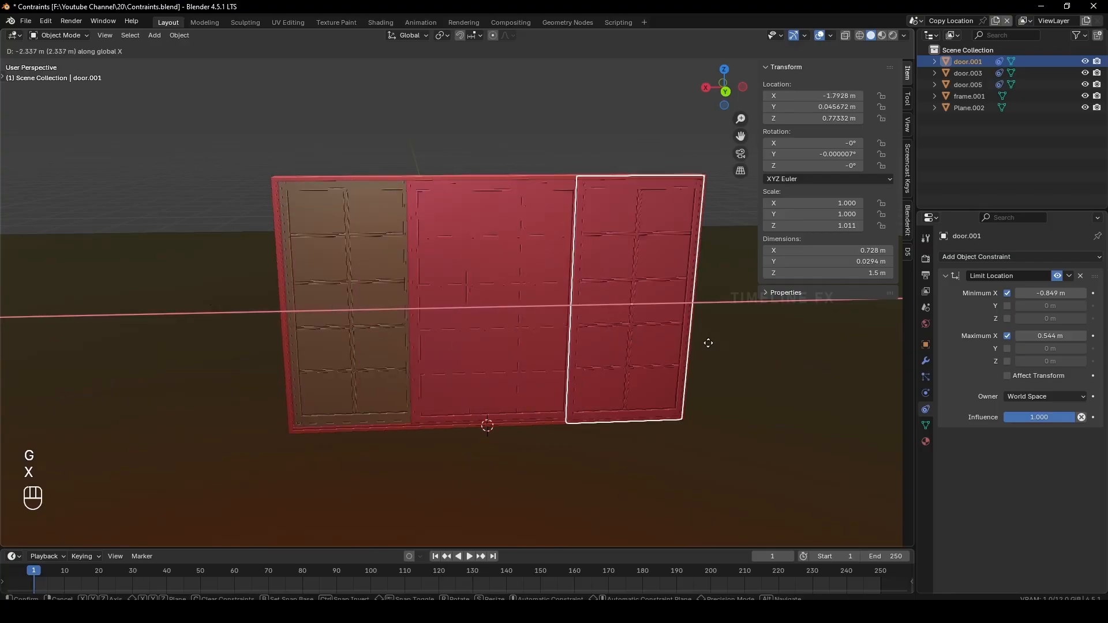
{"action": "left_click", "coordinate": [705, 344]}
- Slide the brown door along X to check its limits again, and hide the transform sidebar
{"action": "middle_click_drag", "start_coordinate": [705, 344], "coordinate": [583, 328]}
{"action": "left_click", "coordinate": [585, 332]}
{"action": "scroll", "coordinate": [584, 332], "scroll_direction": "down", "scroll_amount": 3}
{"action": "key", "text": "g"}
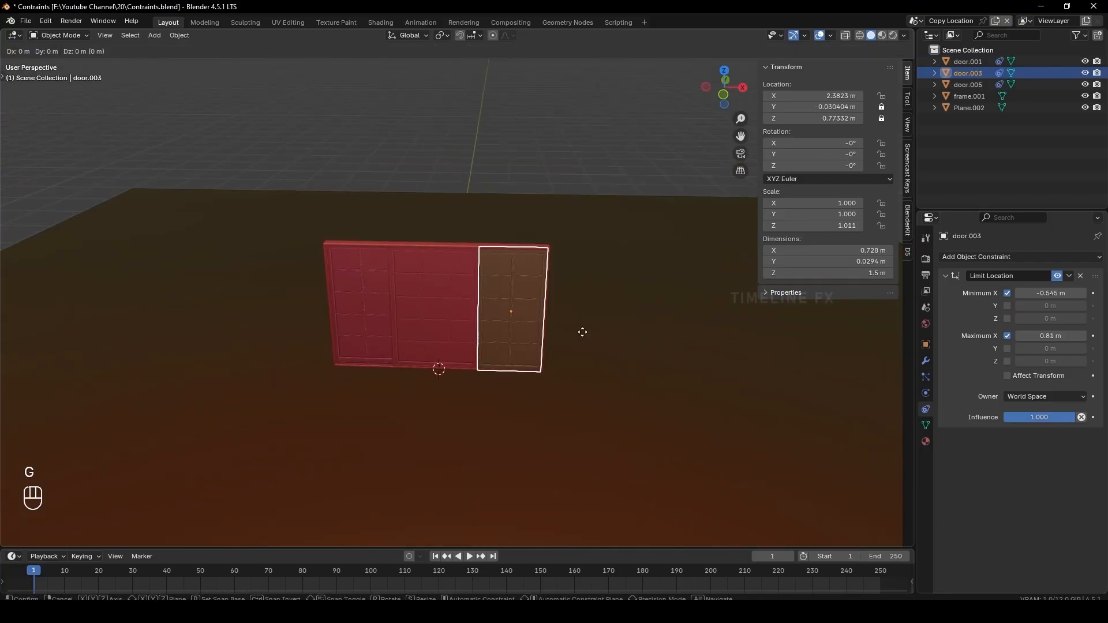
{"action": "key", "text": "x"}
{"action": "left_click", "coordinate": [759, 353]}
{"action": "scroll", "coordinate": [563, 334], "scroll_direction": "up", "scroll_amount": 3}
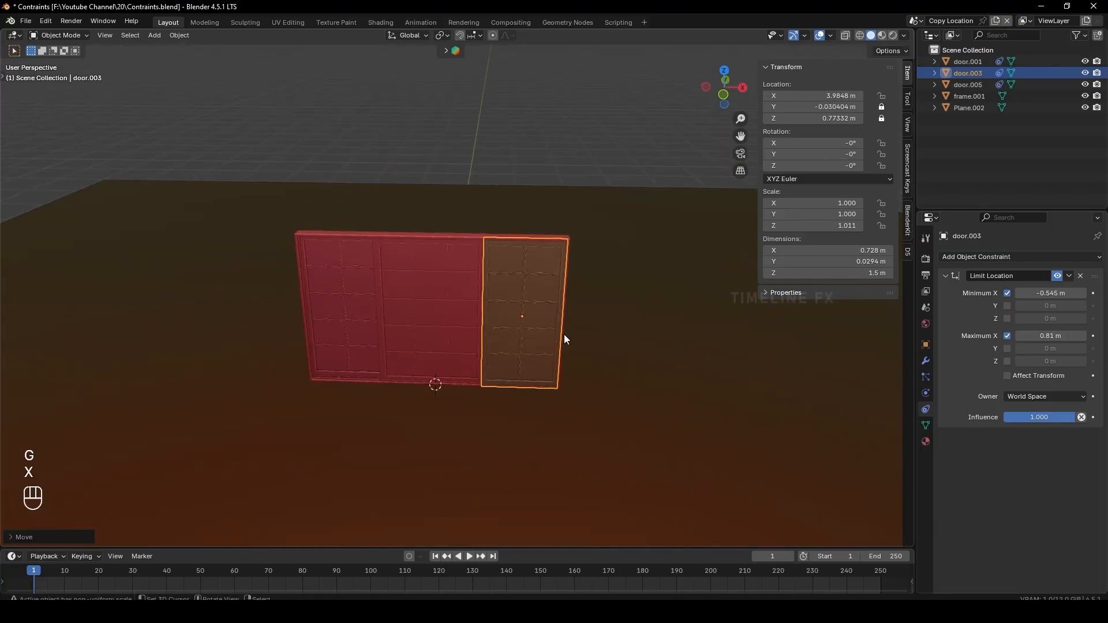
{"action": "middle_click_drag", "start_coordinate": [562, 335], "coordinate": [682, 286], "text": "shift"}
{"action": "key", "text": "n"}
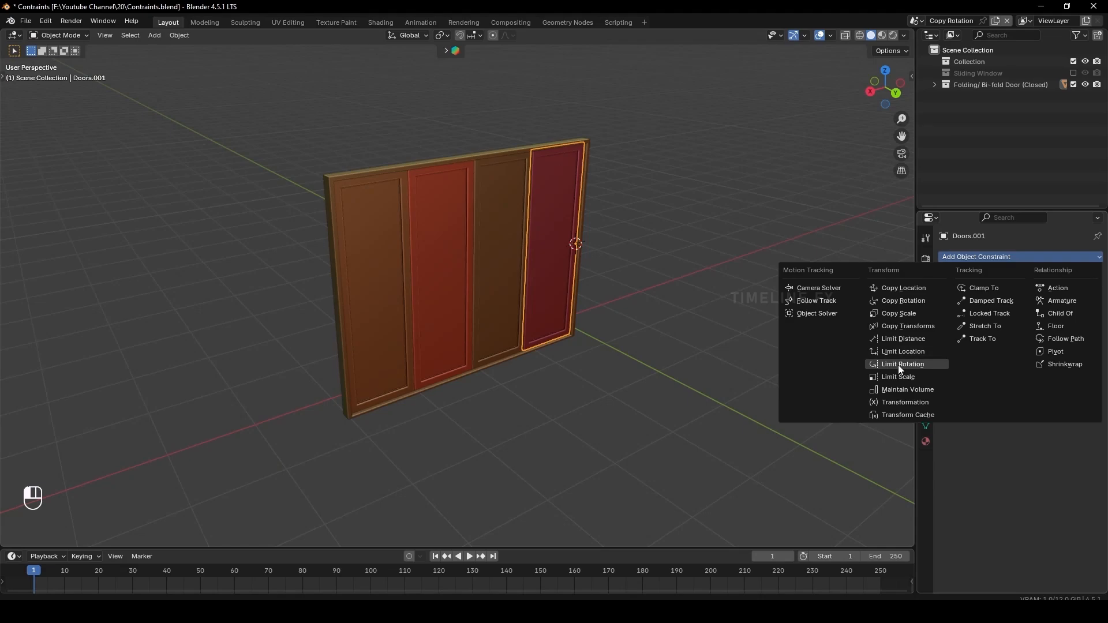
- Rotate the magenta folding door (Doors.001) freely to swing the linked panels, and undo the rotation
{"action": "middle_click_drag", "start_coordinate": [619, 248], "coordinate": [567, 290]}
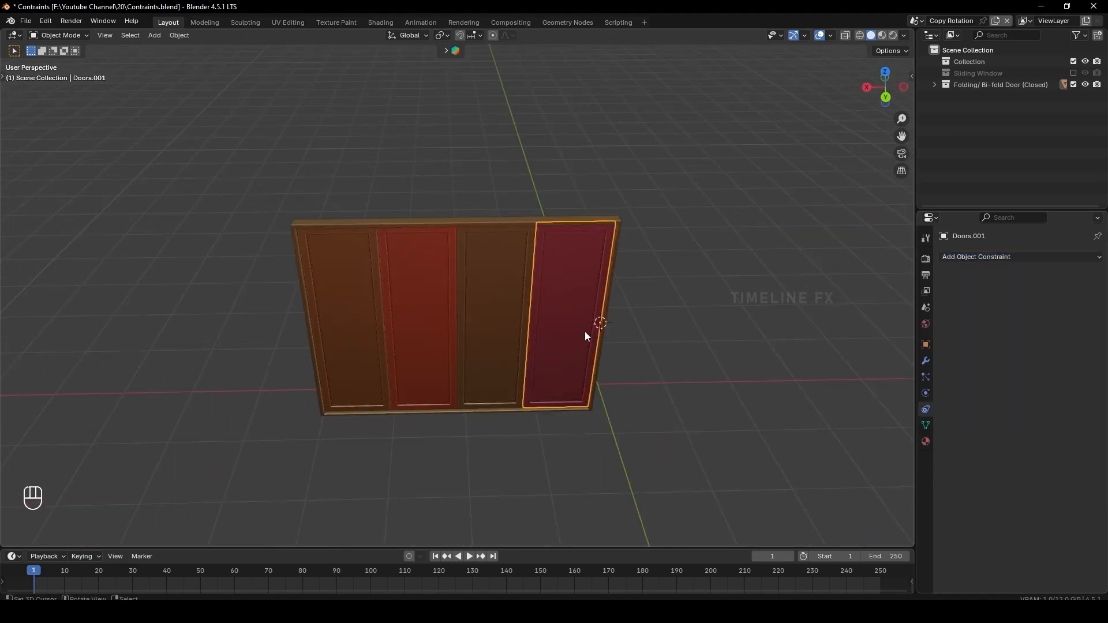
{"action": "key", "text": "r"}
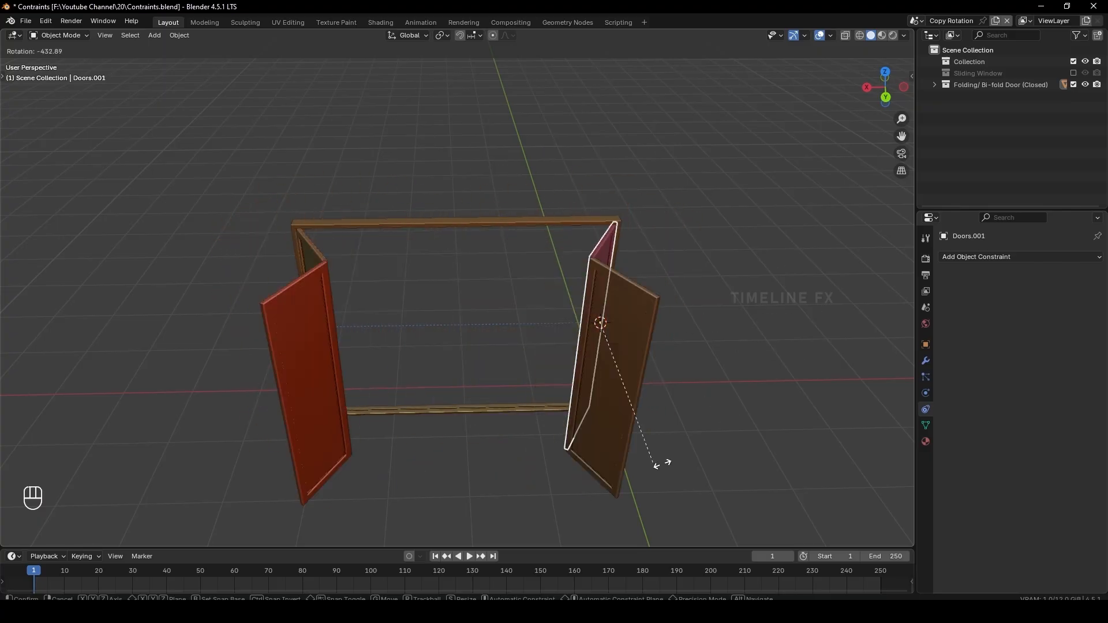
{"action": "left_click", "coordinate": [667, 405]}
{"action": "key", "text": "ctrl+z"}
- Add a Limit Rotation constraint to the magenta folding door (Doors.001)
{"action": "middle_click_drag", "start_coordinate": [667, 404], "coordinate": [553, 316]}
{"action": "left_click", "coordinate": [982, 257]}
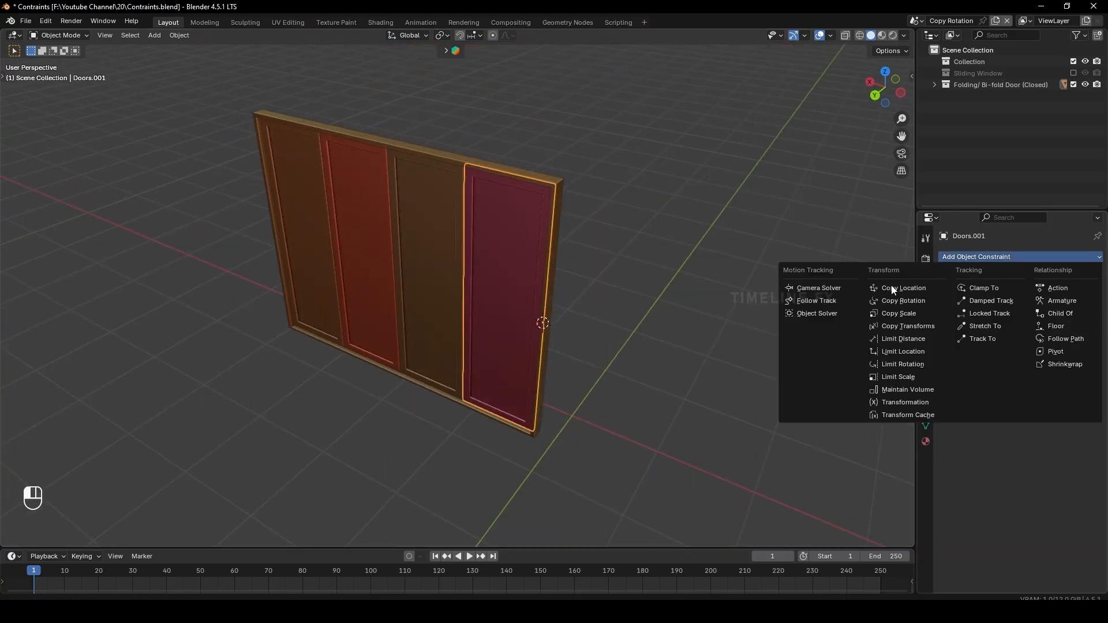
{"action": "left_click", "coordinate": [894, 364]}
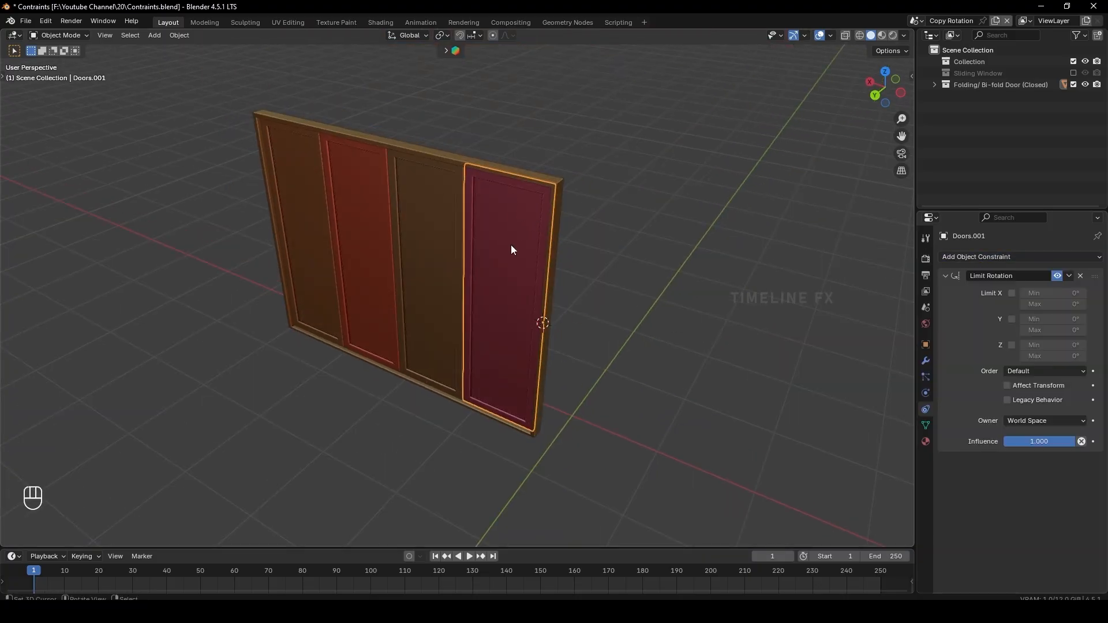
- Rotate the magenta folding door about global Z to check its swing direction, and undo the rotation
{"action": "scroll", "coordinate": [514, 250], "scroll_direction": "up", "scroll_amount": 1}
{"action": "key", "text": "r"}
{"action": "key", "text": "z"}
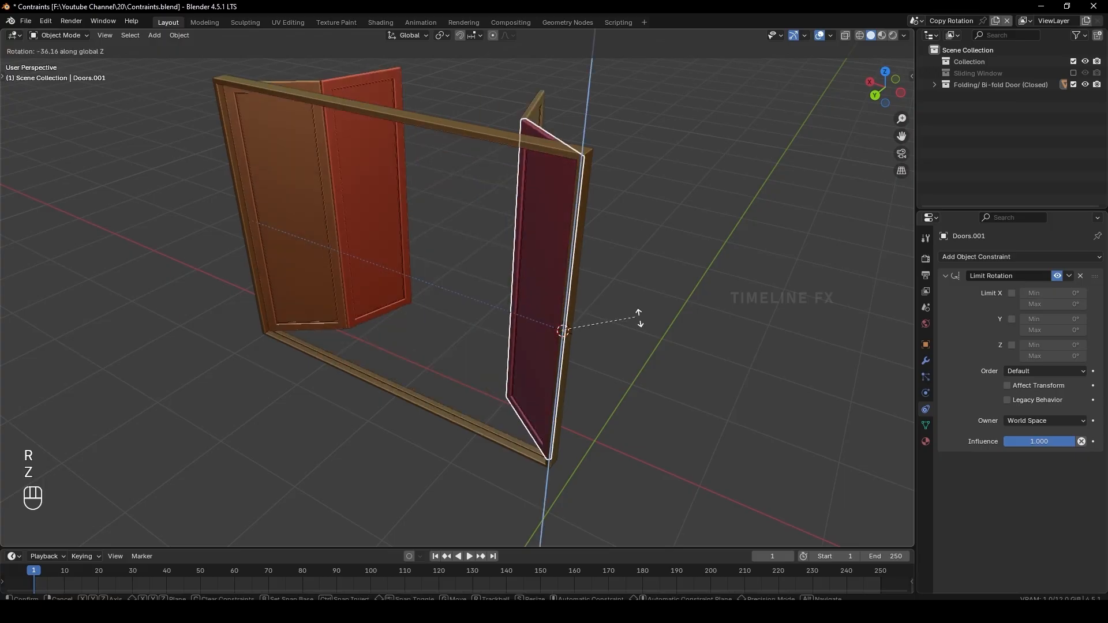
{"action": "left_click", "coordinate": [510, 314]}
{"action": "key", "text": "ctrl+z"}
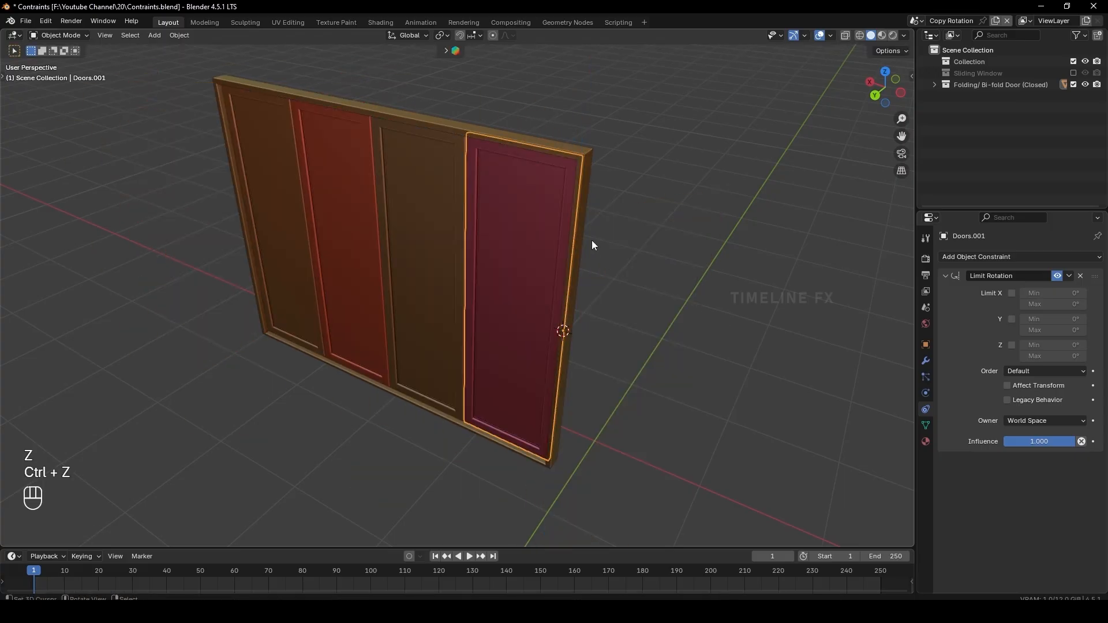
- Show the transform sidebar and rotate the magenta folding door (Doors.001) about global Z to about 94°
{"action": "key", "text": "n"}
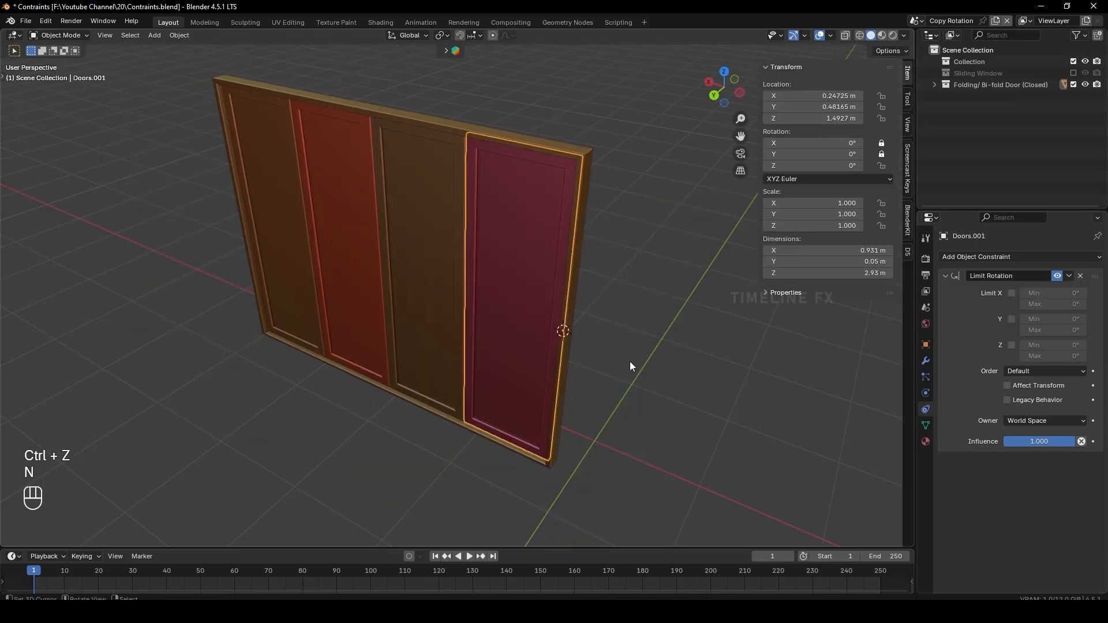
{"action": "middle_click_drag", "start_coordinate": [623, 317], "coordinate": [629, 296], "text": "shift"}
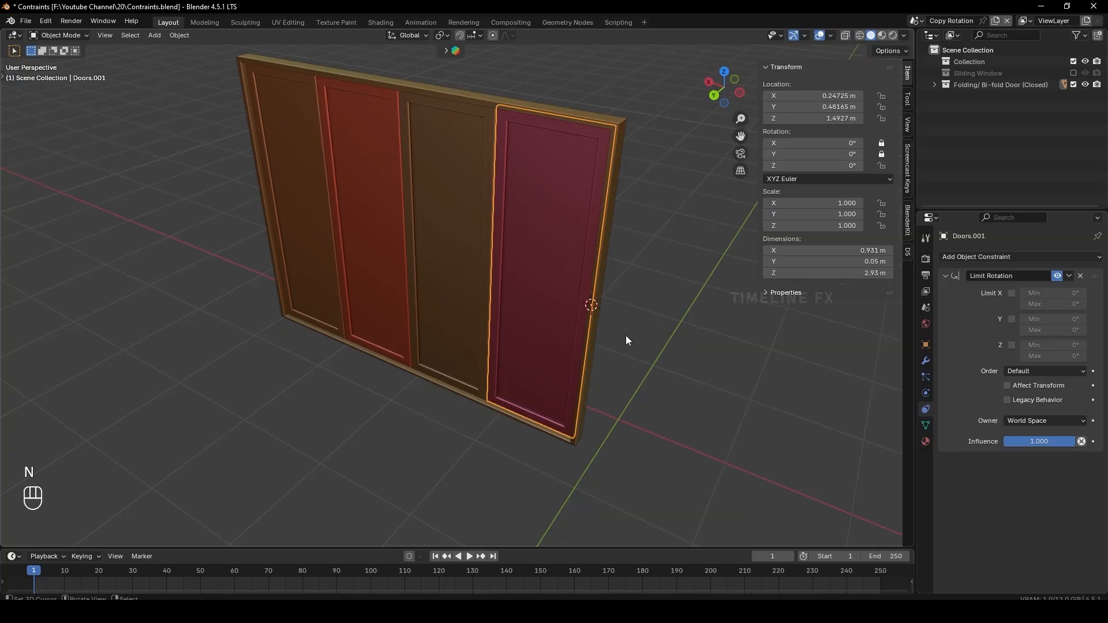
{"action": "key", "text": "r"}
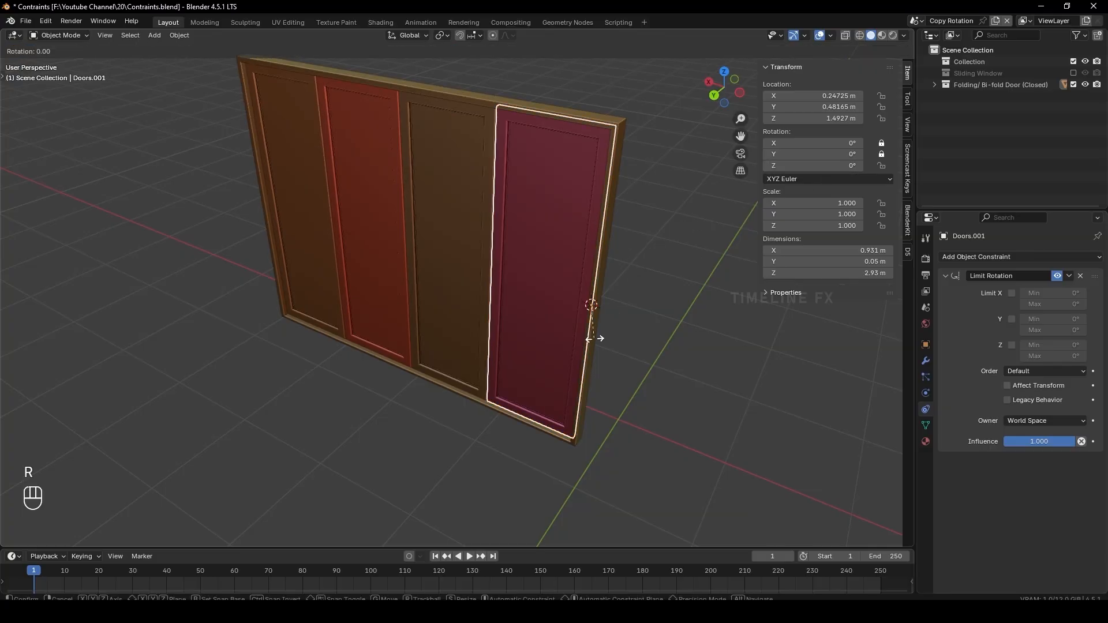
{"action": "key", "text": "z"}
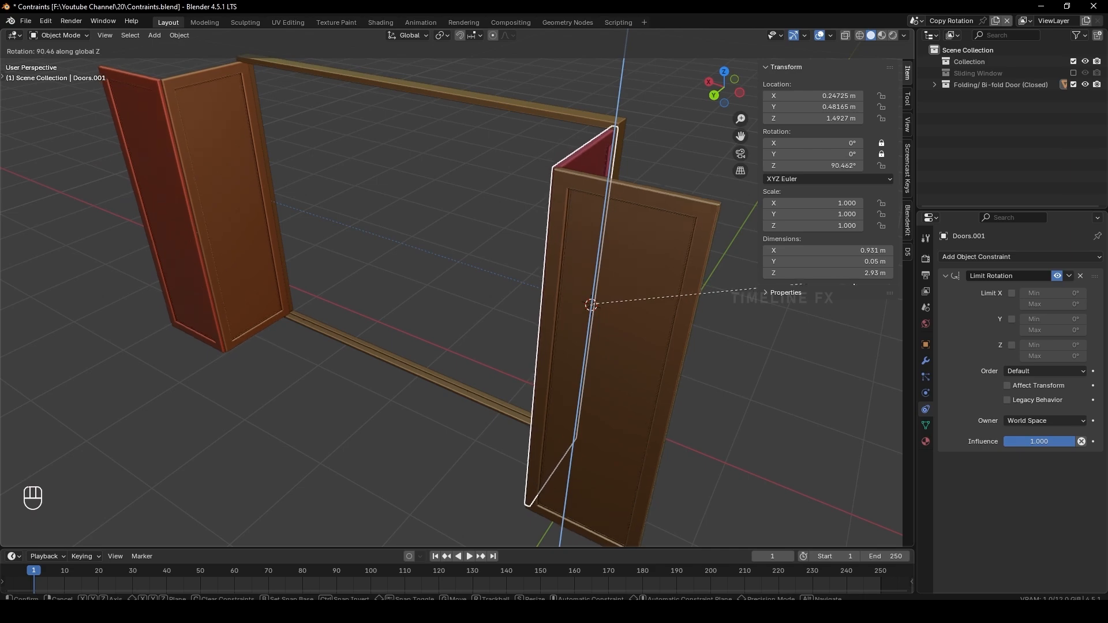
{"action": "left_click", "coordinate": [745, 291], "text": "shift"}
{"action": "middle_click_drag", "start_coordinate": [755, 161], "coordinate": [671, 182], "text": "shift"}
{"action": "scroll", "coordinate": [595, 266], "scroll_direction": "up", "scroll_amount": 5}
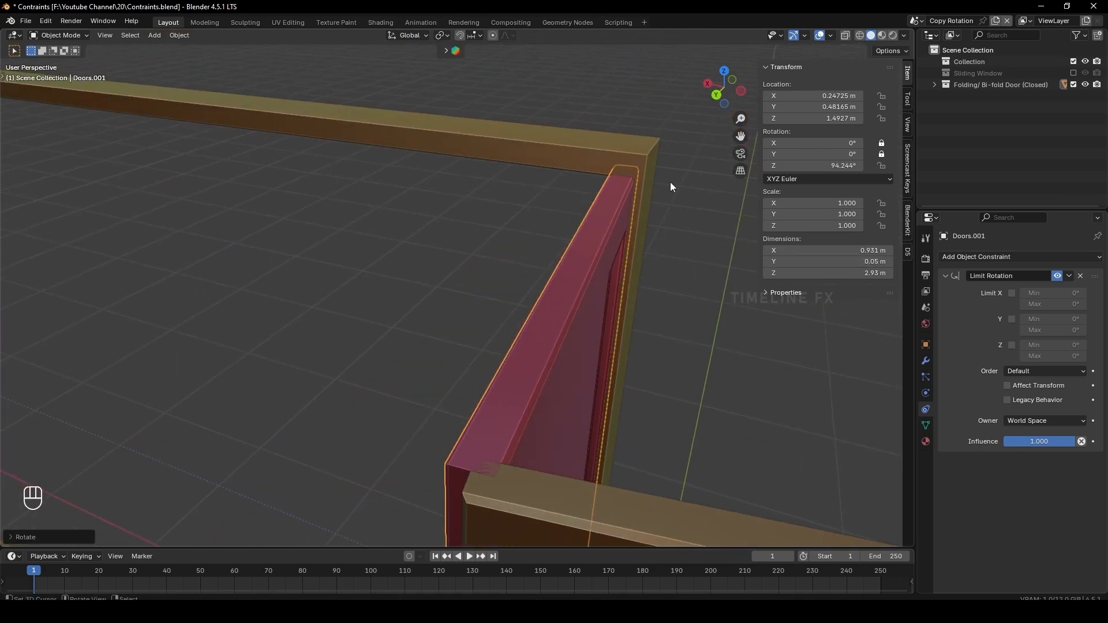
- Set the magenta folding door's Z rotation to exactly 90°
{"action": "left_click", "coordinate": [846, 165]}
{"action": "type", "text": "90"}
{"action": "key", "text": "Return"}
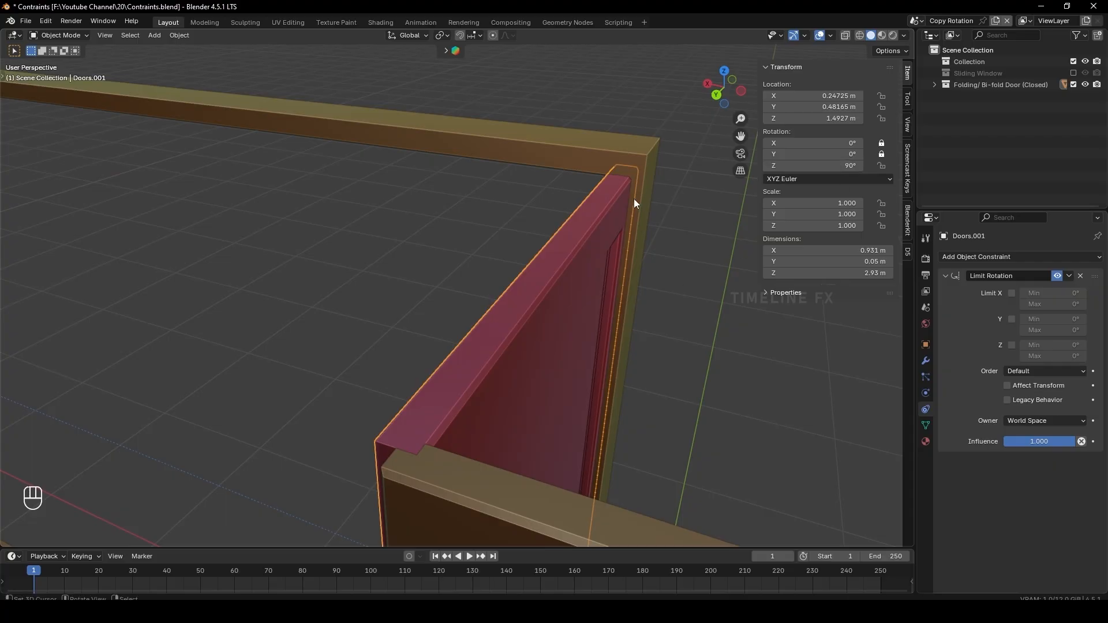
{"action": "scroll", "coordinate": [577, 217], "scroll_direction": "down", "scroll_amount": 6}
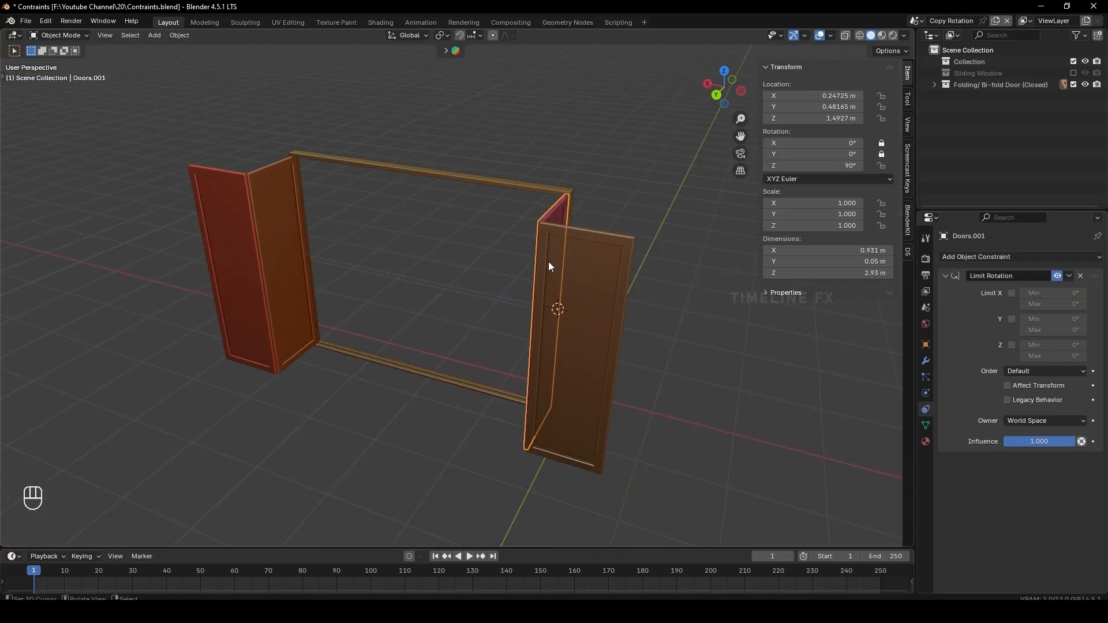
- Enable the Z limit in the door's Limit Rotation constraint and set its maximum to 90°
{"action": "left_click", "coordinate": [1013, 345]}
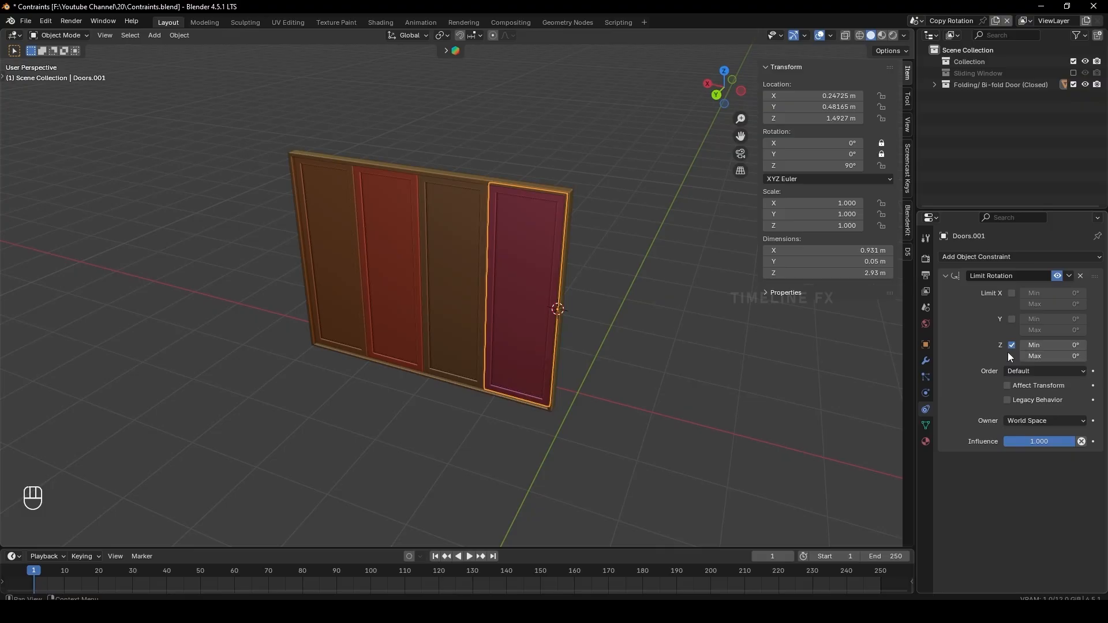
{"action": "left_click", "coordinate": [1070, 355]}
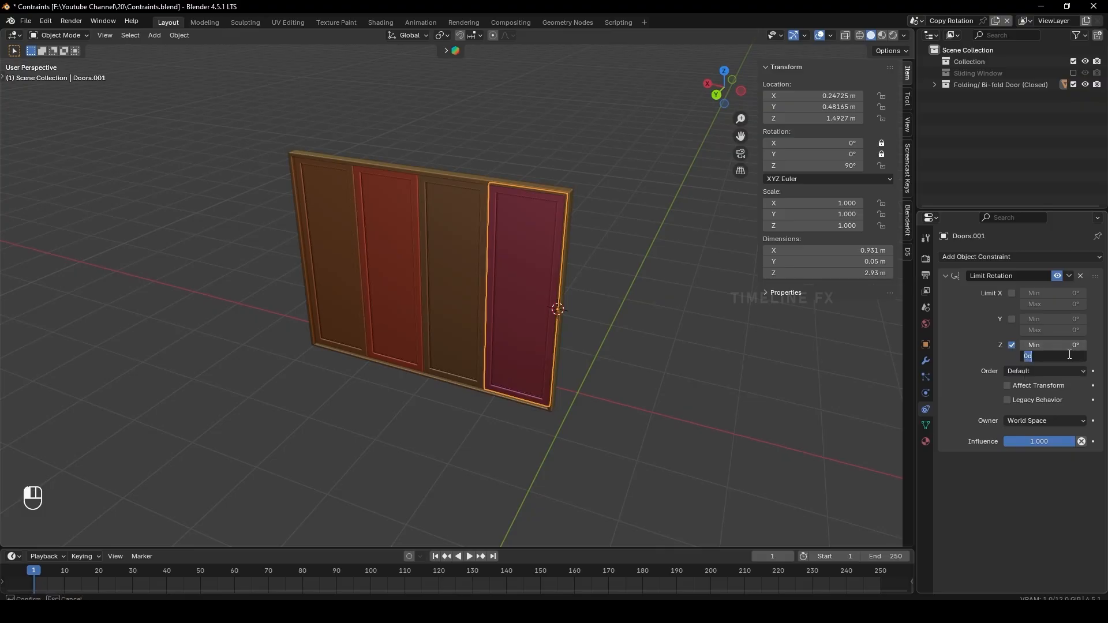
{"action": "type", "text": "90"}
{"action": "key", "text": "Return"}
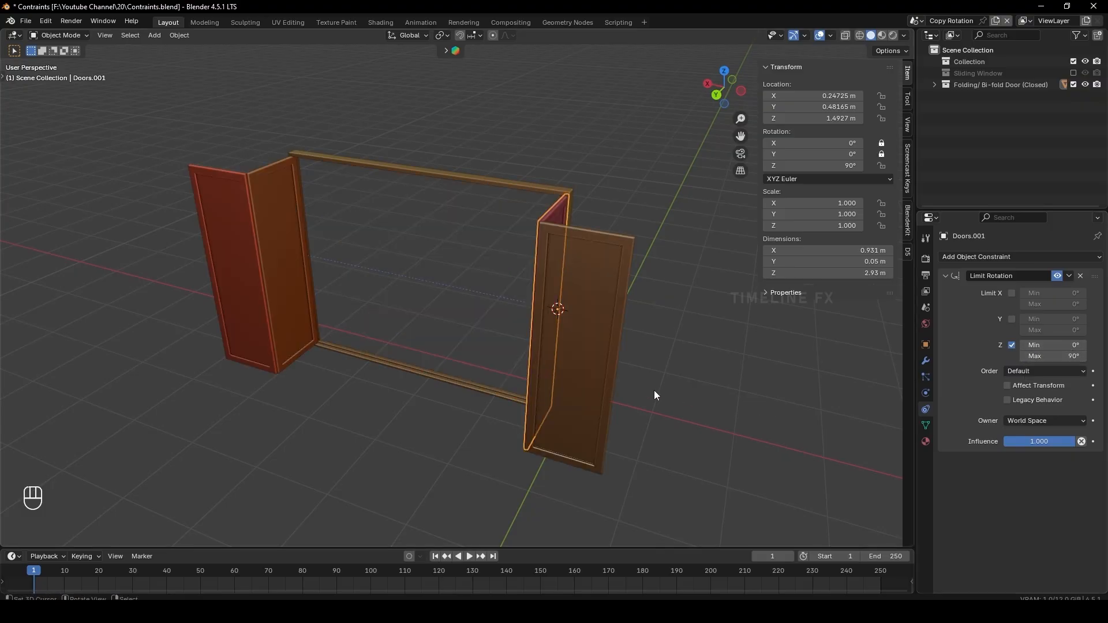
- Rotate the magenta folding door about global Z to test its limits, and view the constraint's Order options, keeping Default
{"action": "key", "text": "r"}
{"action": "key", "text": "z"}
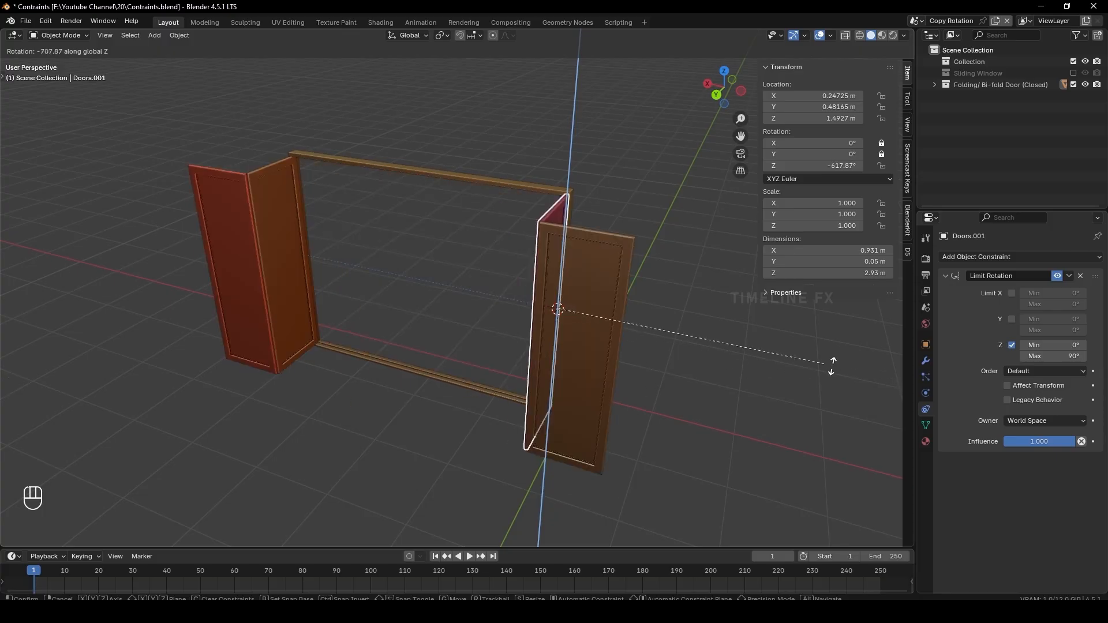
{"action": "left_click", "coordinate": [433, 322]}
{"action": "left_click", "coordinate": [1017, 372]}
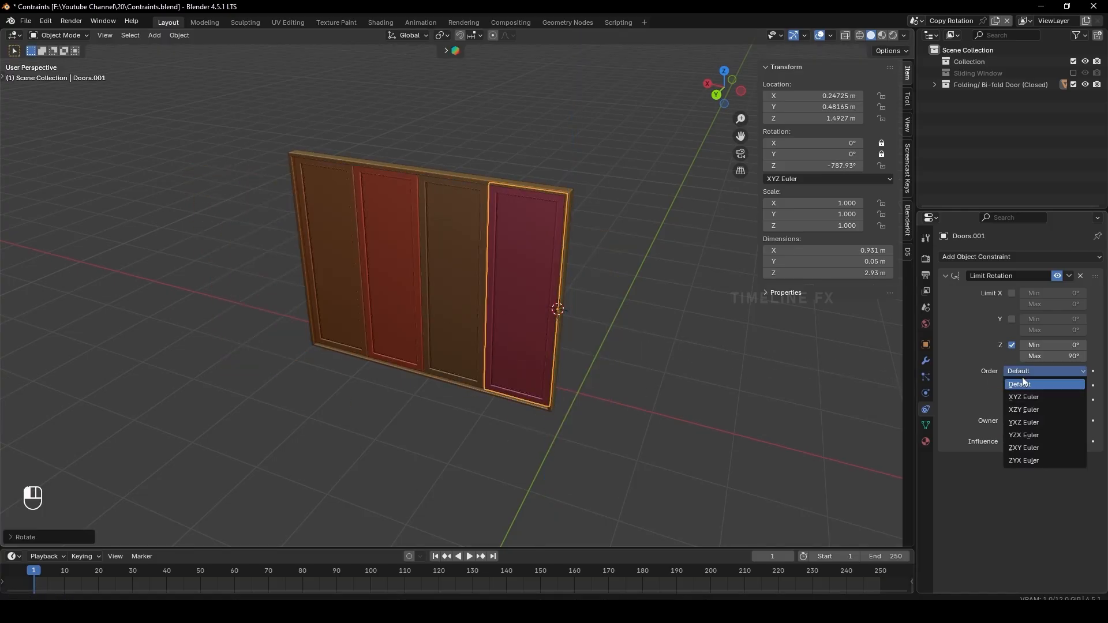
{"action": "left_click", "coordinate": [1046, 371]}
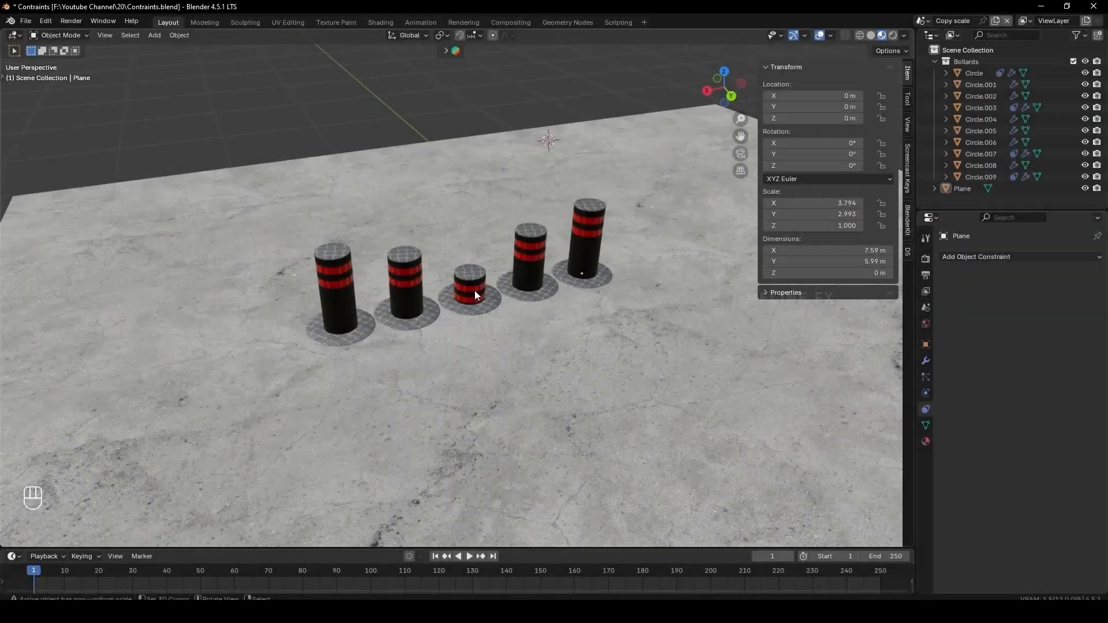
- Scale up the middle bollard (Circle.005) to check how the linked bollards rise, and undo the scaling
{"action": "left_click", "coordinate": [474, 289]}
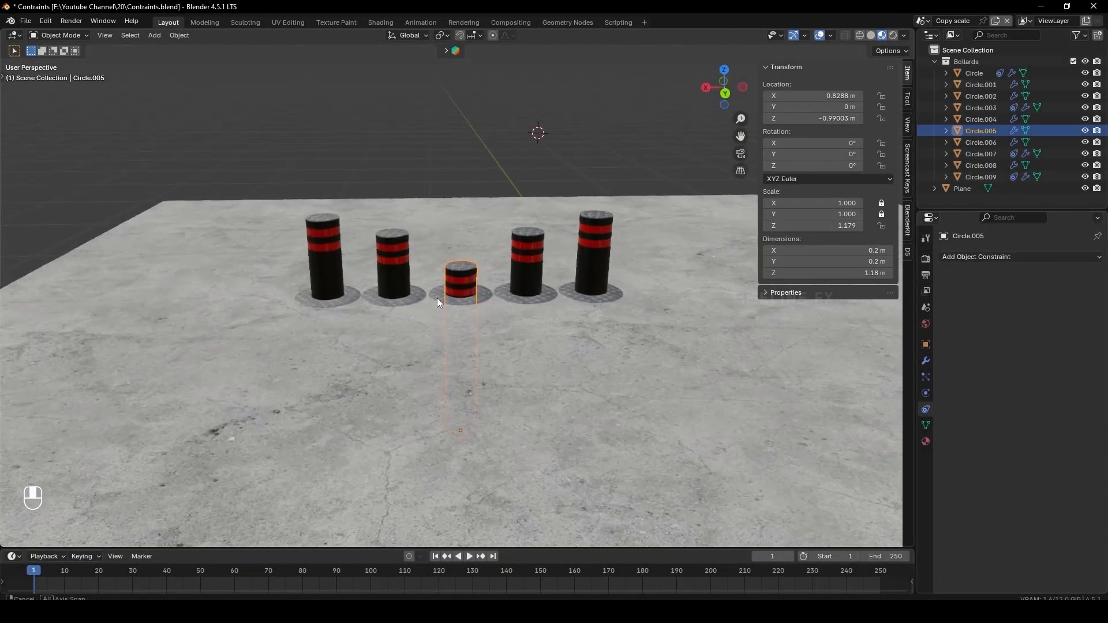
{"action": "key", "text": "s"}
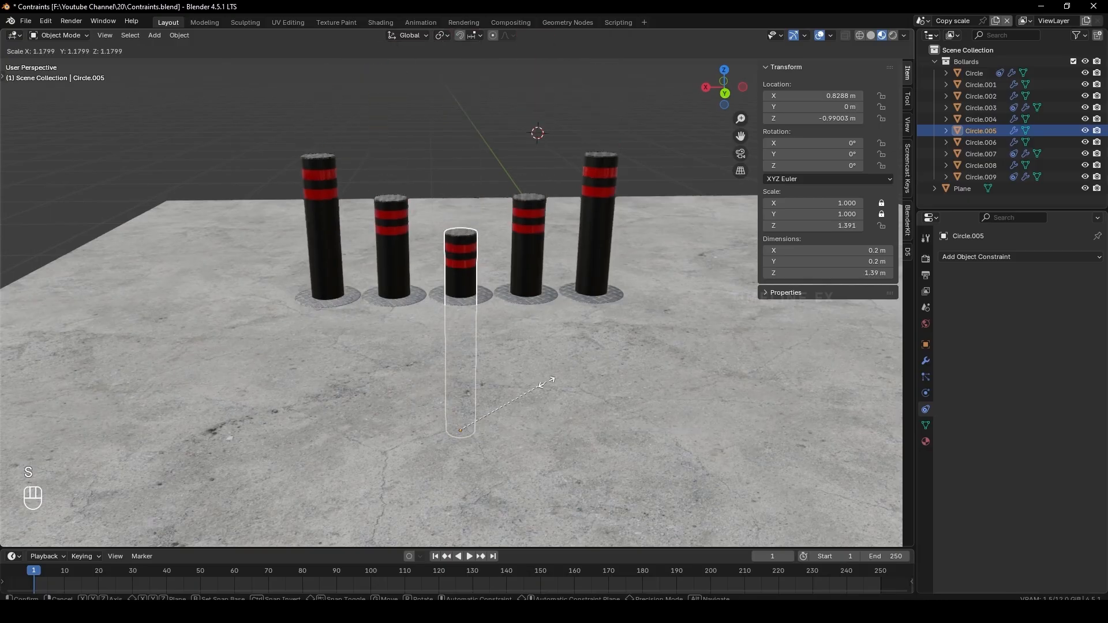
{"action": "left_click", "coordinate": [566, 388]}
{"action": "key", "text": "ctrl+z"}
{"action": "middle_click_drag", "start_coordinate": [555, 359], "coordinate": [493, 331]}
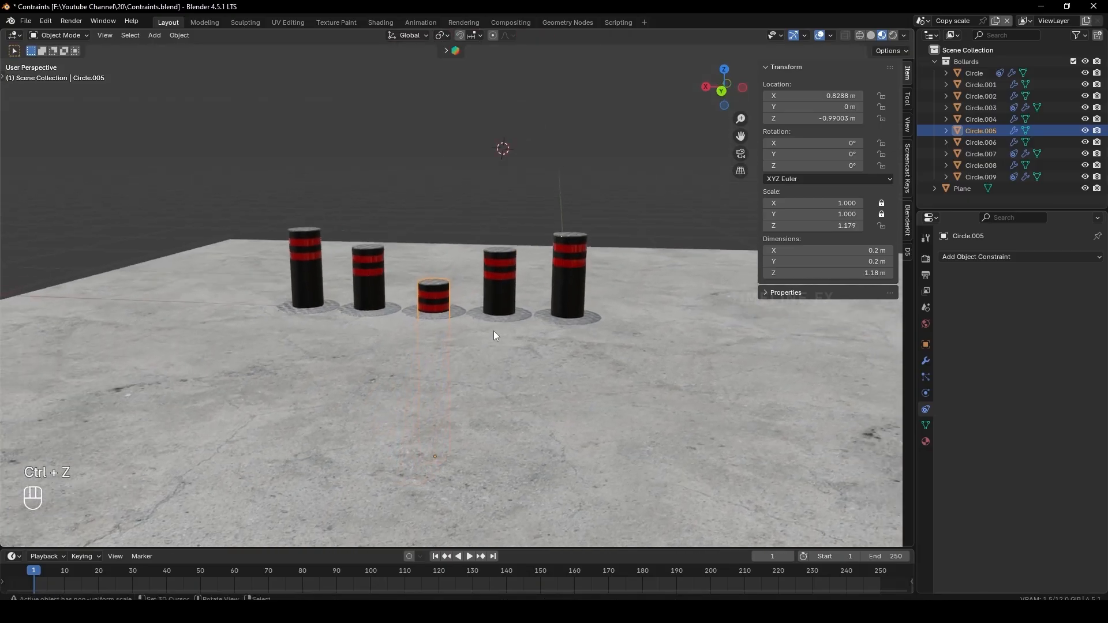
- Add a Limit Scale constraint to the middle bollard and set its minimum Z to the bollard's current Z scale, 1.179
{"action": "left_click", "coordinate": [981, 257]}
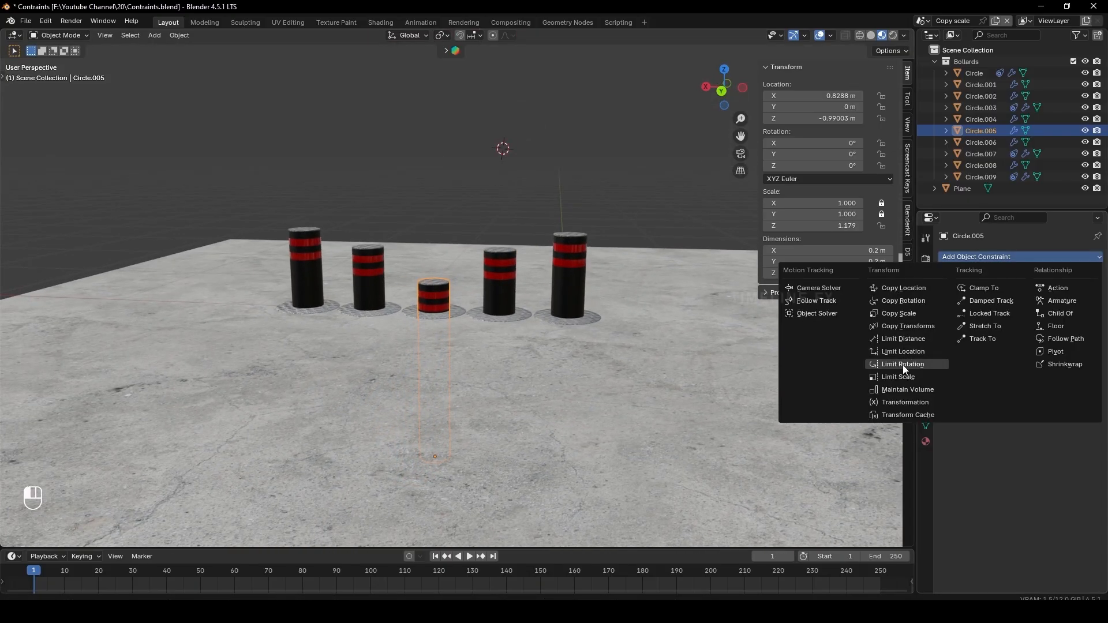
{"action": "left_click", "coordinate": [904, 377]}
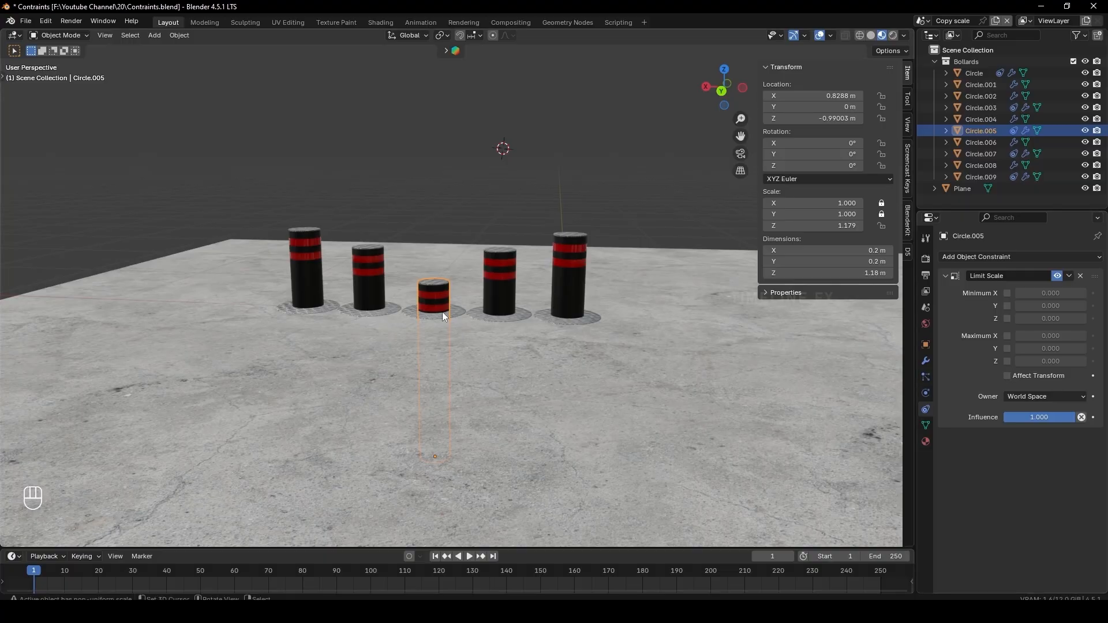
{"action": "left_click", "coordinate": [816, 226]}
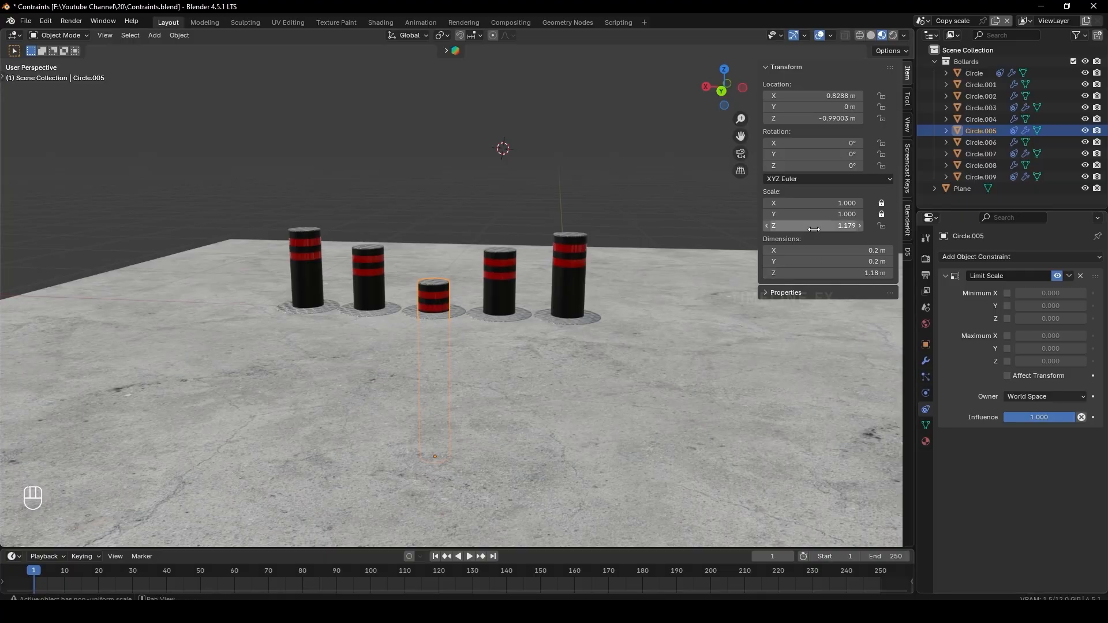
{"action": "left_click", "coordinate": [815, 231]}
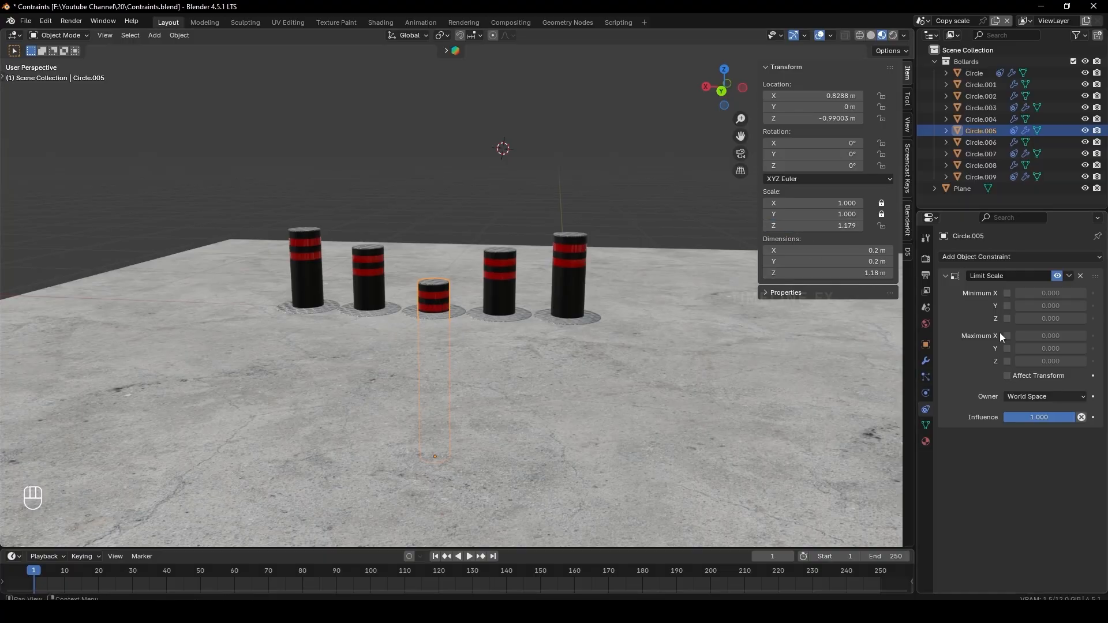
{"action": "left_click", "coordinate": [1027, 317]}
{"action": "key", "text": "Return"}
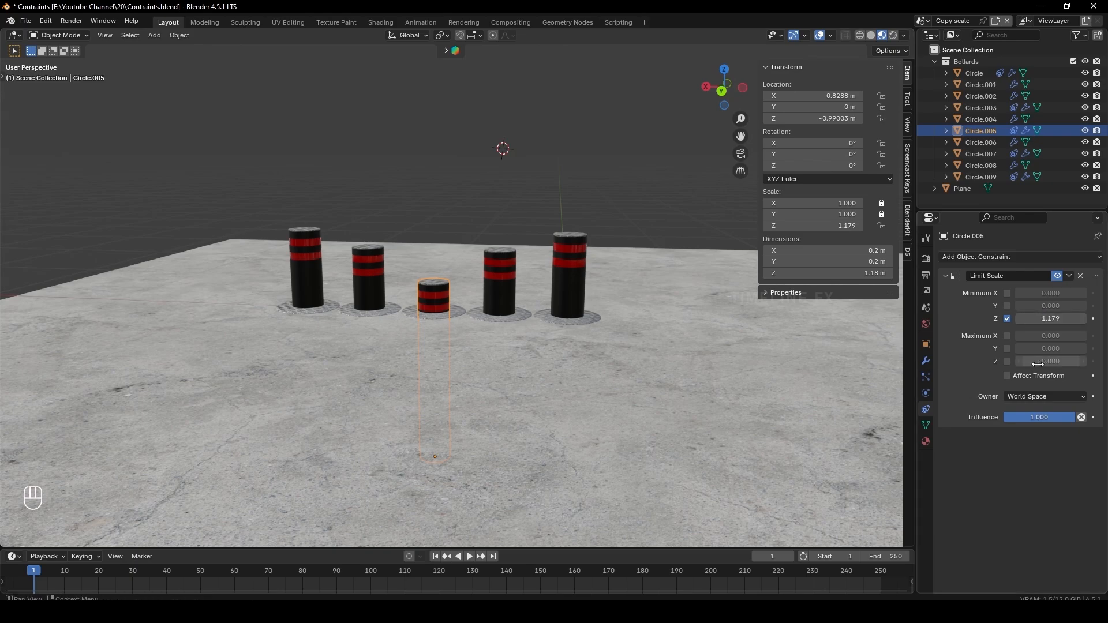
- Scale the middle bollard up to a Z scale of about 1.681
{"action": "left_click", "coordinate": [1009, 361]}
{"action": "key", "text": "ctrl+z"}
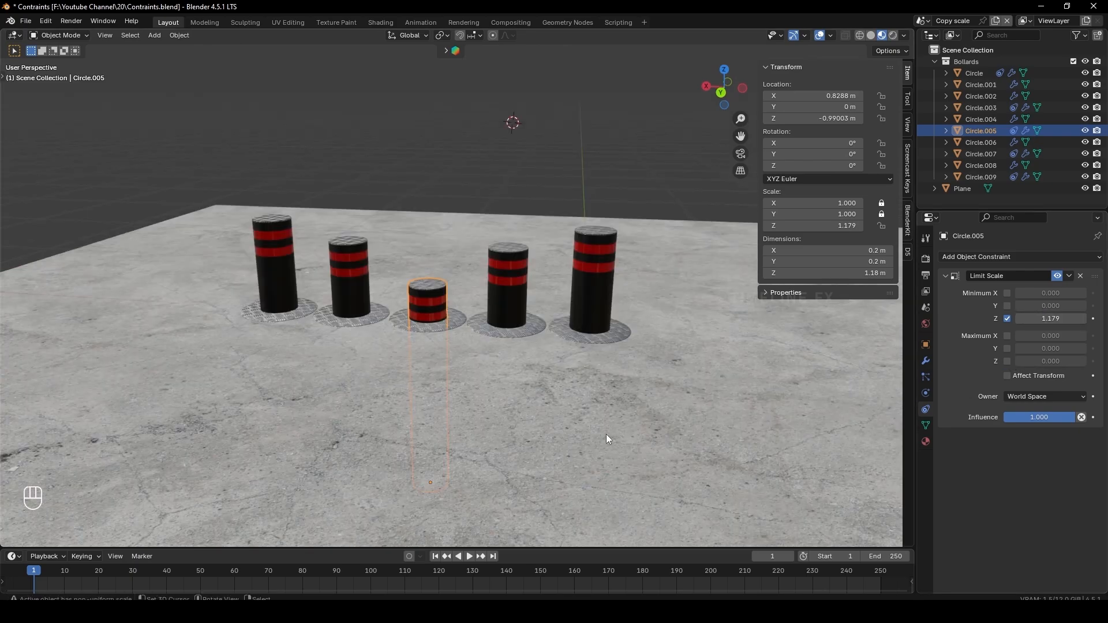
{"action": "key", "text": "s"}
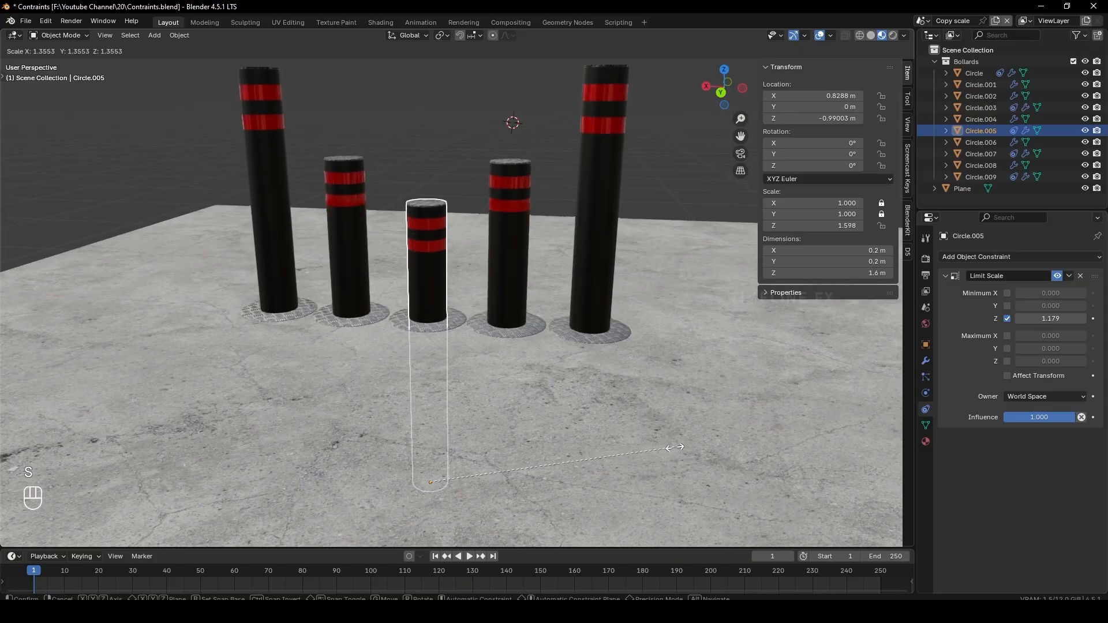
{"action": "left_click", "coordinate": [681, 448]}
{"action": "scroll", "coordinate": [646, 413], "scroll_direction": "down", "scroll_amount": 3}
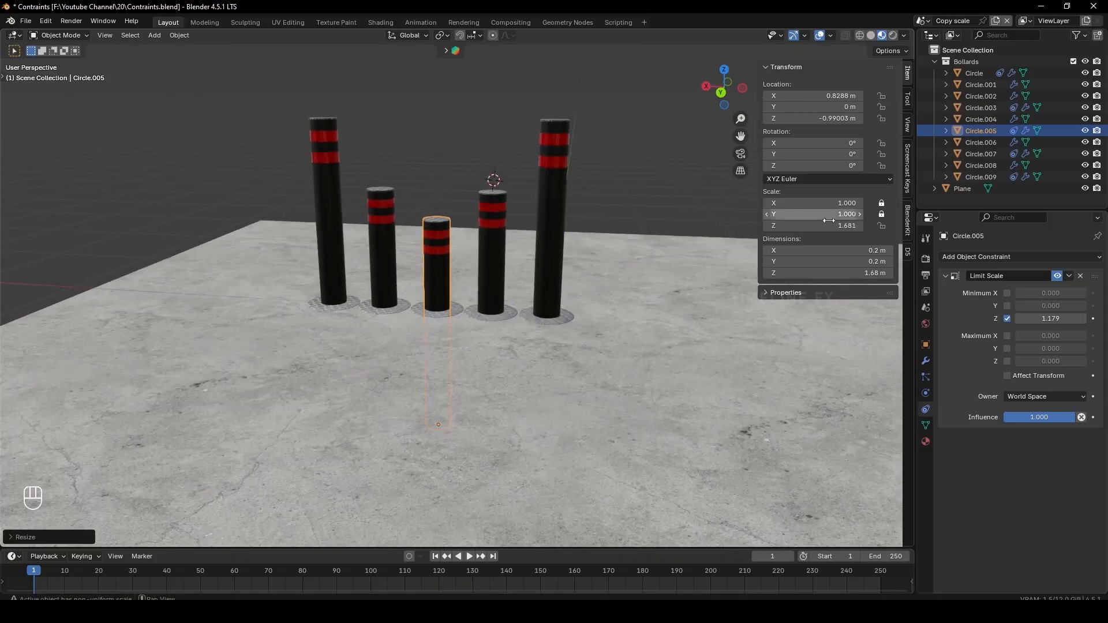
- Enable Maximum Z in the Limit Scale constraint and set it to the bollard's current Z scale, 1.681
{"action": "left_click", "coordinate": [842, 229]}
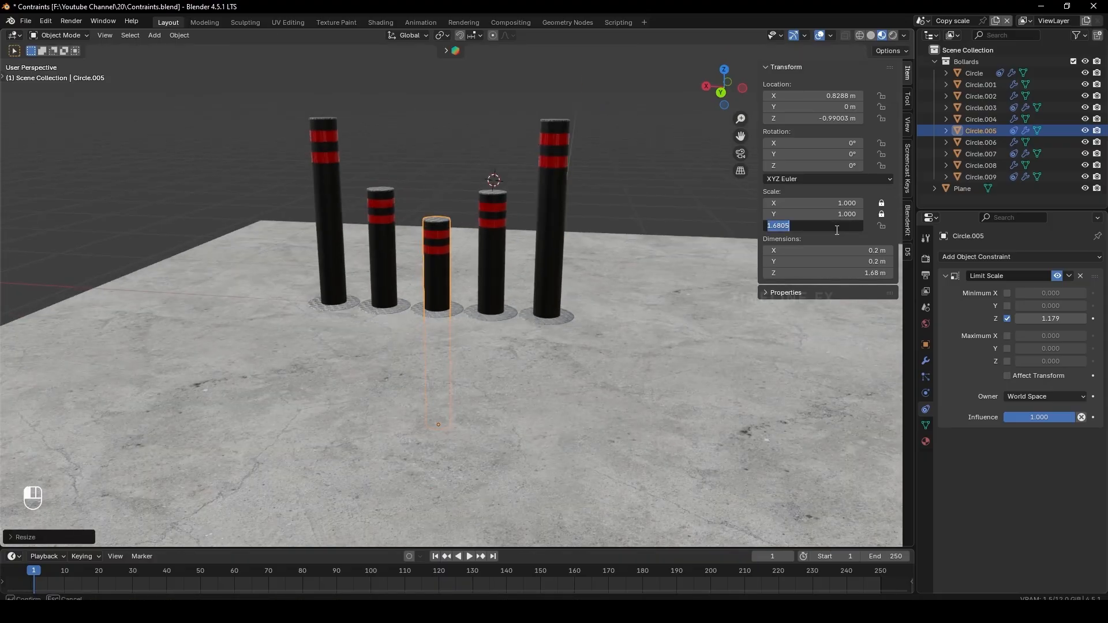
{"action": "key", "text": "Return"}
{"action": "left_click", "coordinate": [1008, 361]}
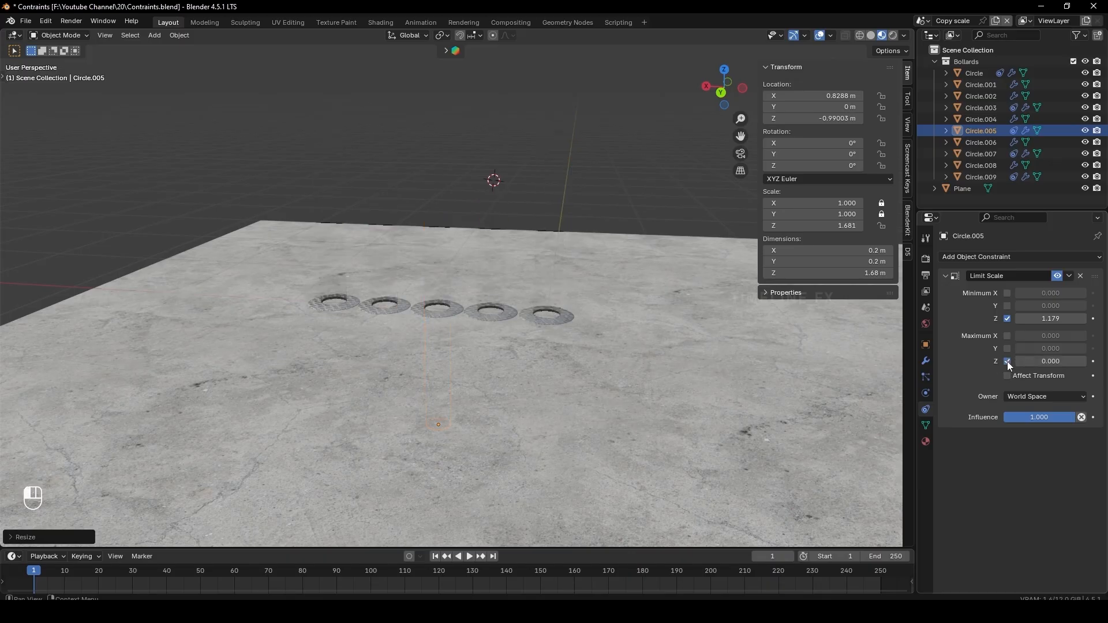
{"action": "left_click", "coordinate": [1037, 362]}
{"action": "key", "text": "Return"}
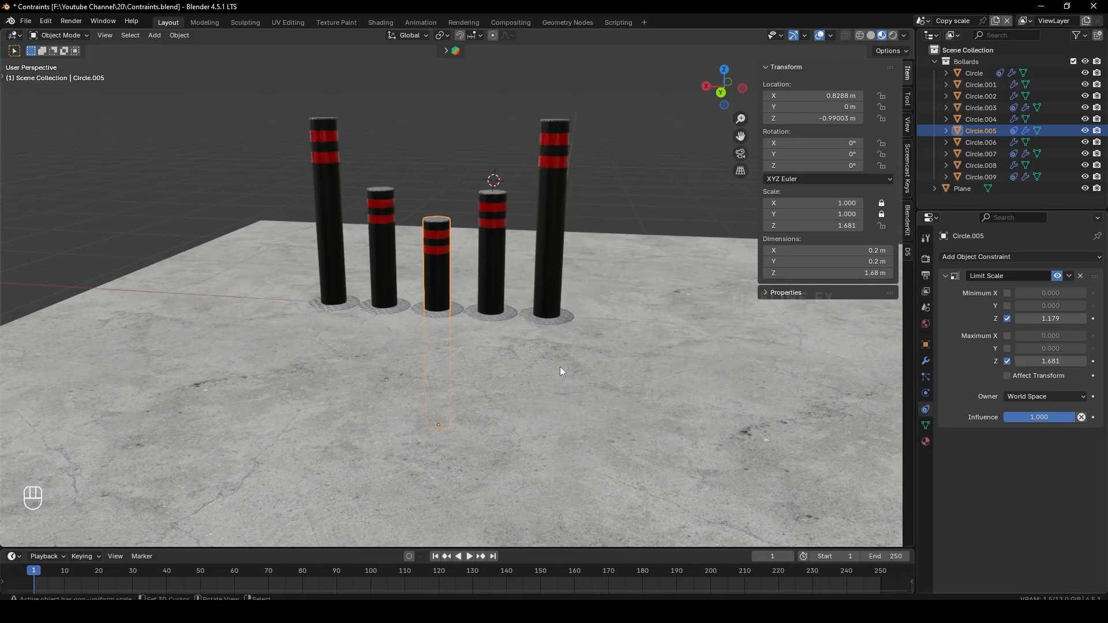
- Scale the middle bollard up and down to test both Z limits, and cancel the scaling
{"action": "key", "text": "s"}
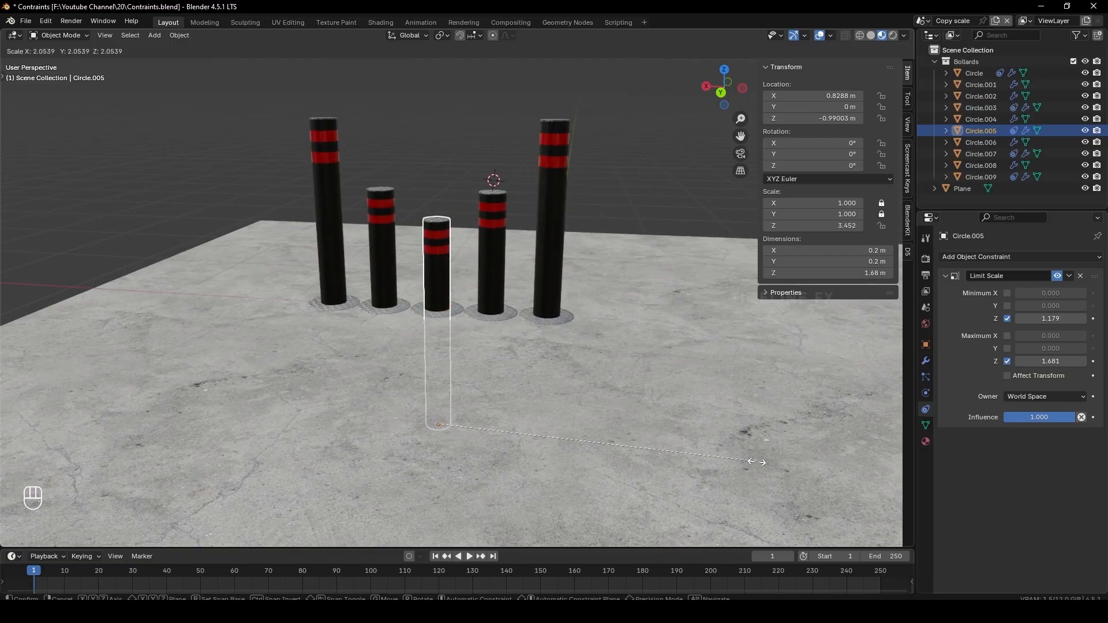
{"action": "key", "text": "s"}
{"action": "key", "text": "Escape"}
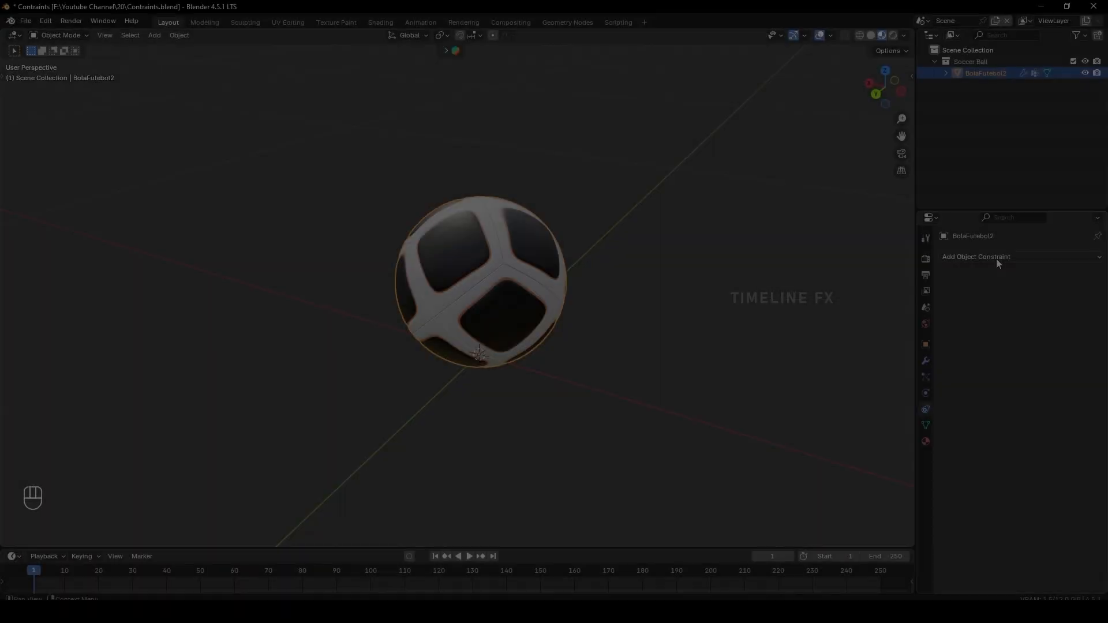
- Add a Maintain Volume constraint to the soccer ball (BolaFutebol2)
{"action": "left_click", "coordinate": [996, 259]}
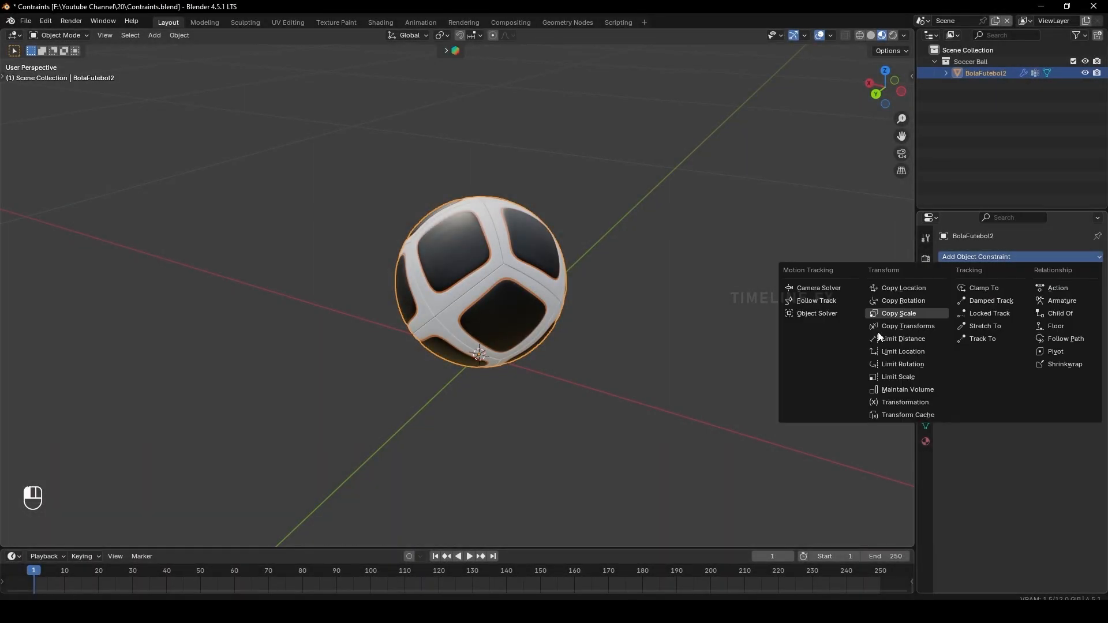
{"action": "left_click", "coordinate": [898, 395]}
{"action": "scroll", "coordinate": [568, 348], "scroll_direction": "down", "scroll_amount": 3}
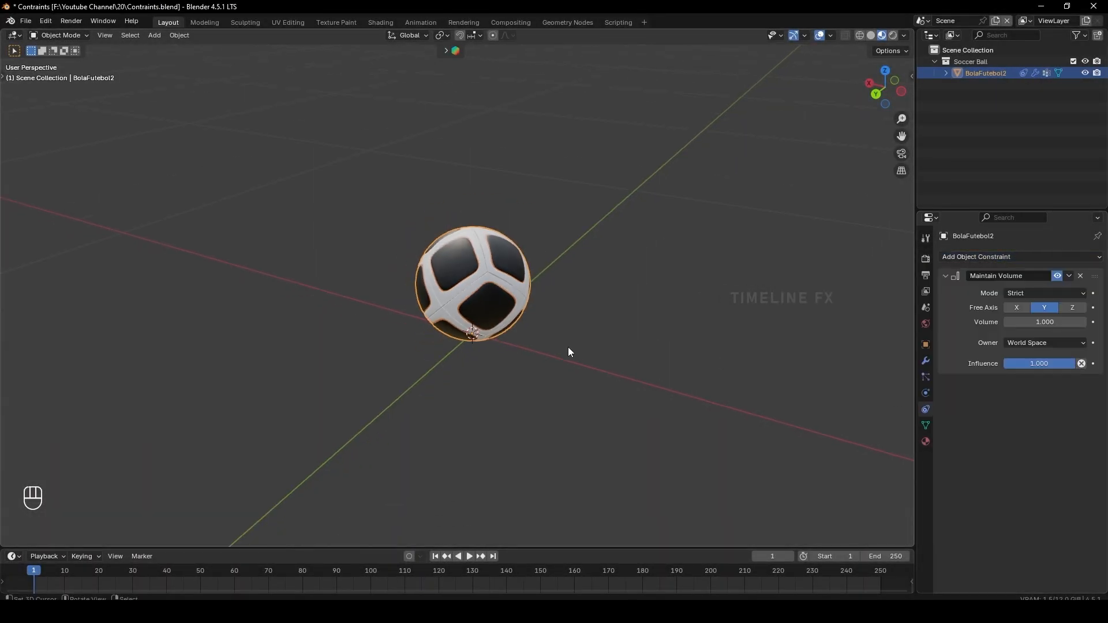
{"action": "scroll", "coordinate": [604, 369], "scroll_direction": "down", "scroll_amount": 2}
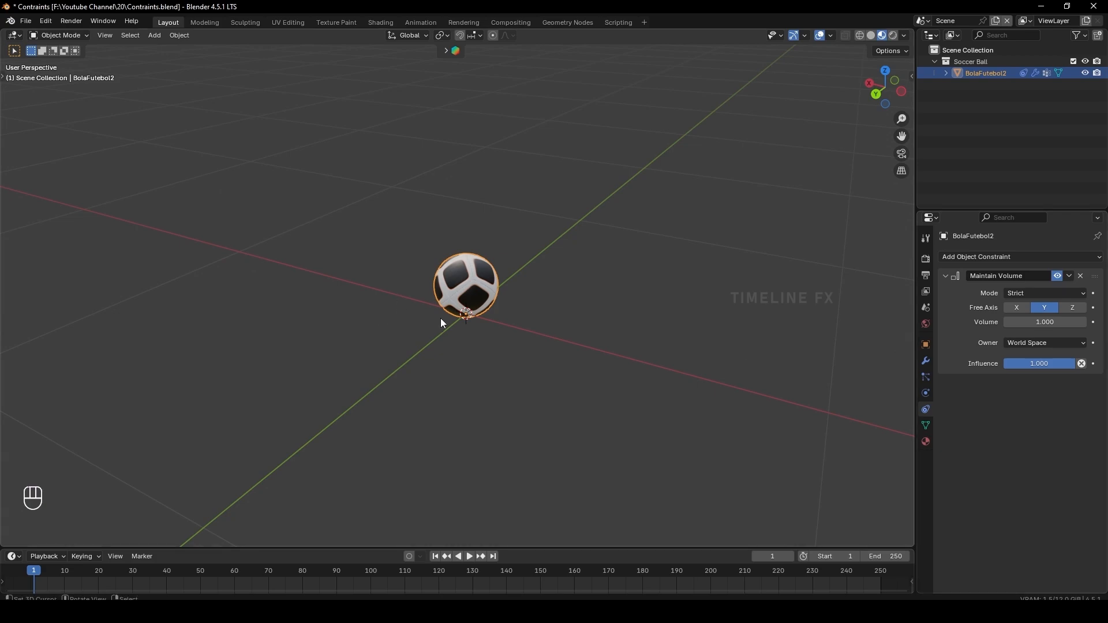
- Set the Maintain Volume free axis to Z and scale the soccer ball to test its squash and stretch
{"action": "left_click", "coordinate": [1075, 307]}
{"action": "key", "text": "s"}
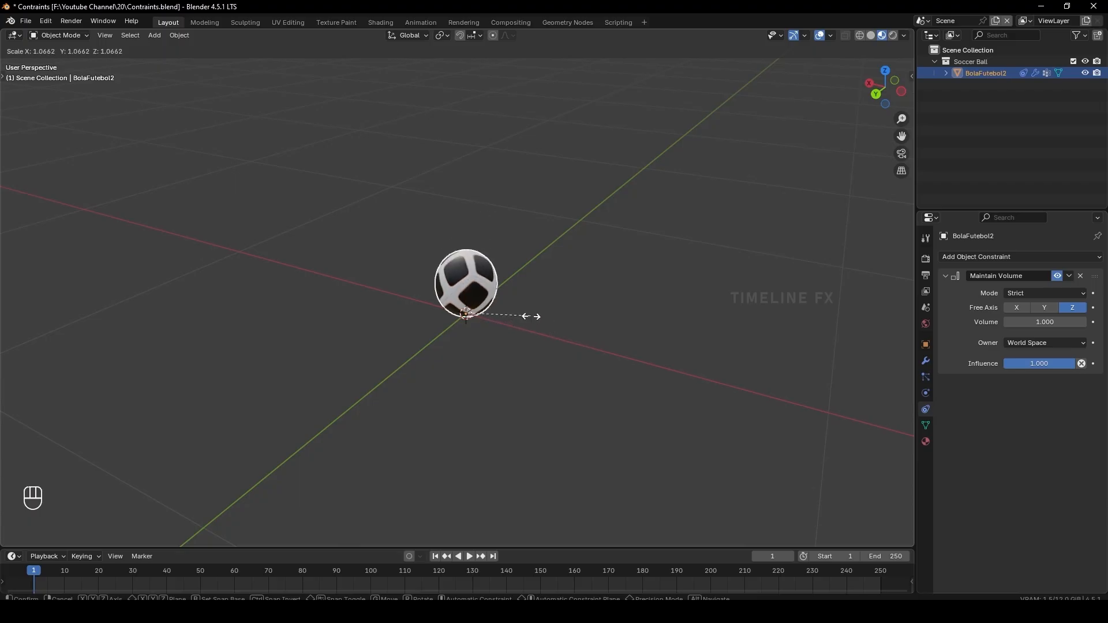
{"action": "left_click", "coordinate": [480, 268]}
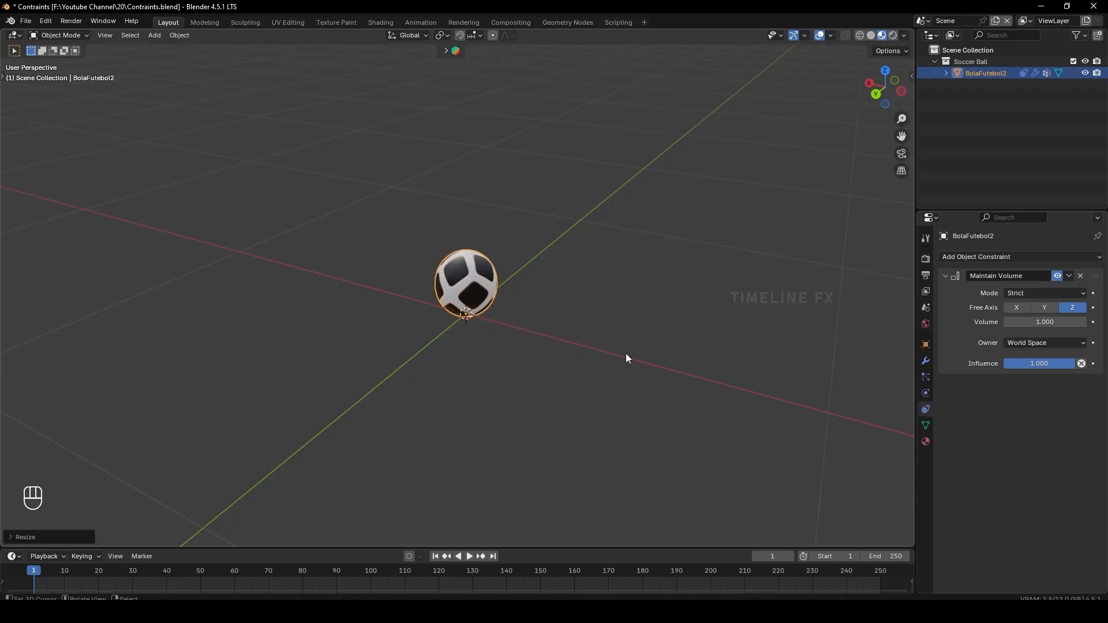
{"action": "scroll", "coordinate": [475, 309], "scroll_direction": "up", "scroll_amount": 3}
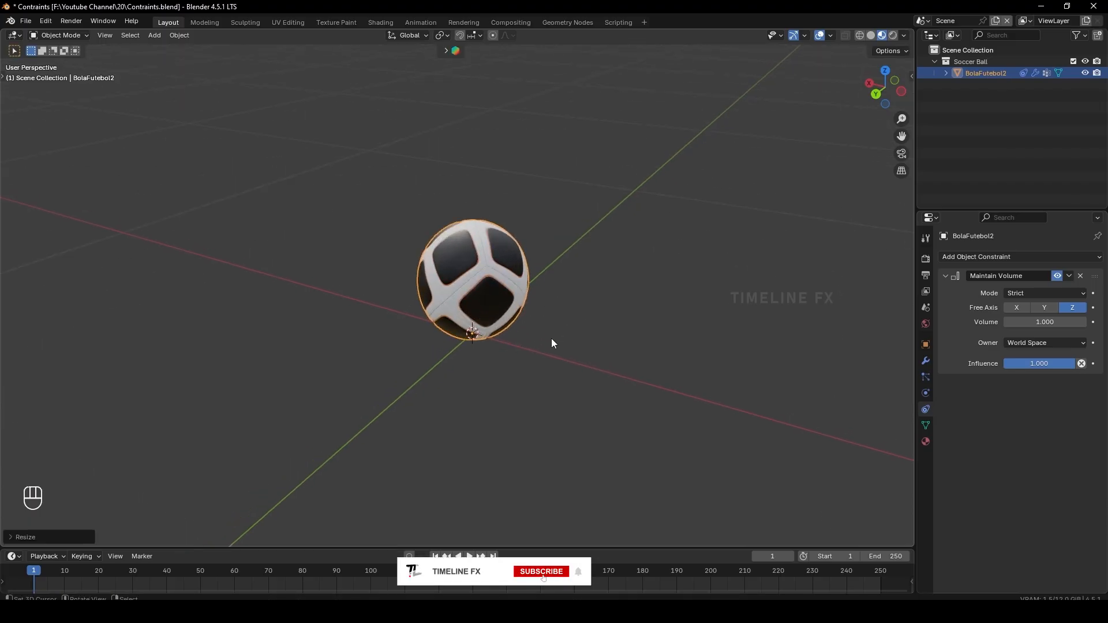
- Set the Maintain Volume free axis to X, scale the soccer ball to test it, and undo the scaling
{"action": "left_click", "coordinate": [1017, 308]}
{"action": "key", "text": "s"}
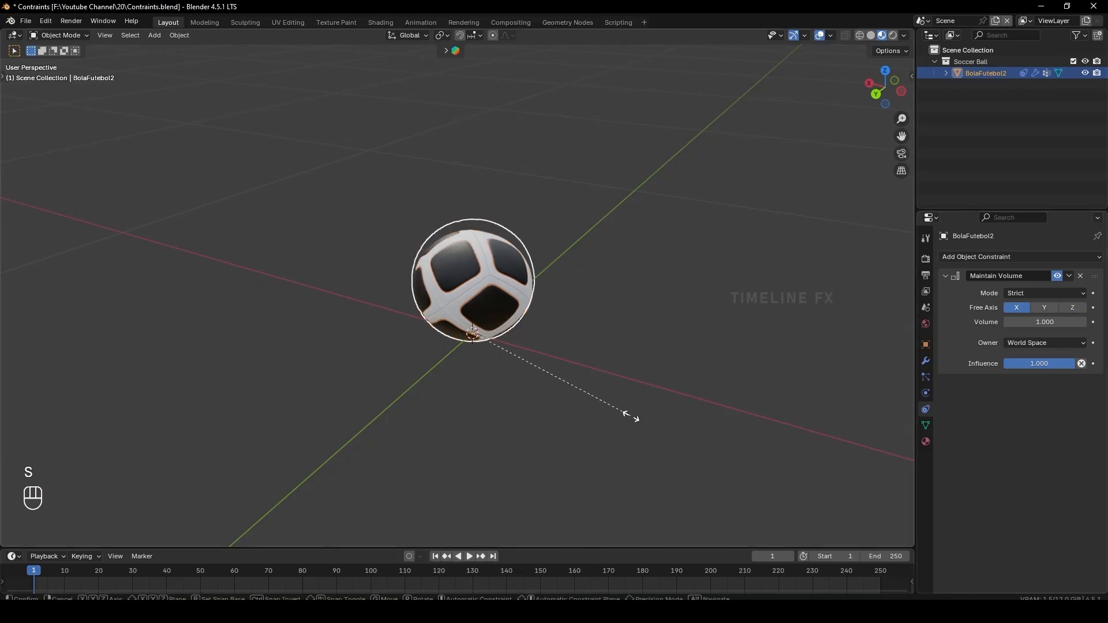
{"action": "left_click", "coordinate": [860, 478]}
{"action": "key", "text": "ctrl+z"}
- Set the Maintain Volume free axis to Y, scale the soccer ball to test it, and undo the scaling
{"action": "left_click", "coordinate": [1053, 307]}
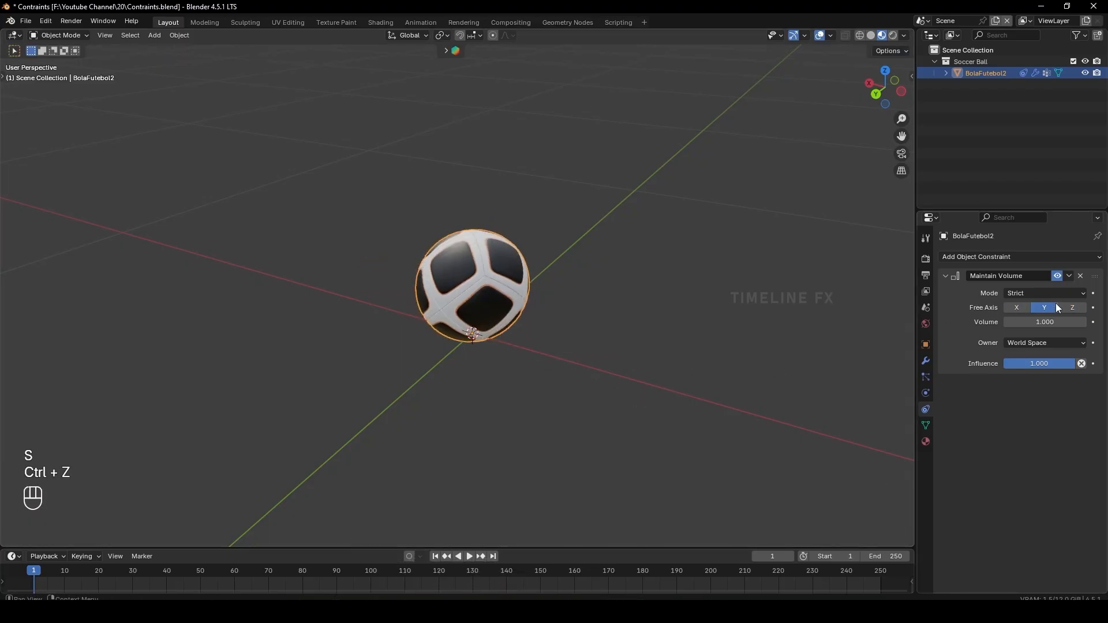
{"action": "key", "text": "s"}
{"action": "left_click", "coordinate": [15, 463]}
{"action": "key", "text": "ctrl+z"}
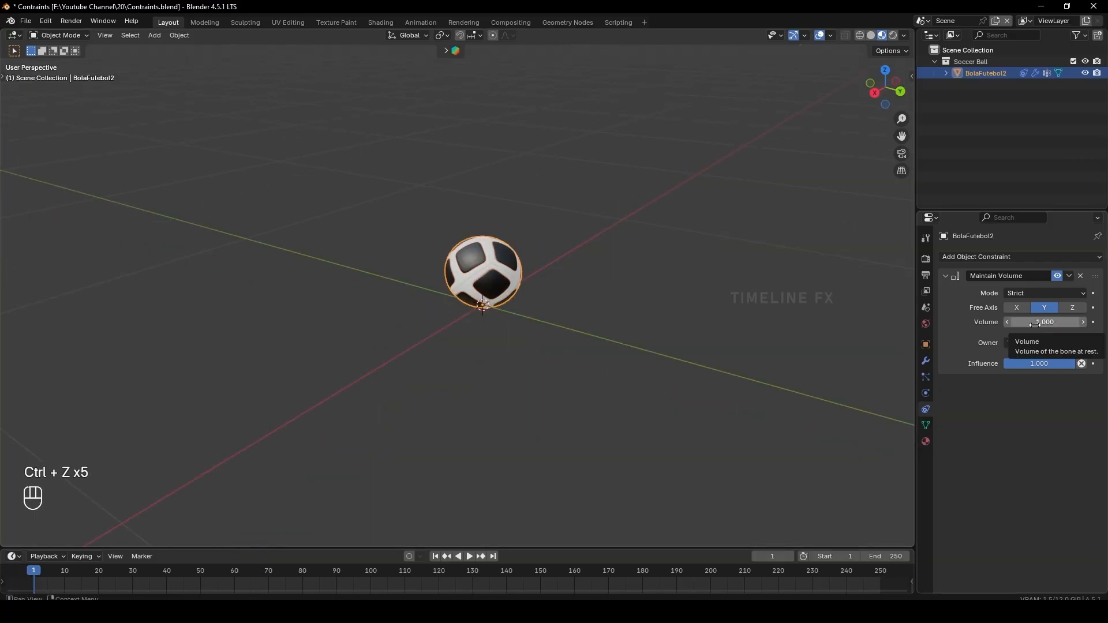
- Raise the Volume value of the Maintain Volume constraint to 6.750 to test its effect on the ball
{"action": "left_click_drag", "start_coordinate": [1038, 324], "coordinate": [1102, 323]}
{"action": "scroll", "coordinate": [490, 241], "scroll_direction": "down", "scroll_amount": 3}
{"action": "middle_click_drag", "start_coordinate": [490, 241], "coordinate": [559, 262]}
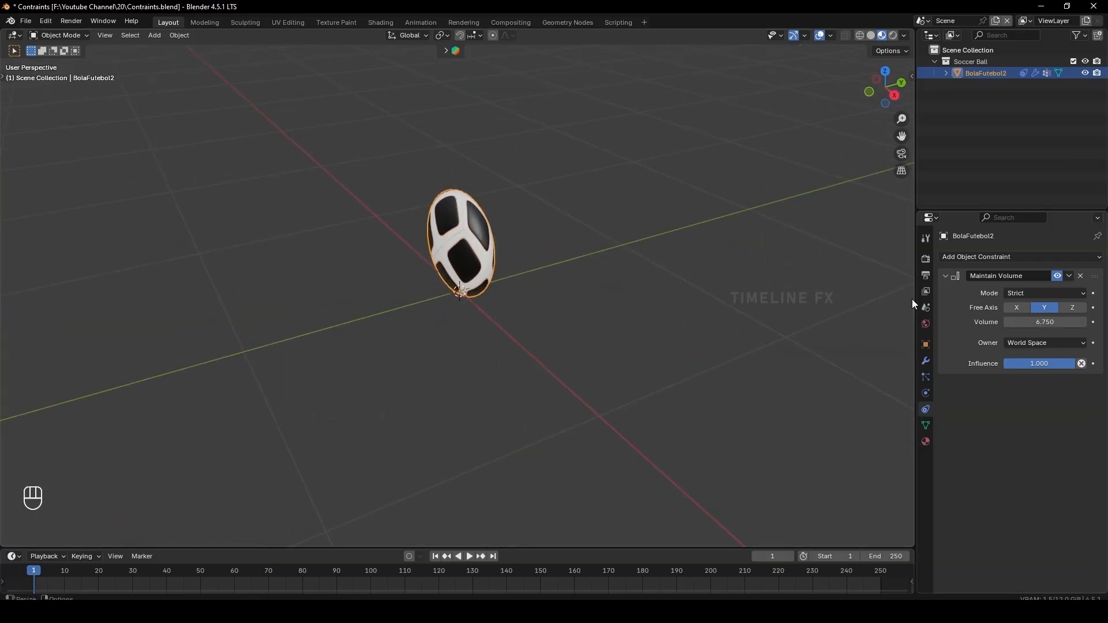
- Try X as the Maintain Volume free axis to compare the ball's deformation, and set the axis to Z
{"action": "left_click", "coordinate": [1016, 308]}
{"action": "middle_click_drag", "start_coordinate": [416, 288], "coordinate": [522, 286]}
{"action": "left_click", "coordinate": [1074, 308]}
- Vary the Maintain Volume constraint's Volume, set it back to 1, and scale the soccer ball uniformly
{"action": "mouse_move", "coordinate": [1045, 322]}
{"action": "left_mouse_down"}
{"action": "mouse_move", "coordinate": [1086, 323]}
{"action": "mouse_move", "coordinate": [1048, 322]}
{"action": "left_mouse_up"}
{"action": "left_click", "coordinate": [1047, 322]}
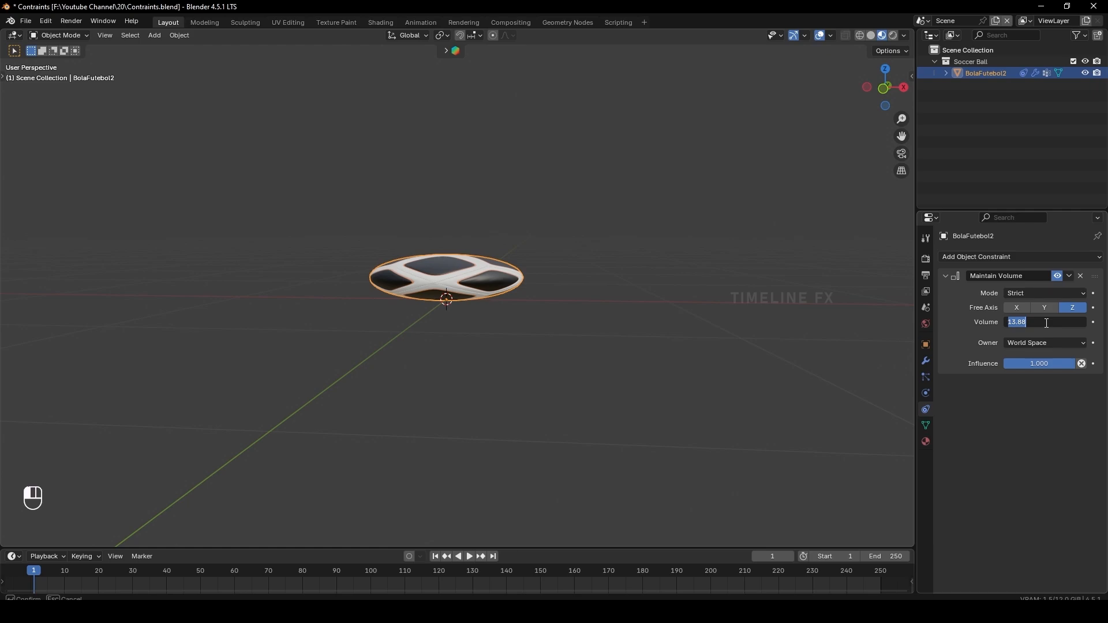
{"action": "type", "text": "1"}
{"action": "key", "text": "Return"}
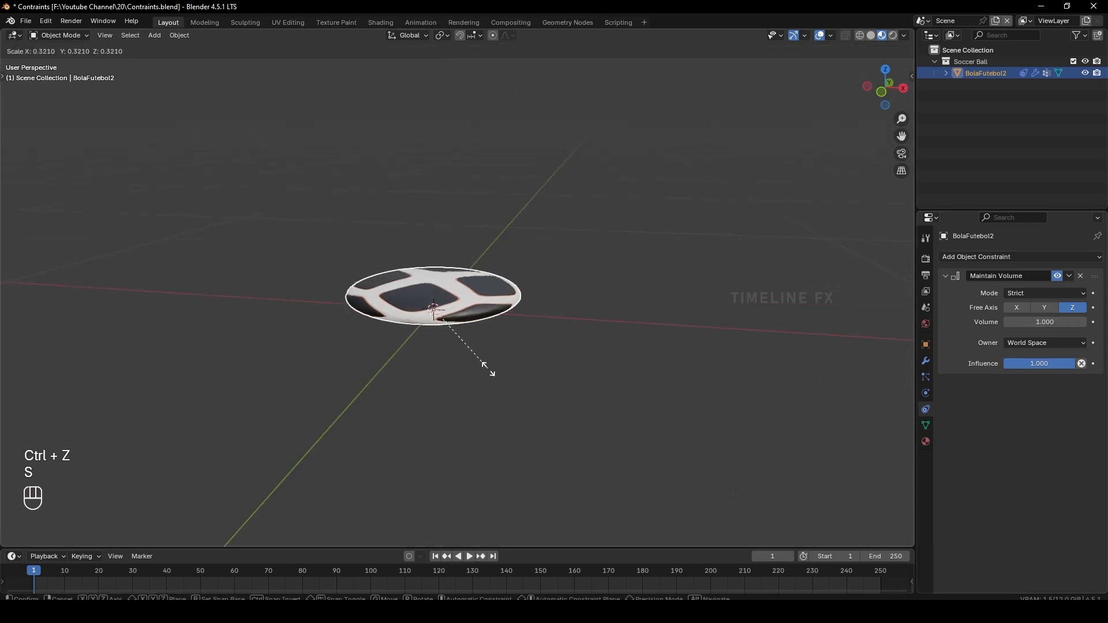
{"action": "left_click", "coordinate": [480, 355]}
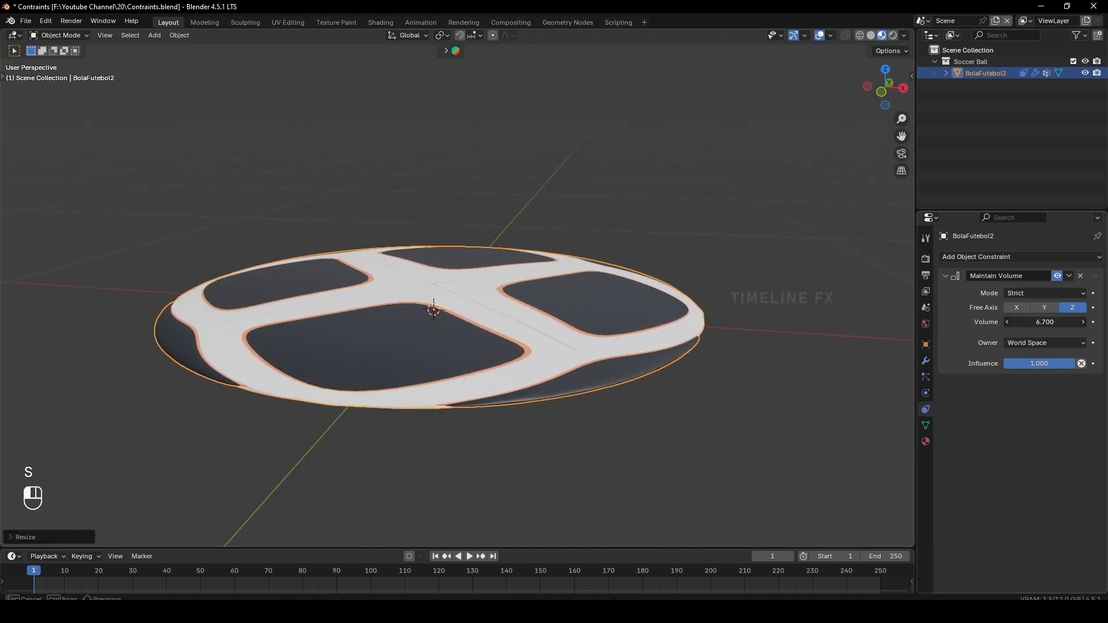